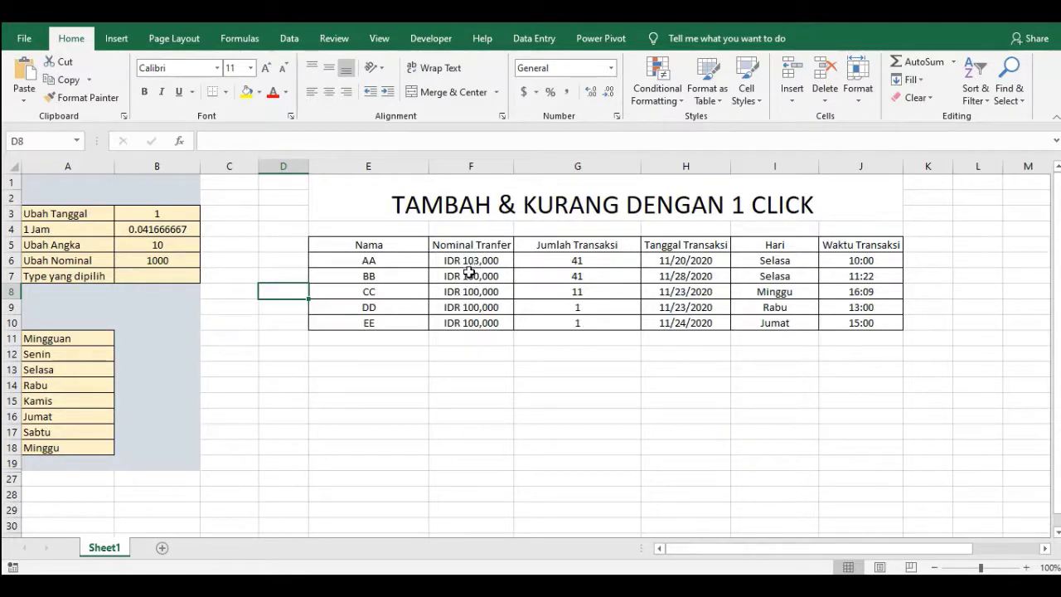
Lower and raise BB's Nominal Tranfer amount in one-click increments, ending at IDR 101,000.
left_click(469, 275)
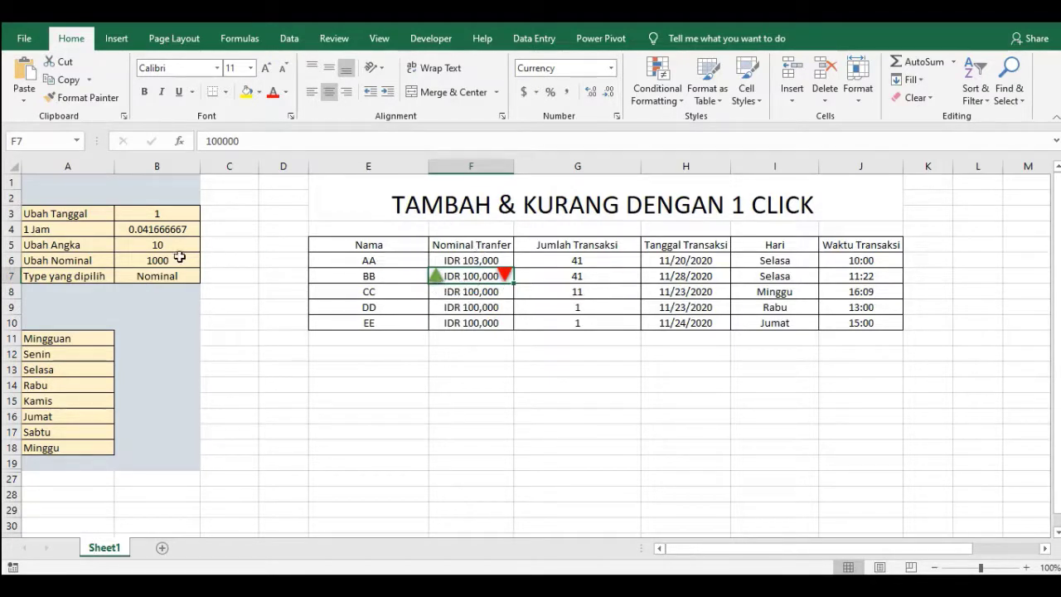
left_click(505, 276)
left_click(435, 275)
left_click(435, 275)
Raise BB's Jumlah Transaksi to 71 in increments of 10.
left_click(576, 279)
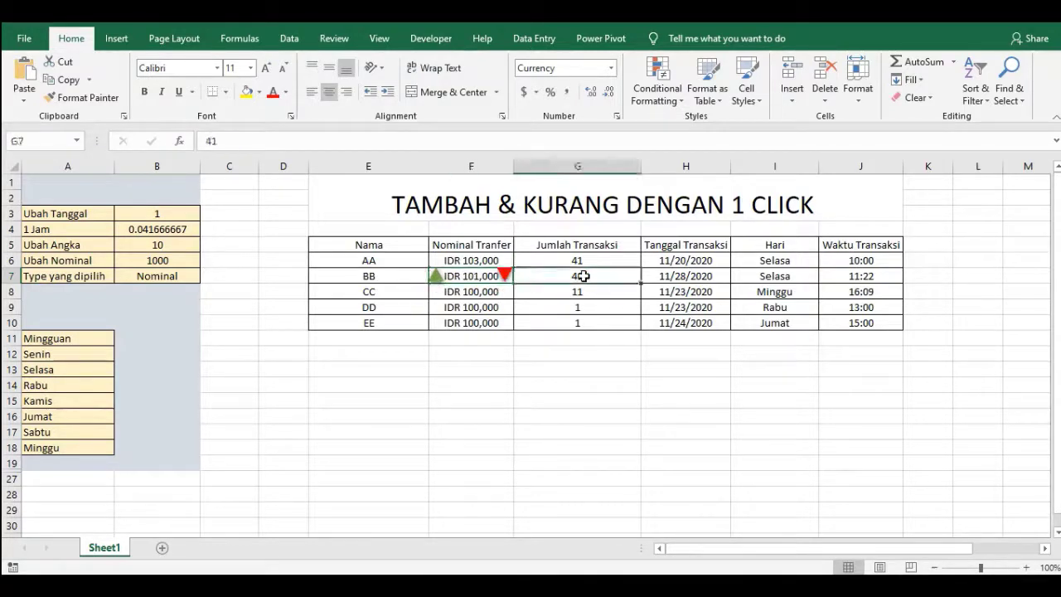
left_click(528, 279)
left_click(528, 279)
left_click(528, 280)
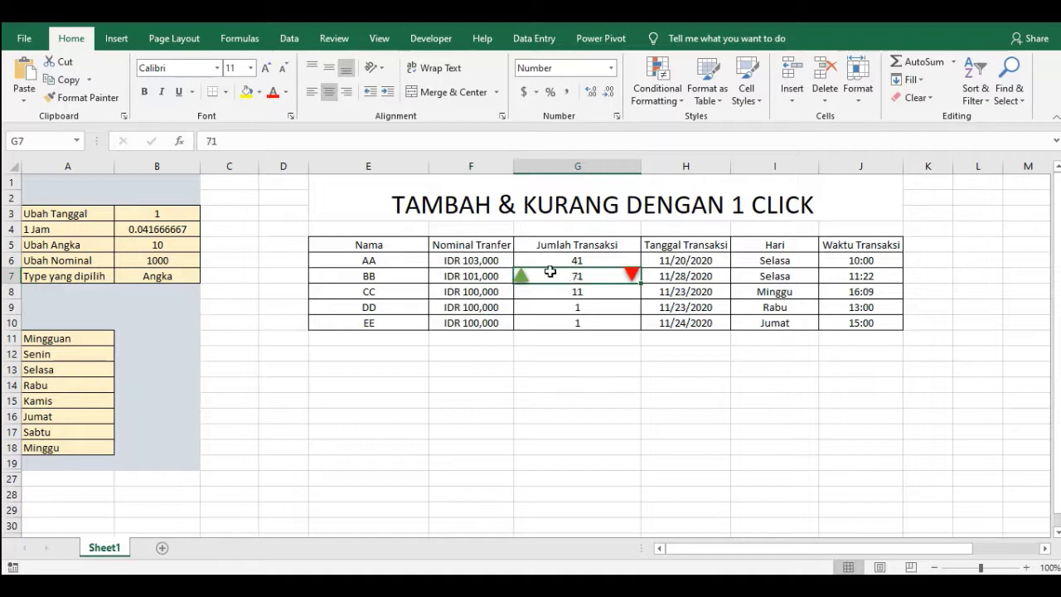
Change BB's Tanggal Transaksi to 11/30/2020 and its Hari to Minggu using the one-click increments.
left_click(679, 274)
left_click(724, 279)
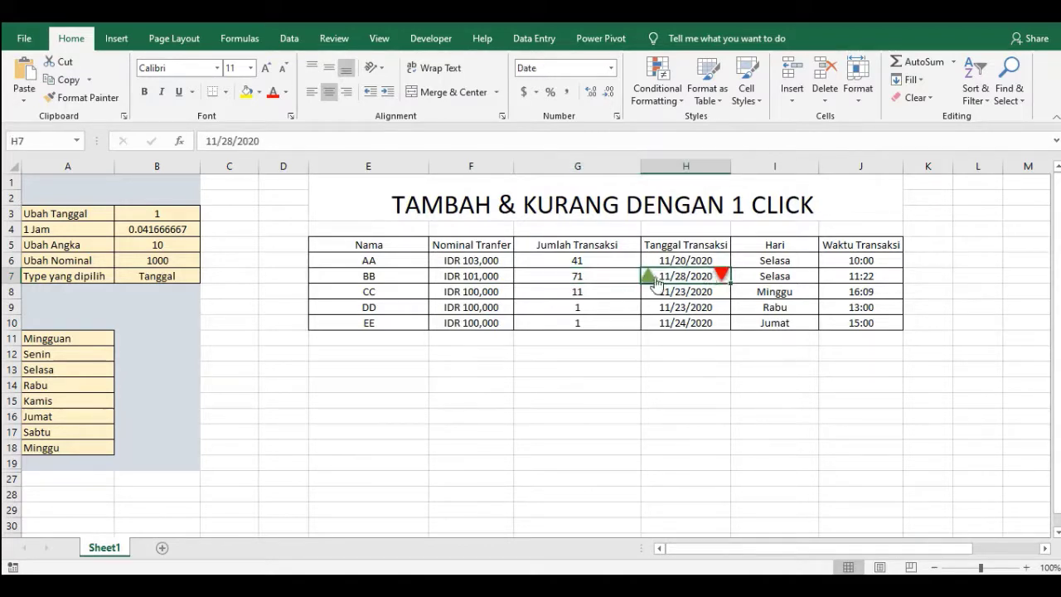
left_click(652, 278)
left_click(652, 279)
left_click(763, 276)
left_click(739, 276)
Advance BB's Waktu Transaksi to 14:22 in one-hour increments.
left_click(867, 280)
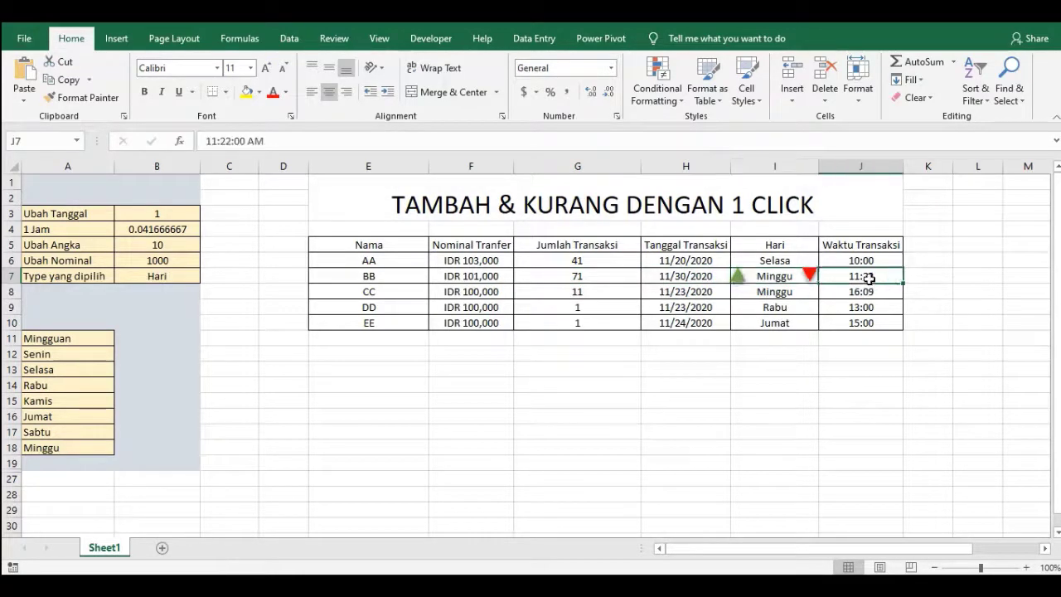
left_click(827, 280)
left_click(827, 280)
left_click(827, 280)
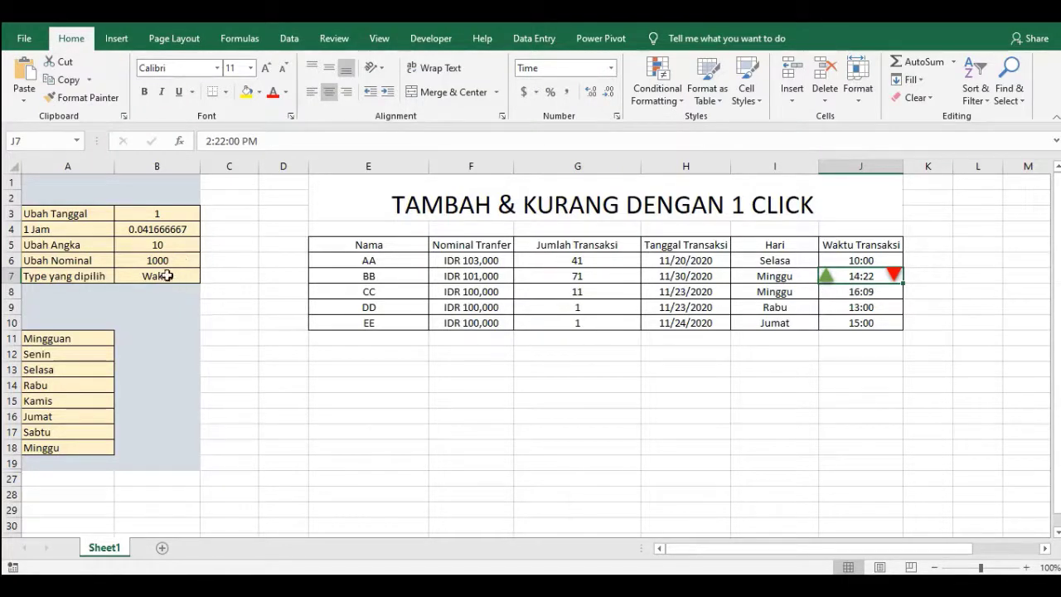
left_click(454, 276)
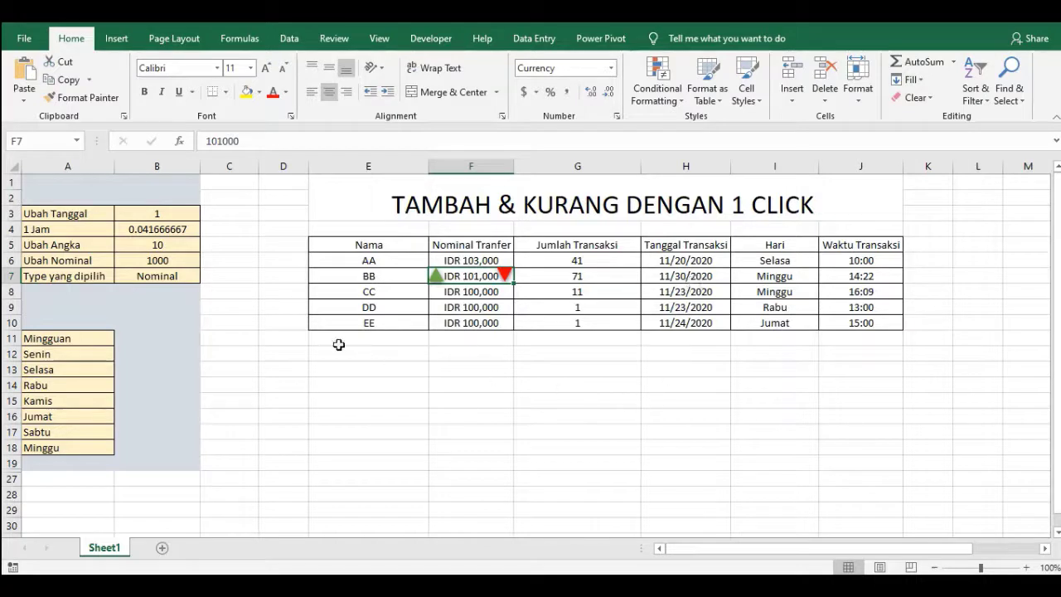
left_click(265, 246)
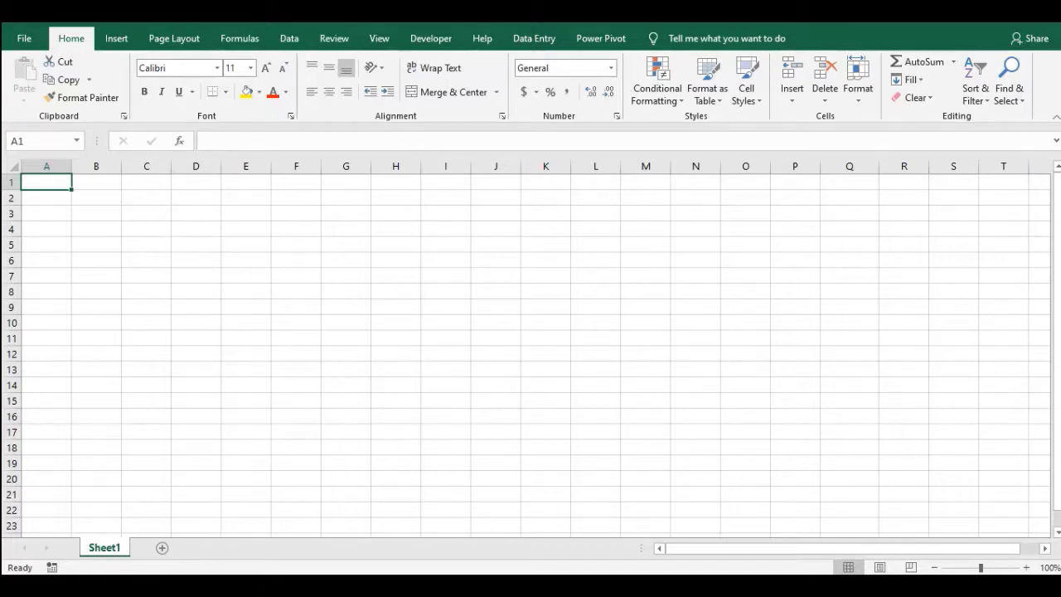
Fill the cells of columns A and B in the blank sheet with a light blue-gray colour.
left_click_drag(50, 181, 125, 537)
scroll(124, 530, "up", 1)
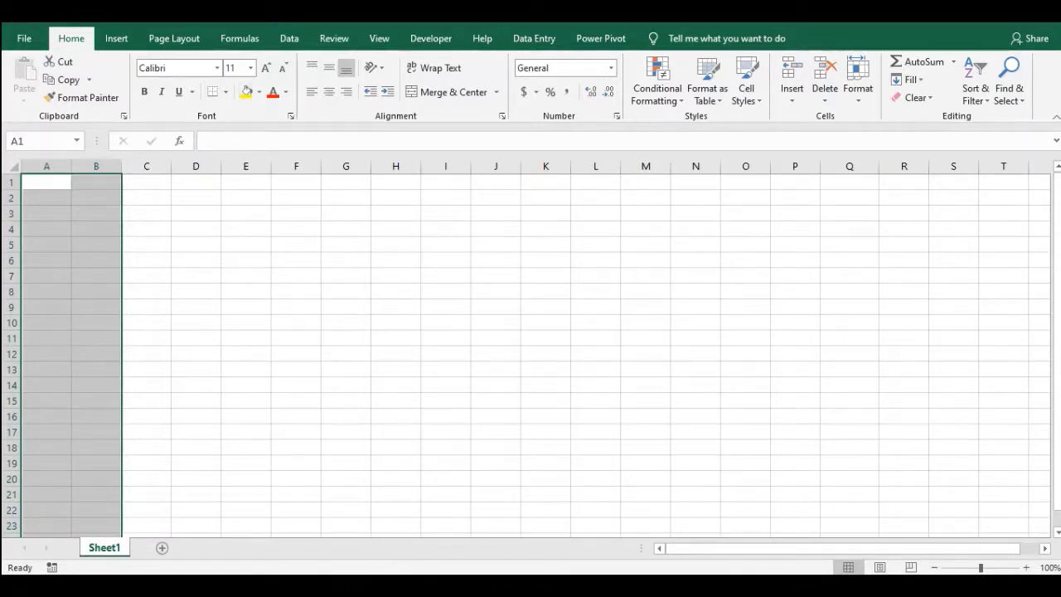
left_click(260, 91)
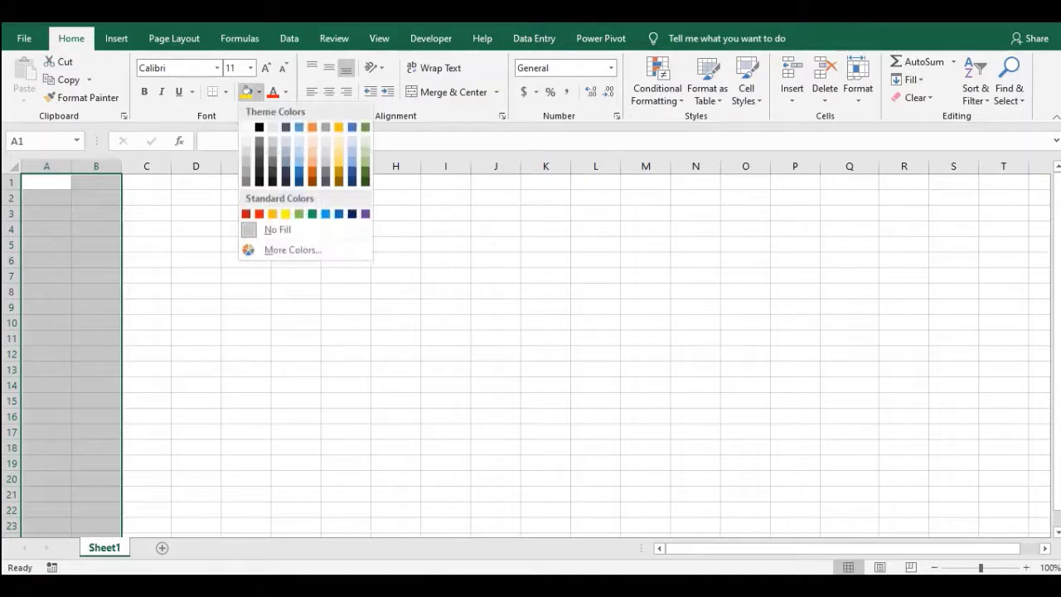
left_click(286, 140)
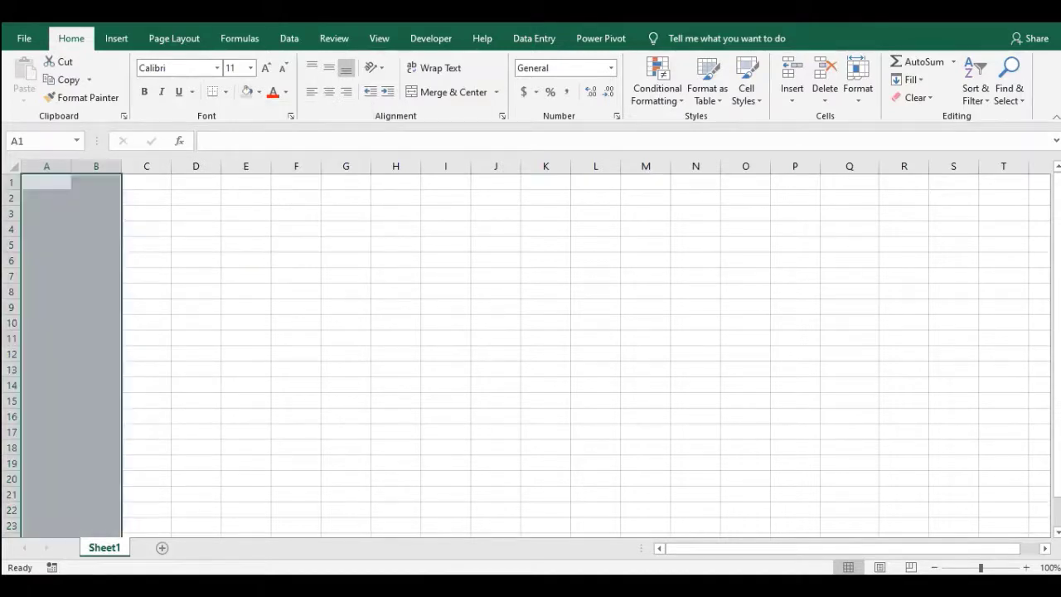
left_click(195, 307)
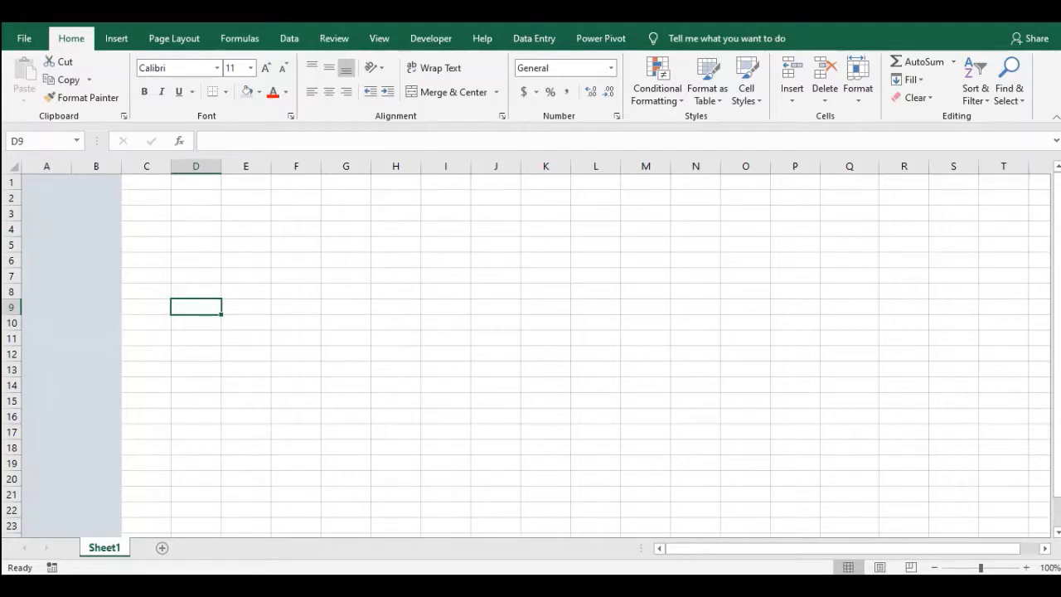
Enter the table headers Nama in E7 and Nominal Tranfer in F7.
left_click(247, 276)
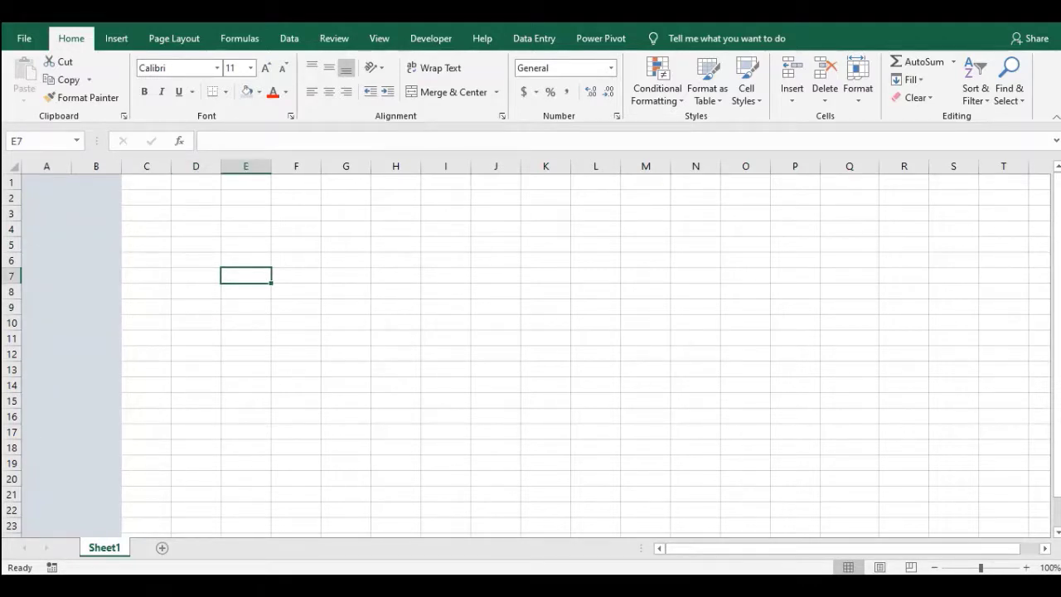
type("Nama")
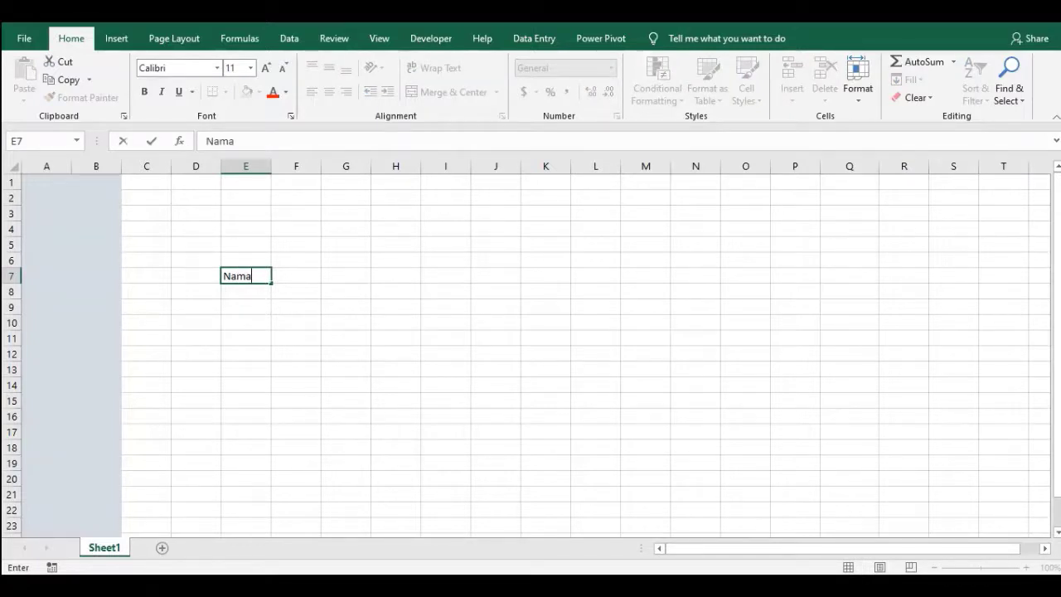
key("Return")
key("Up")
key("Right")
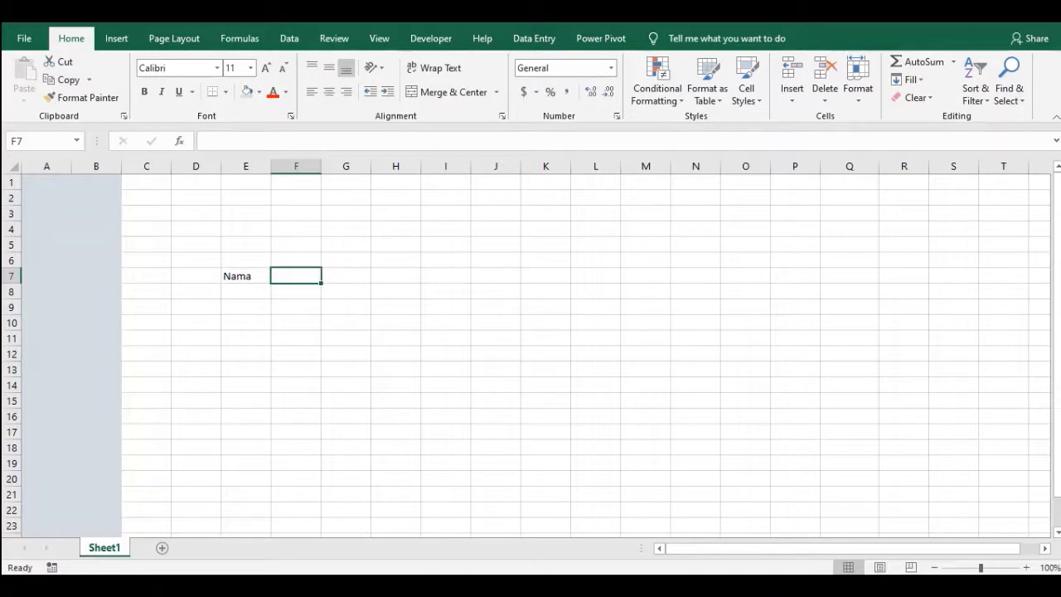
type("No")
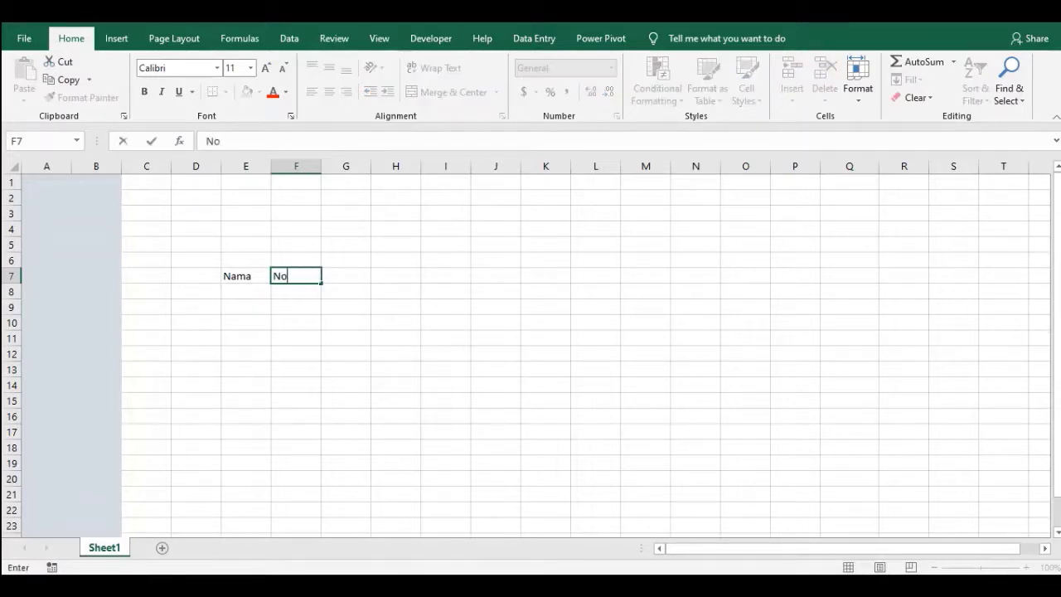
type("minal Tranfer")
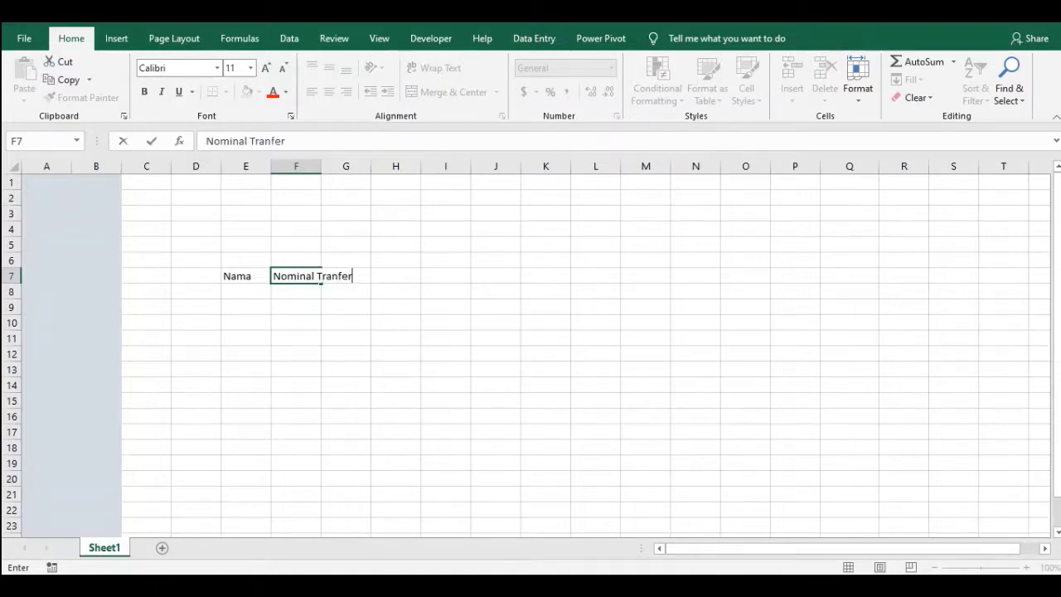
left_click(320, 276)
key("Tab")
Enter the headers Jumlah Transaksi in G7 and Tanggal Transaksi in H7.
type("J")
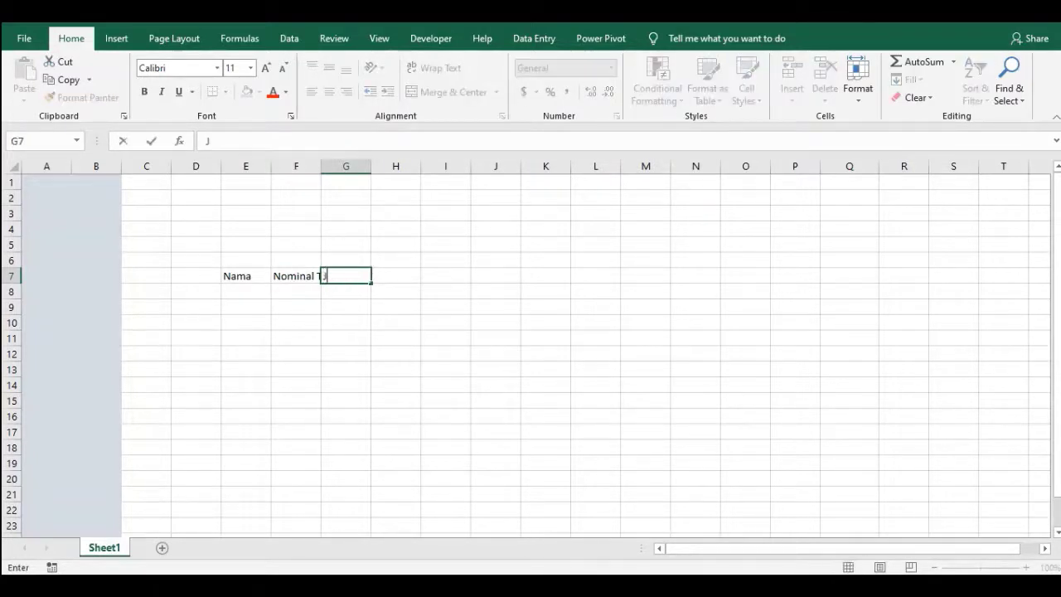
type("umlah Transaksi")
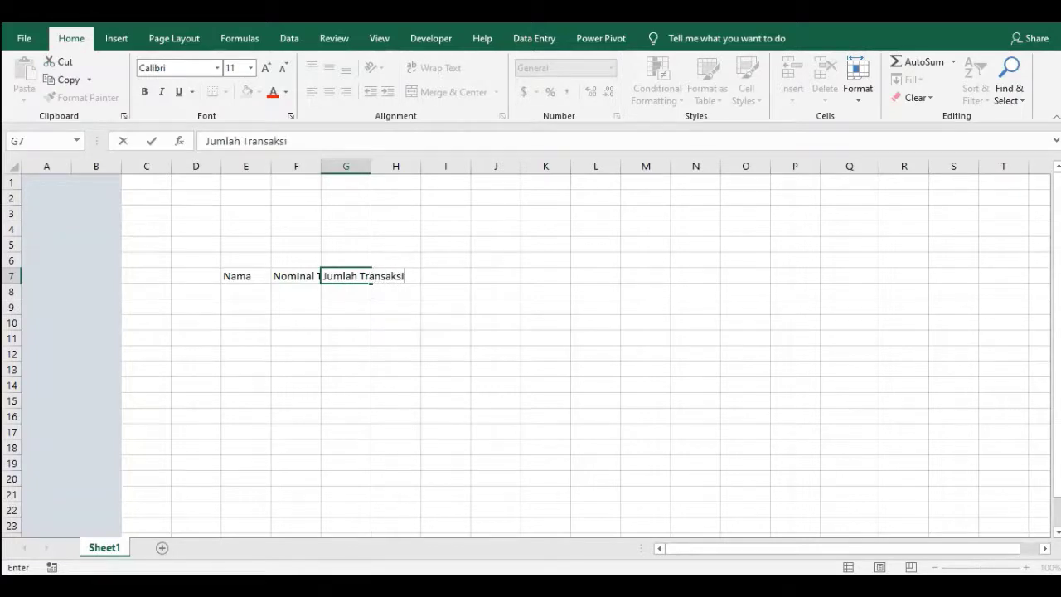
key("Tab")
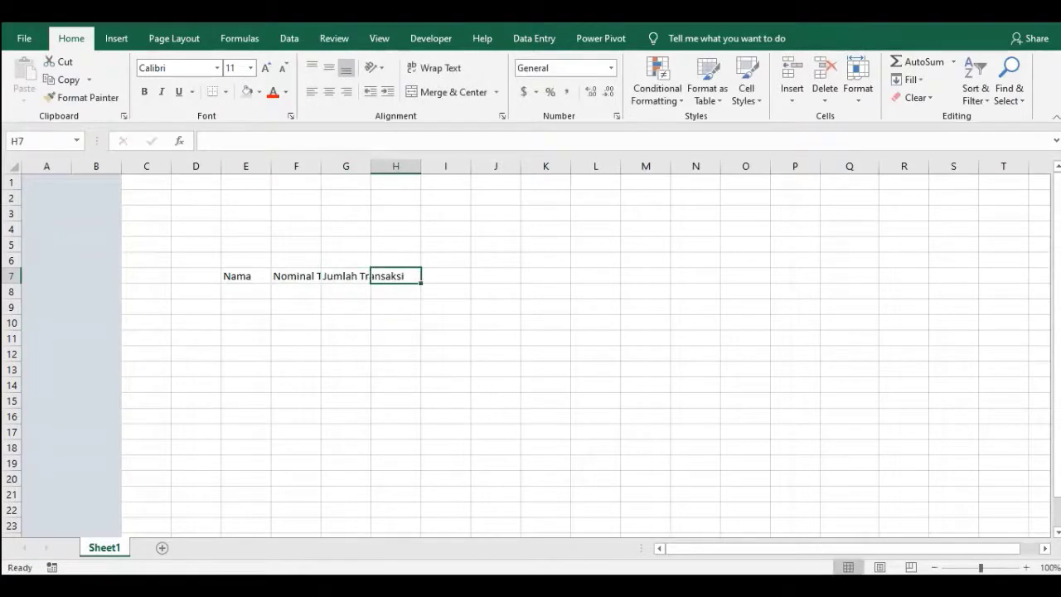
type("Tanggal")
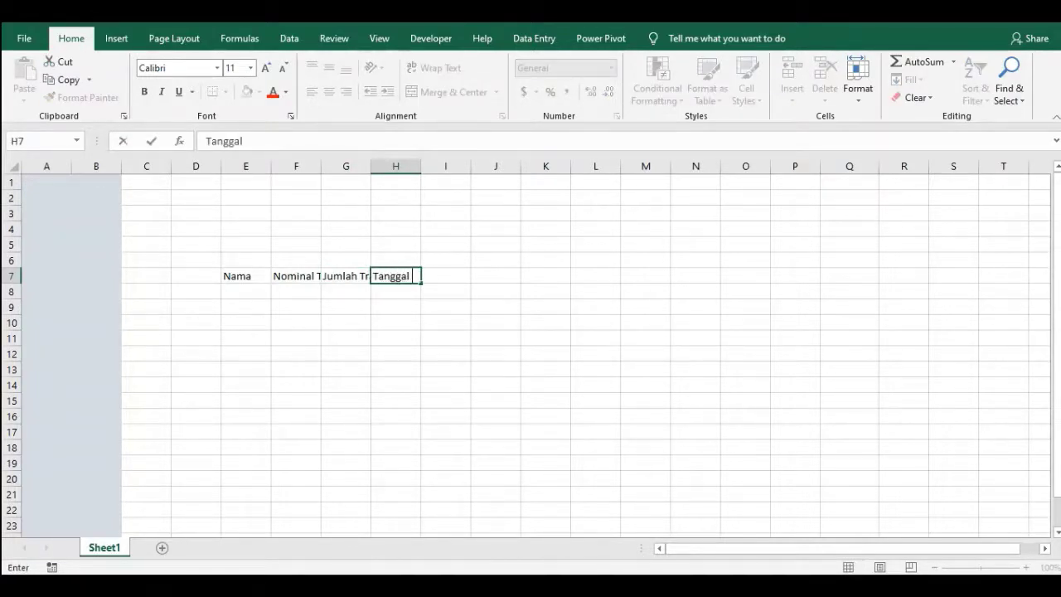
type(" Transakksi")
key("BackSpace")
key("BackSpace")
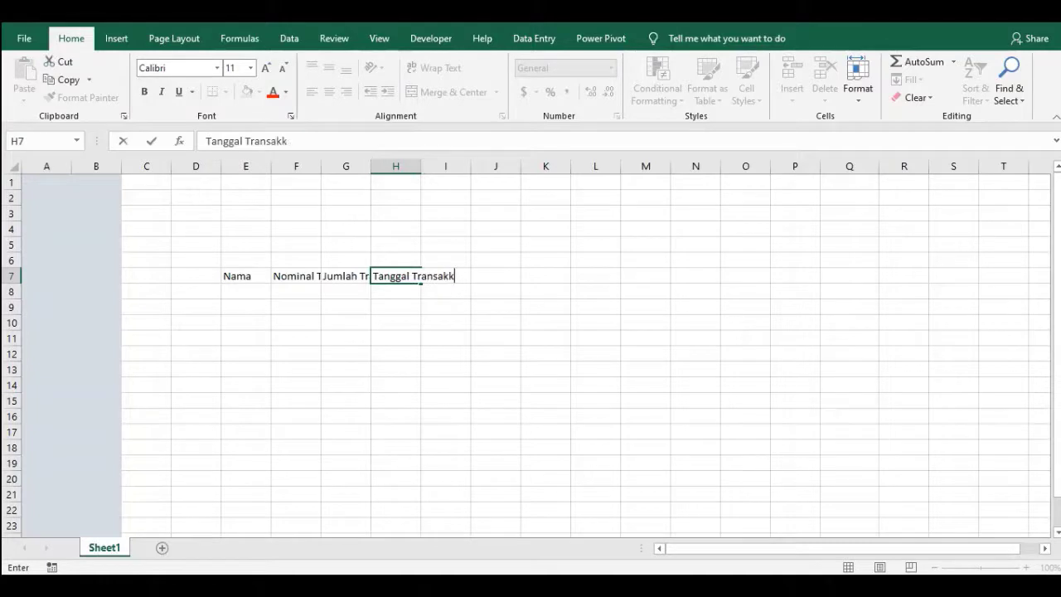
key("BackSpace")
type("si")
key("Tab")
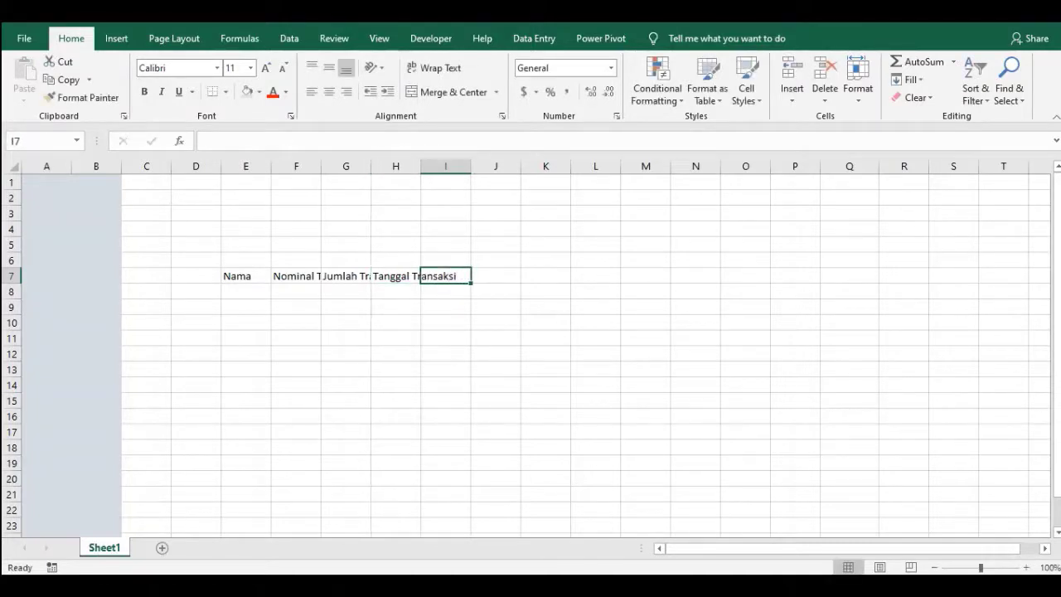
Enter the headers Hari in I7 and Waktu Transaksi in J7.
type("Hari")
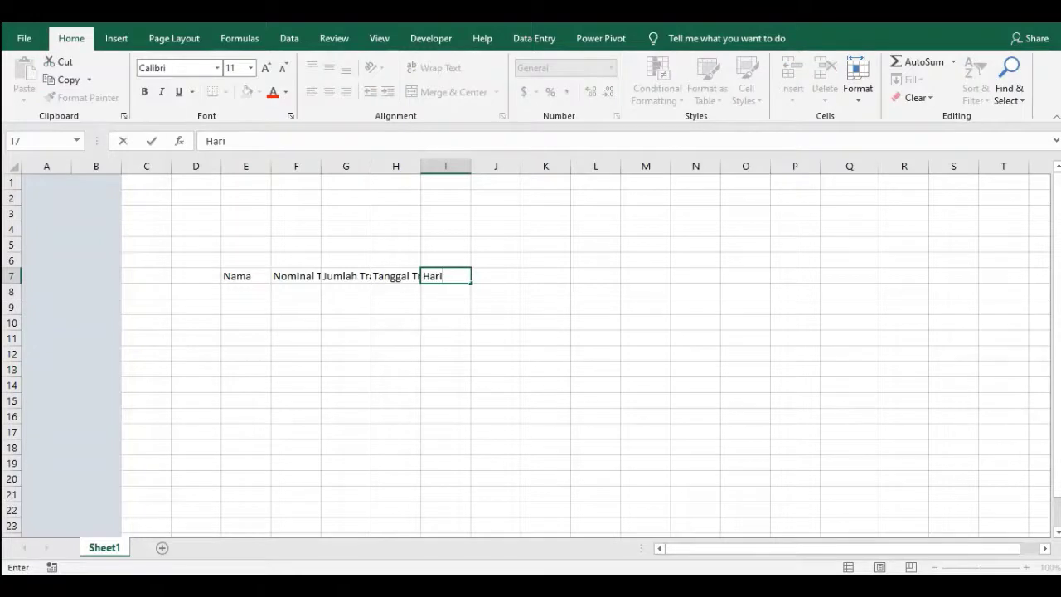
key("Tab")
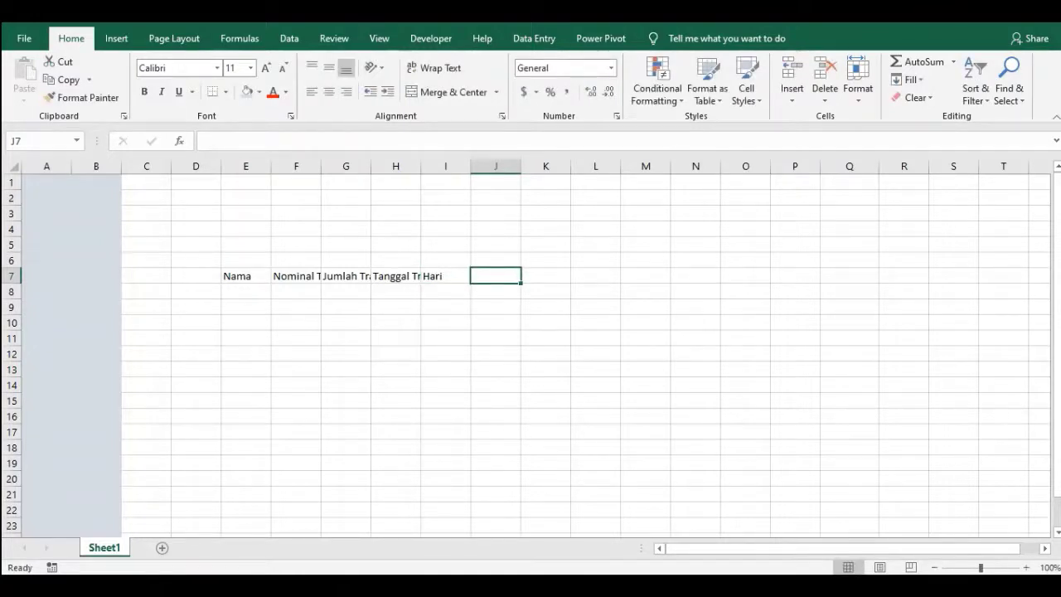
type("Waktu TR")
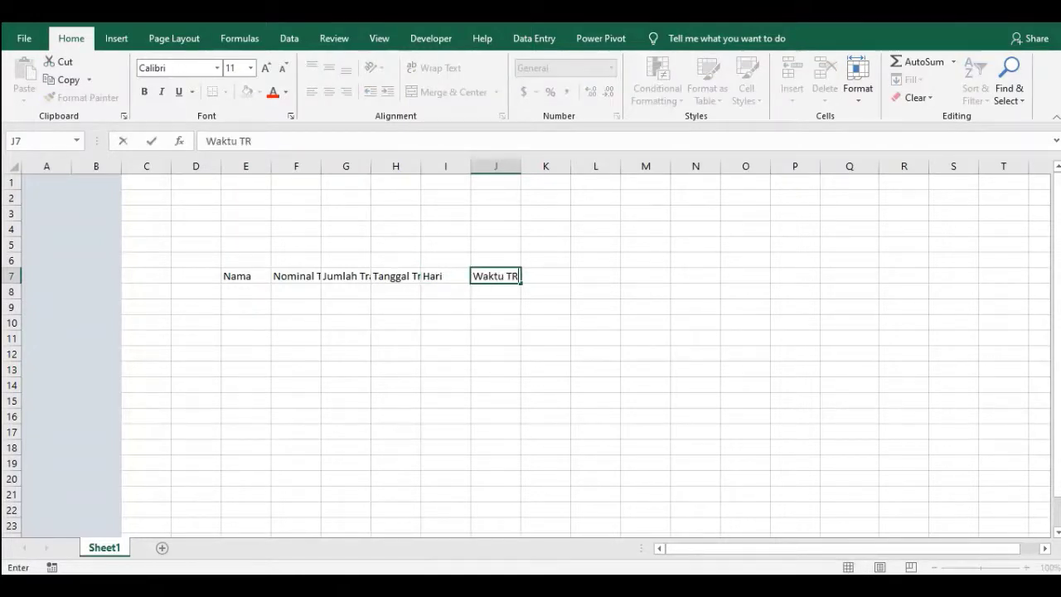
key("BackSpace")
type("ransaksi")
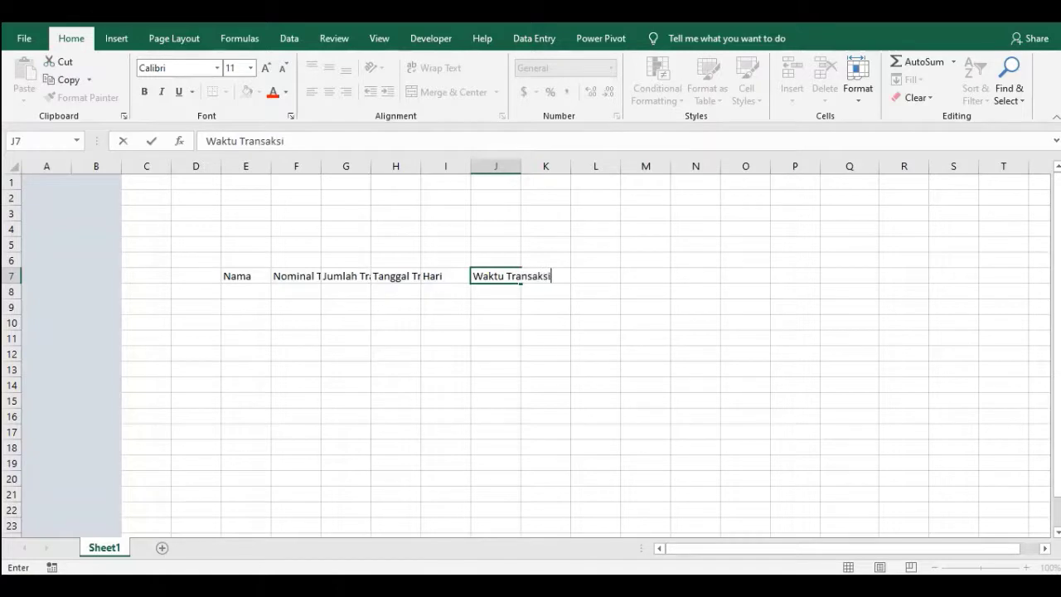
left_click(396, 230)
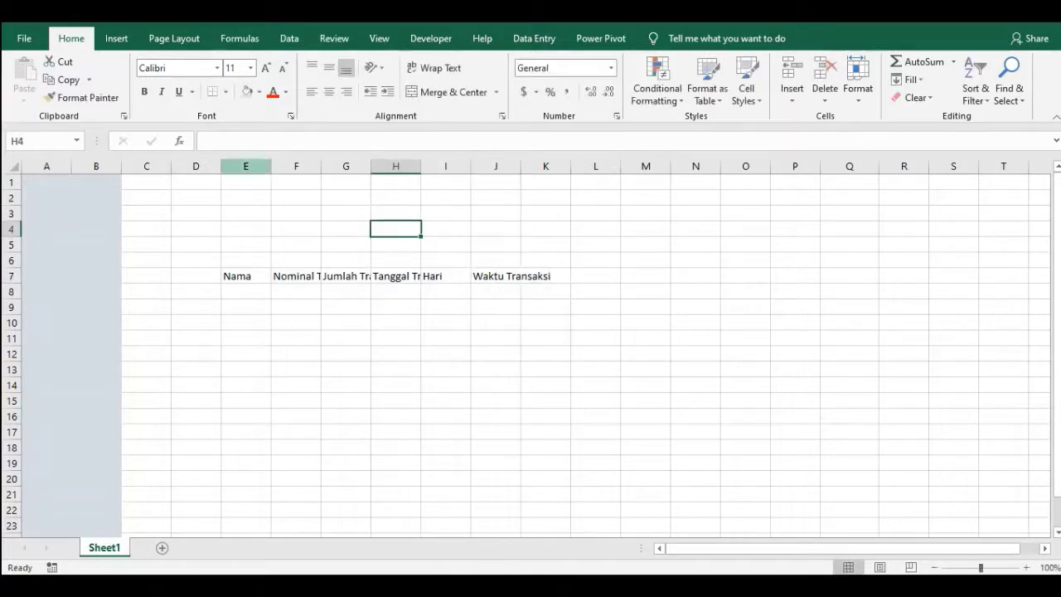
Autofit columns E to K to their headers, and widen the Hari and Nama columns to about the other columns' width.
left_click_drag(246, 167, 547, 167)
double_click(570, 166)
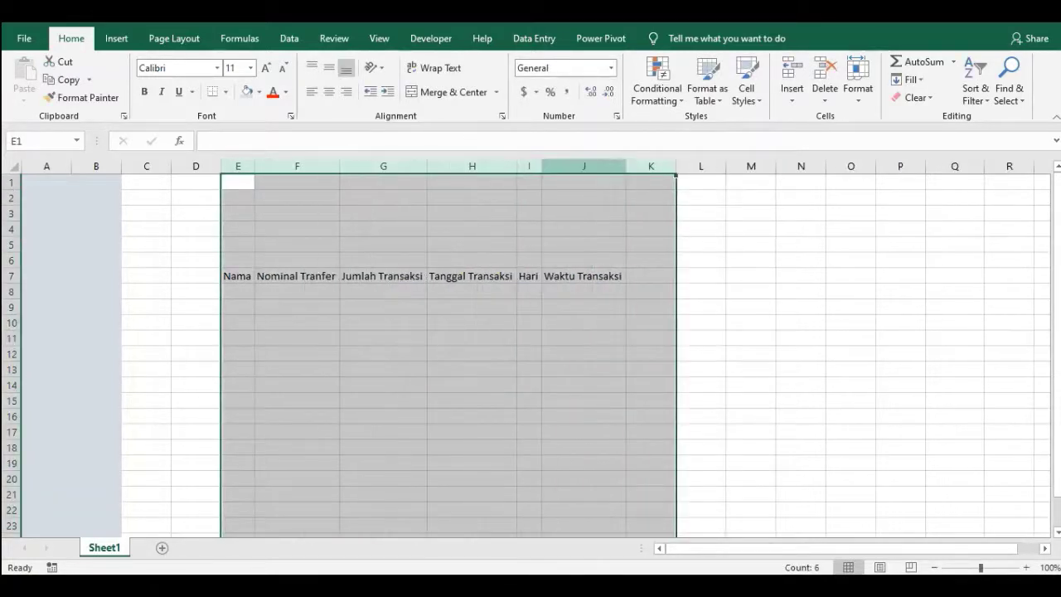
left_click(583, 307)
left_click_drag(541, 167, 605, 166)
left_click_drag(255, 167, 304, 167)
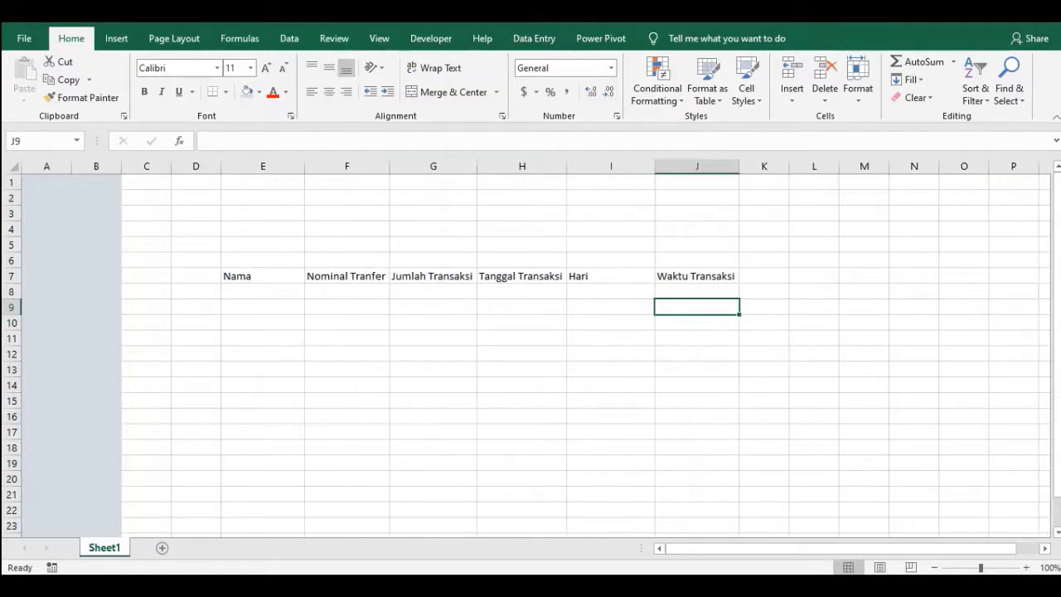
Enter the names AA, BB, CC, DD and EE in E8 to E12 under Nama.
left_click(262, 292)
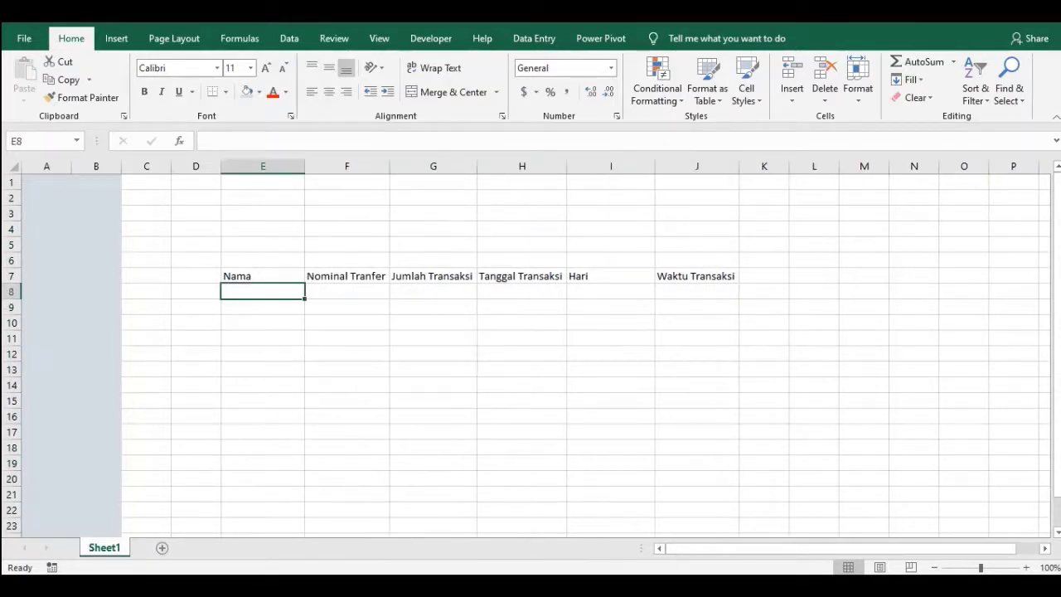
type("AA")
key("Return")
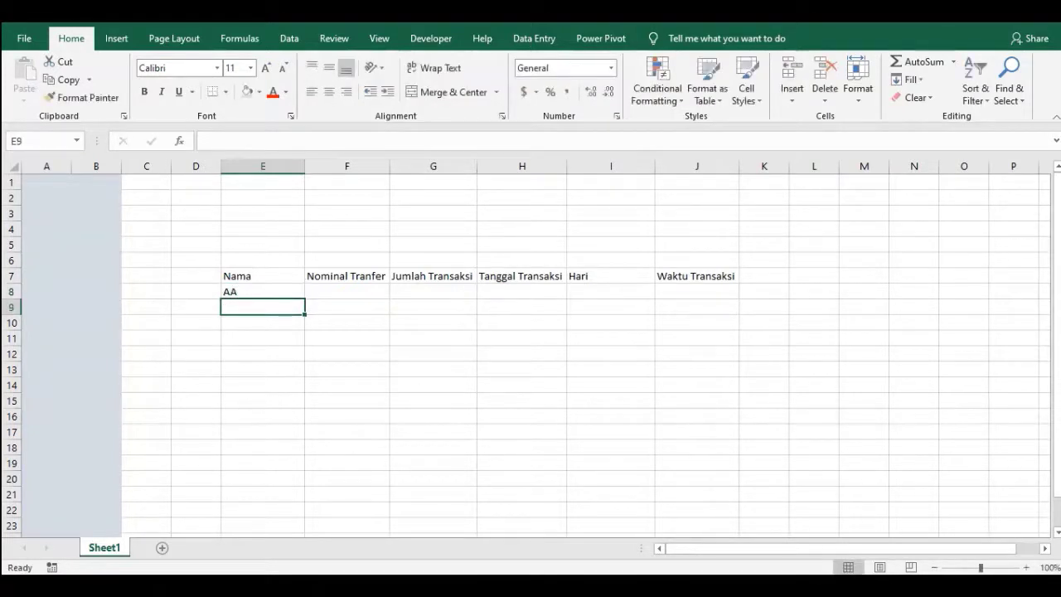
type("BB")
key("Return")
type("CC")
key("Return")
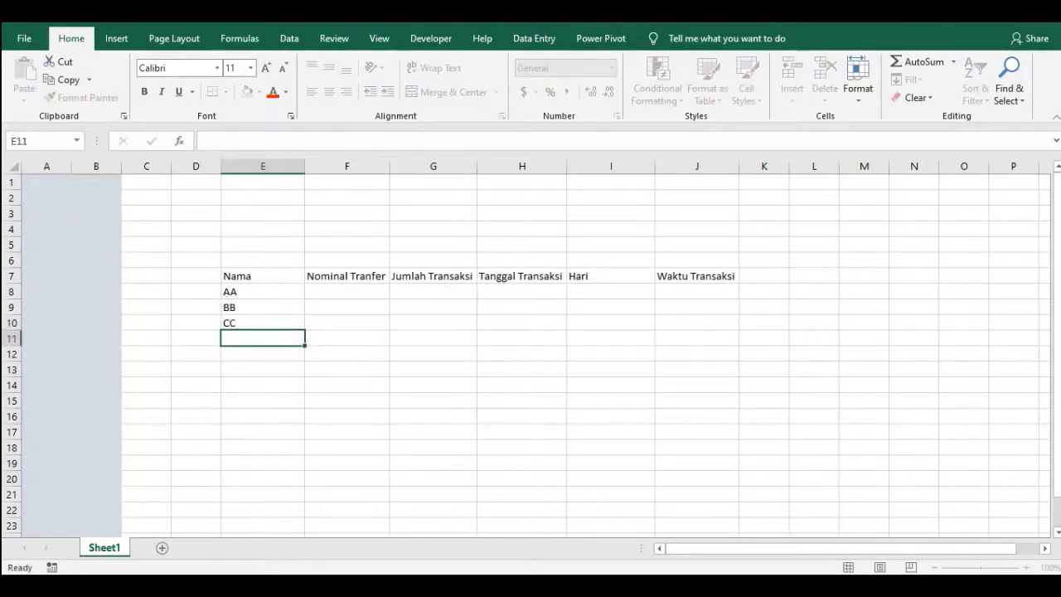
type("DD")
key("Return")
type("EE")
key("Return")
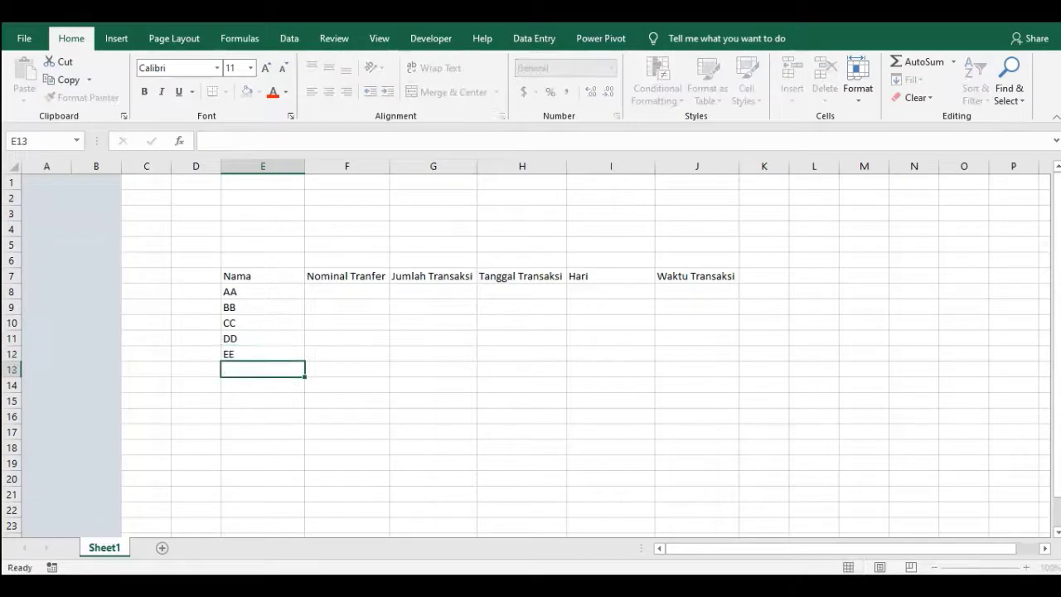
Enter 100000 in F8 as the Nominal Tranfer for AA.
key("Right")
key("Up")
key("Up")
key("Up")
key("Up")
key("Up")
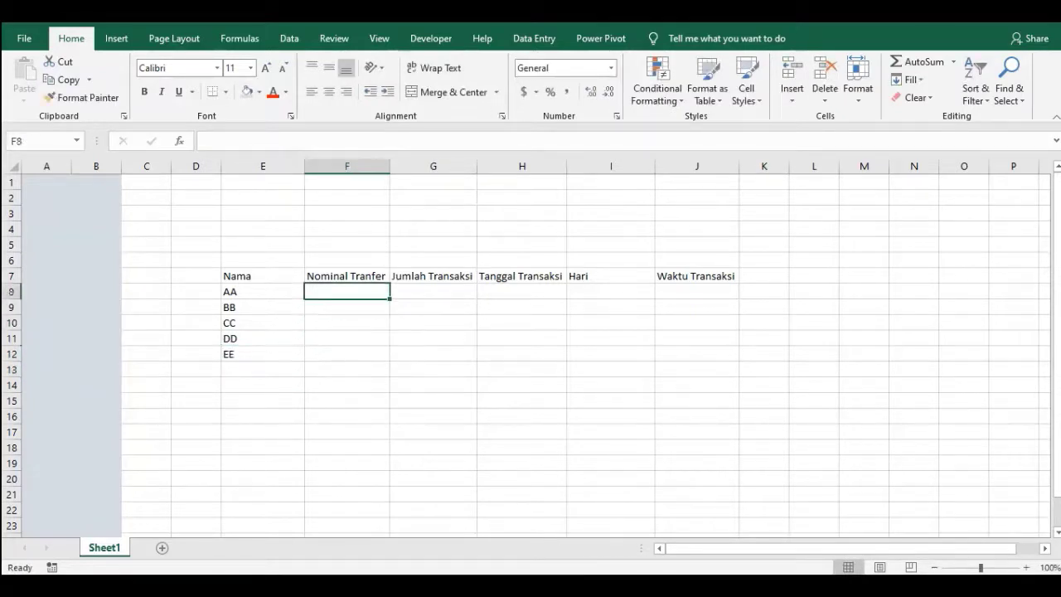
type("100000")
key("Return")
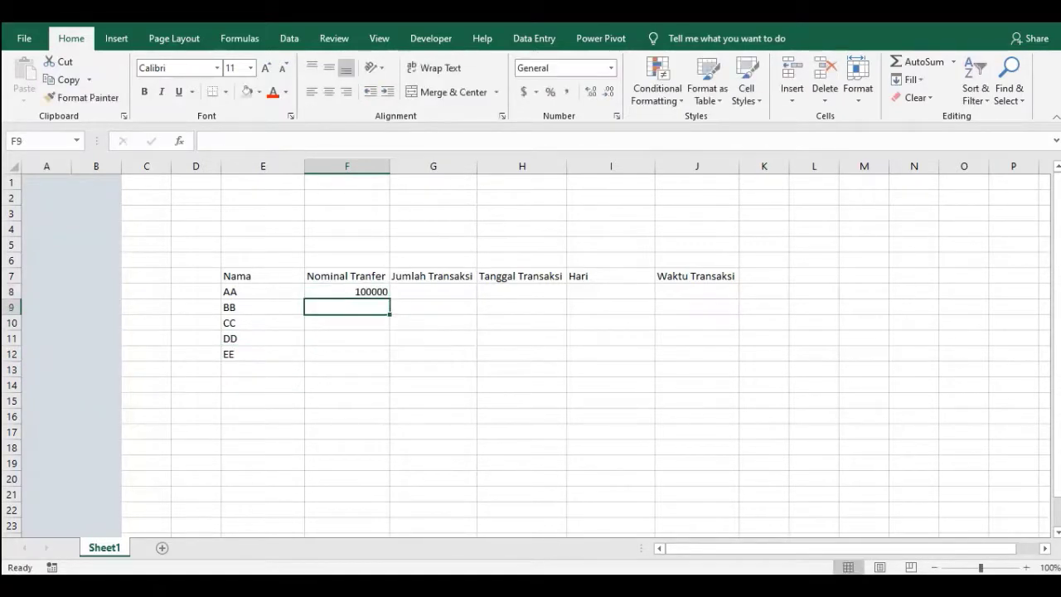
Apply the Currency number format to the amount in F8.
key("Up")
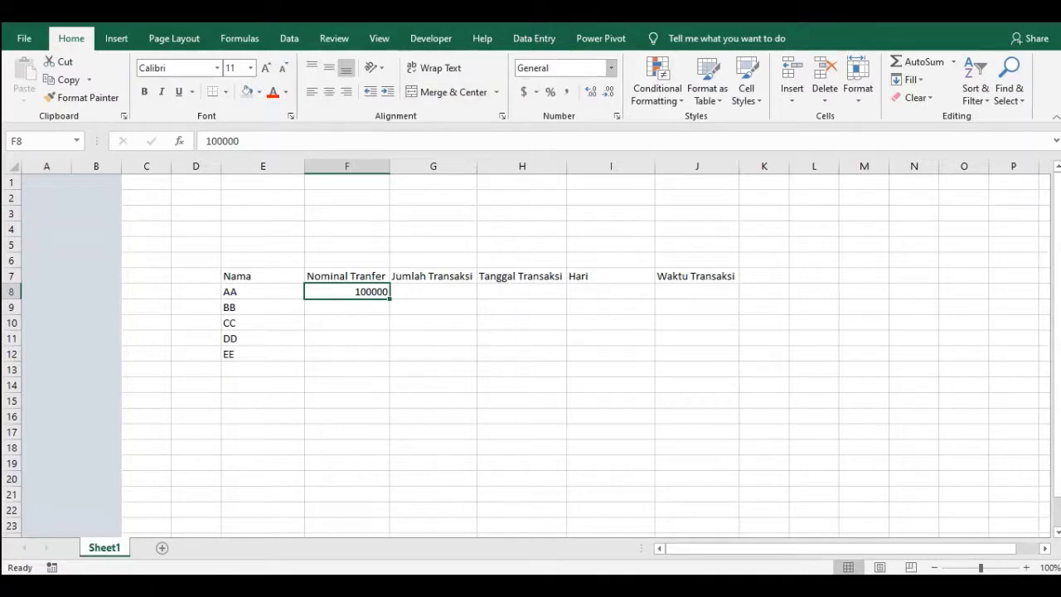
left_click(611, 68)
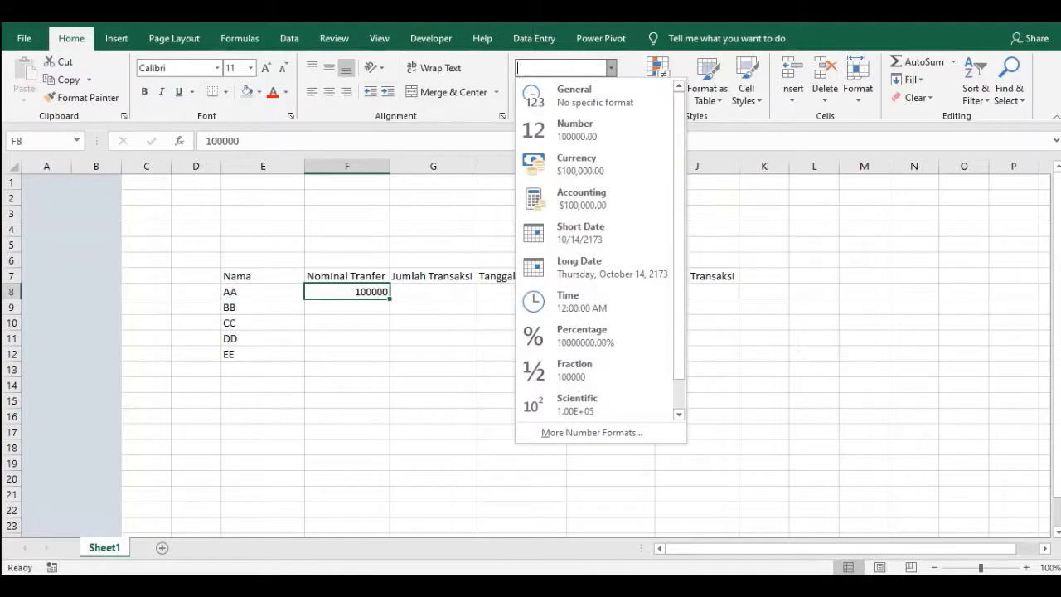
key("Down")
key("Down")
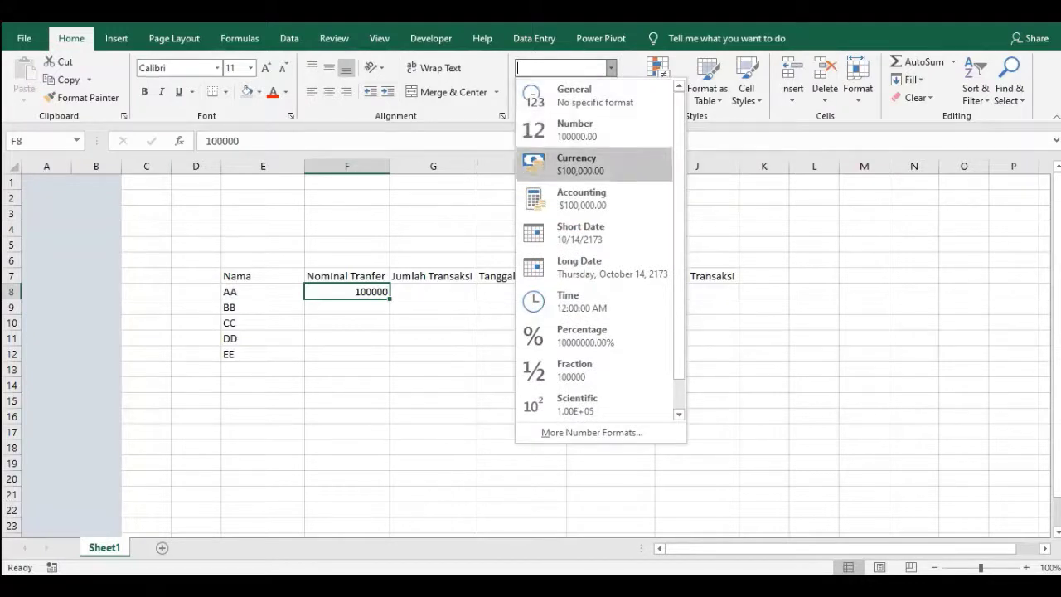
key("Return")
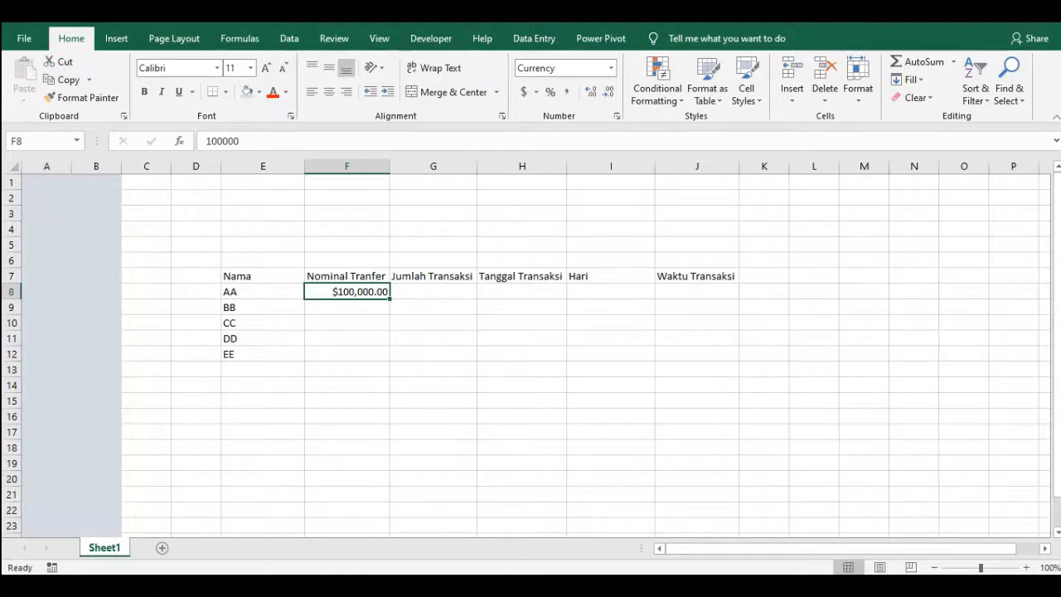
Set the currency format of F8 to 0 decimal places with the IDR symbol.
left_click(611, 68)
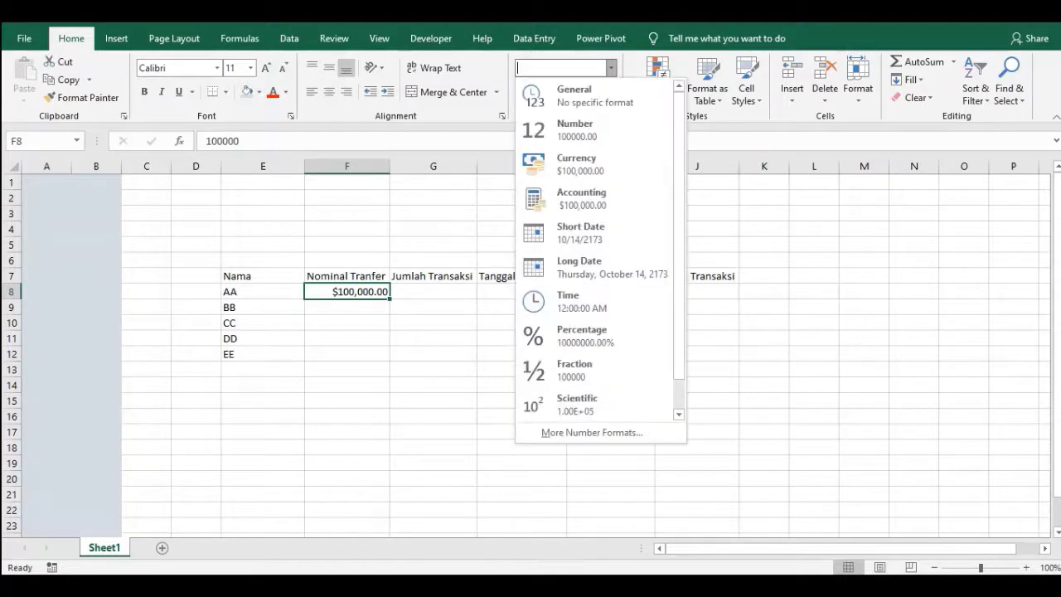
key("Down")
key("Down")
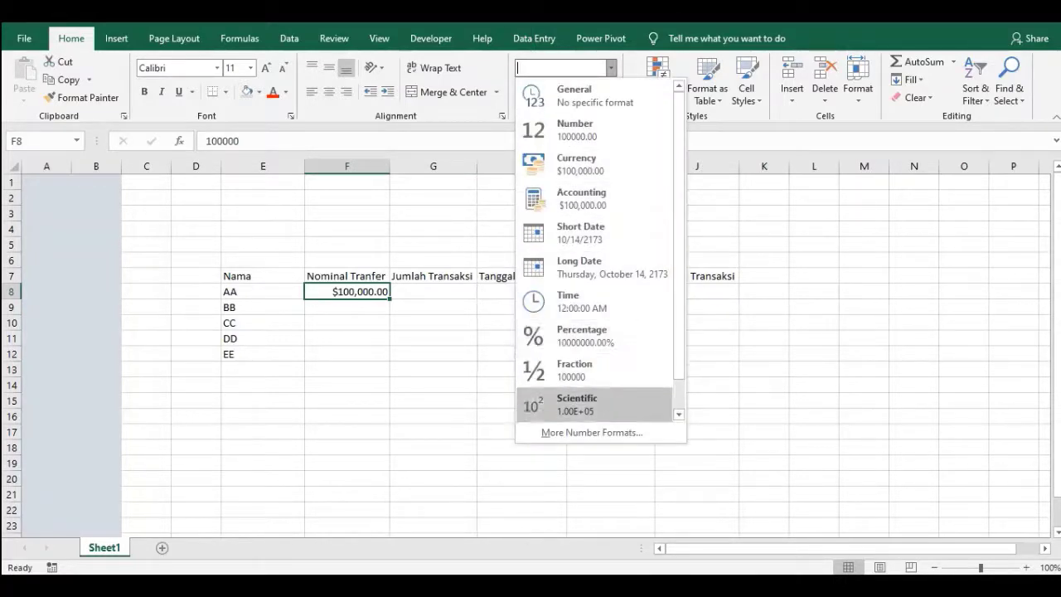
key("Return")
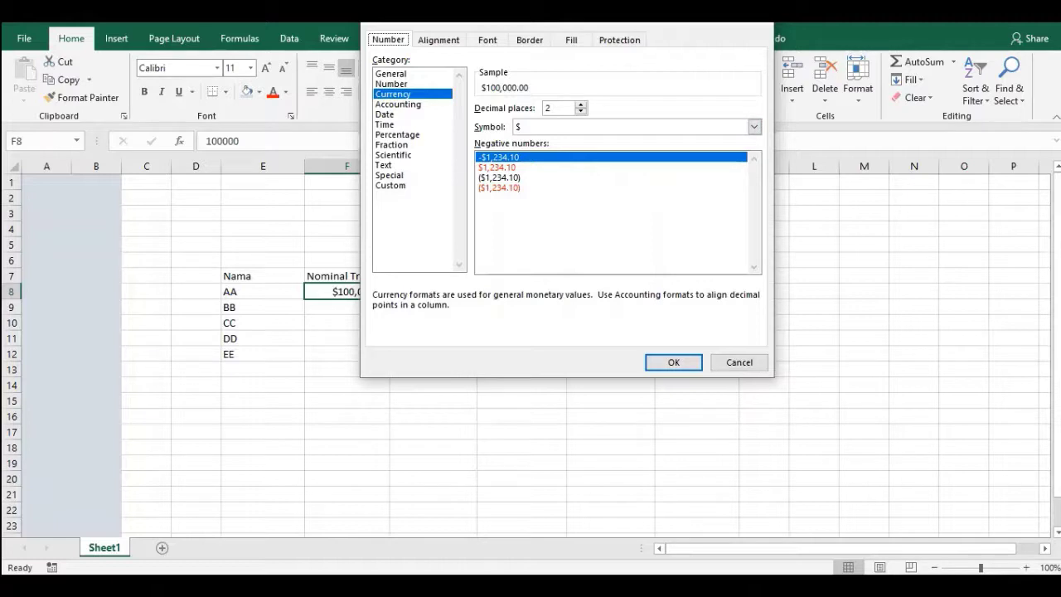
left_click(581, 112)
left_click(581, 111)
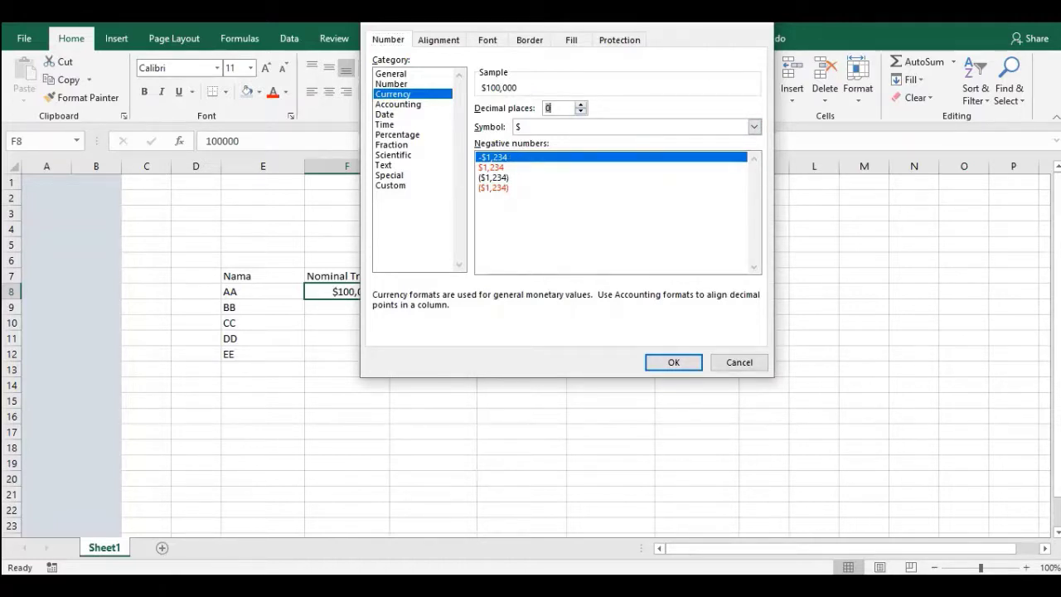
left_click(753, 126)
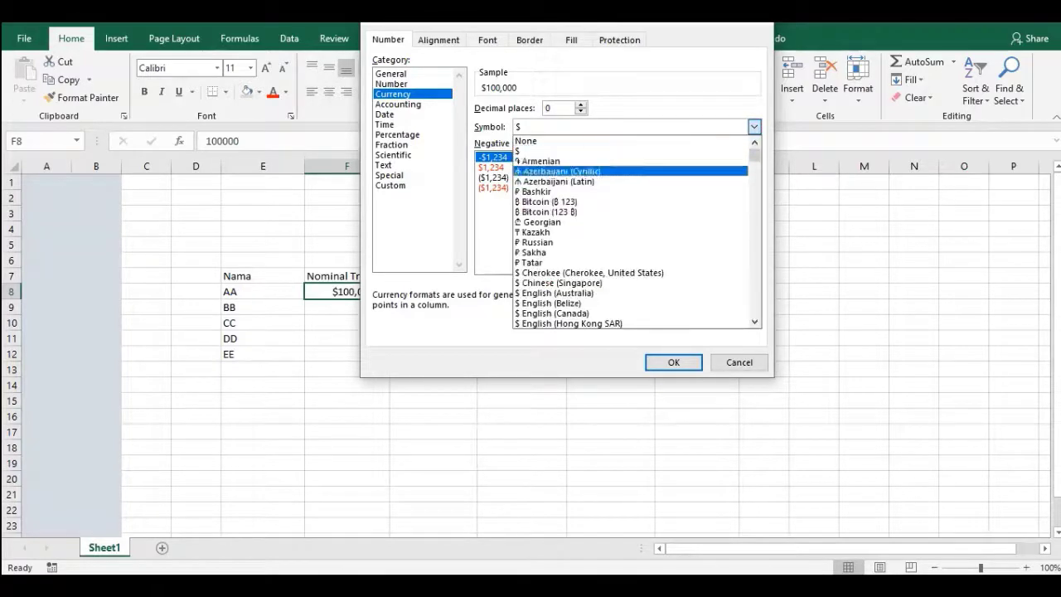
type("IDR")
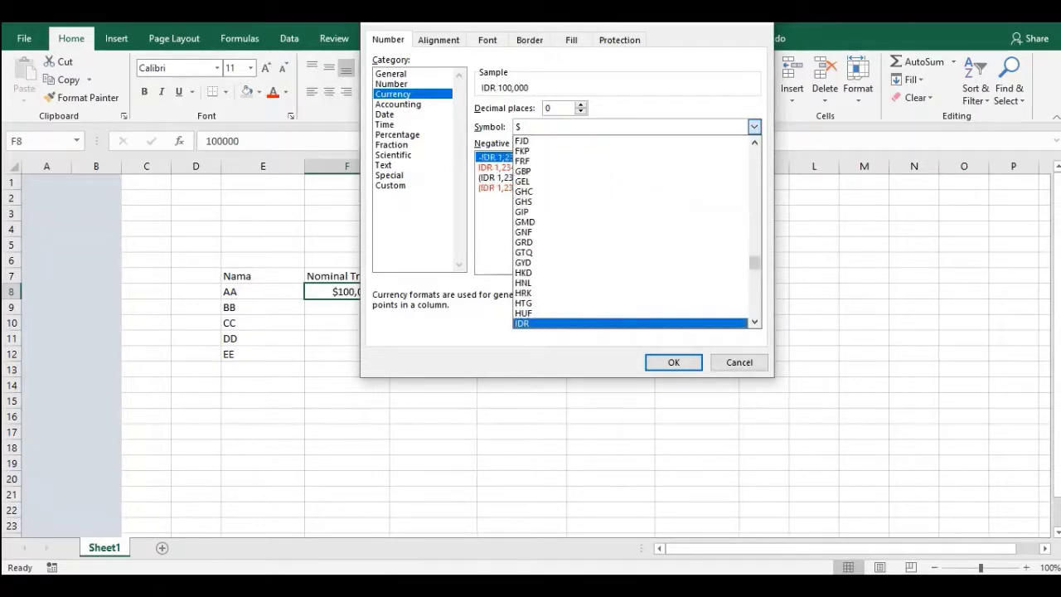
key("Return")
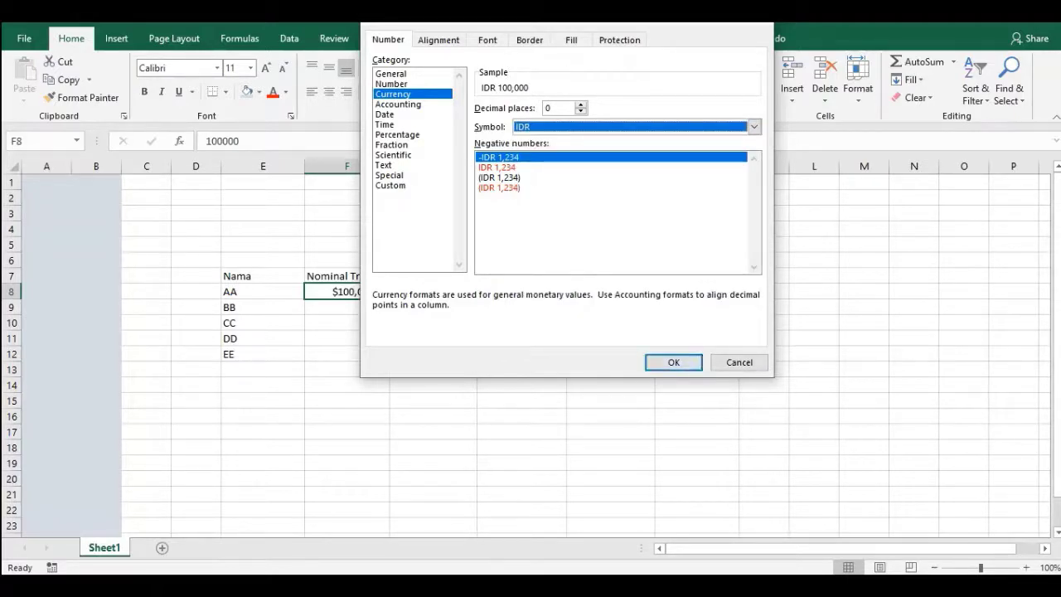
key("Return")
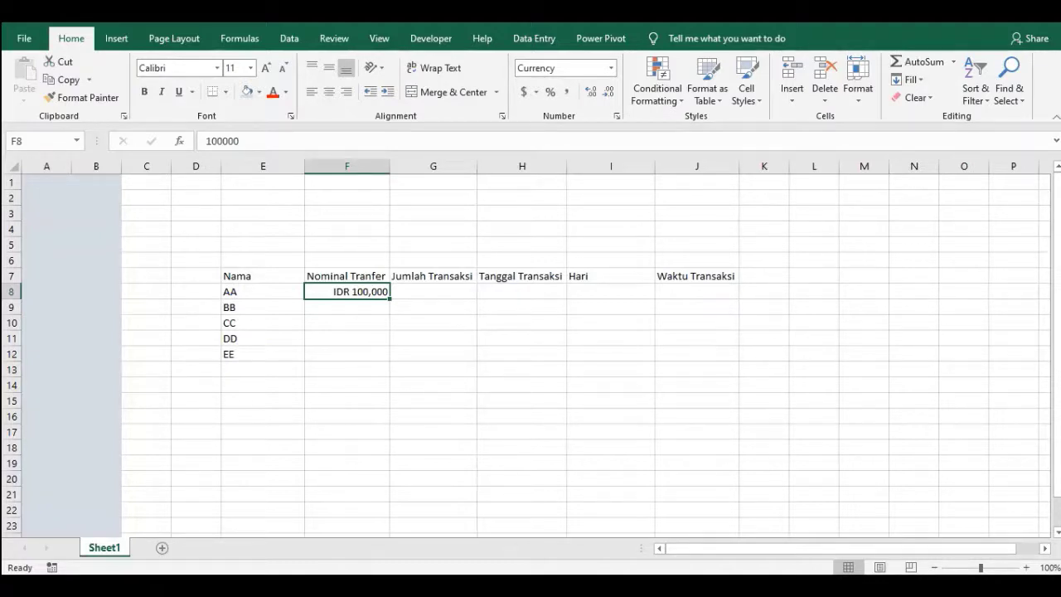
Copy the amount in F8 to F9 and fill it down through F12.
key("ctrl+c")
key("Down")
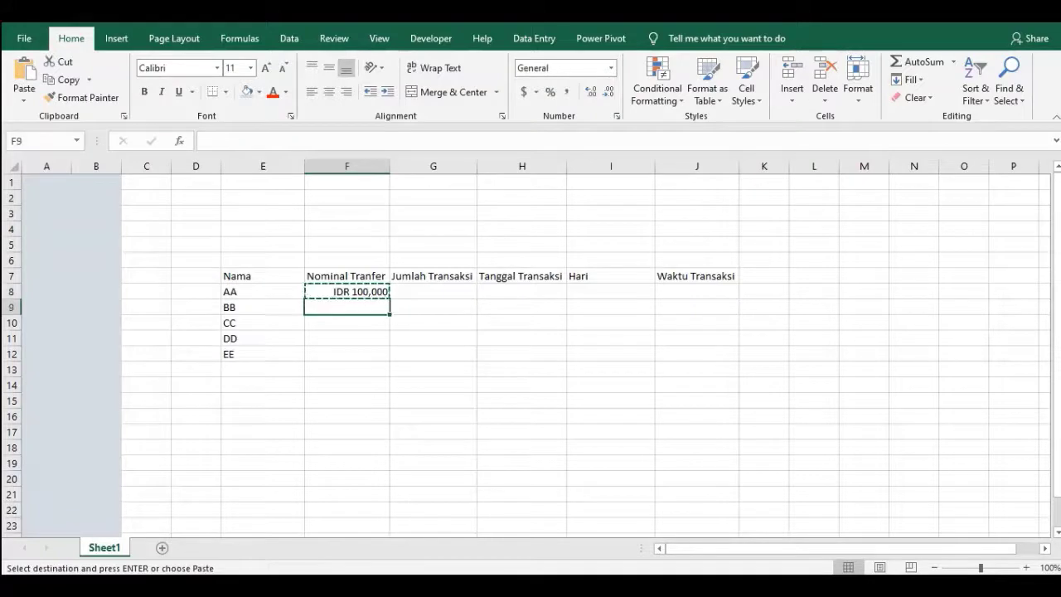
key("ctrl+v")
key("Escape")
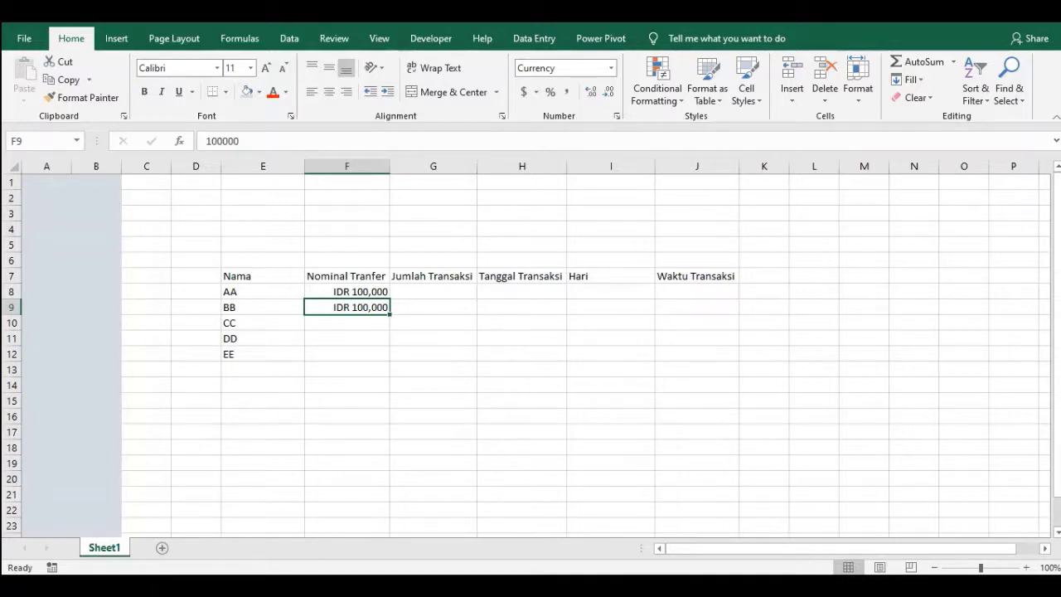
left_click_drag(390, 315, 390, 361)
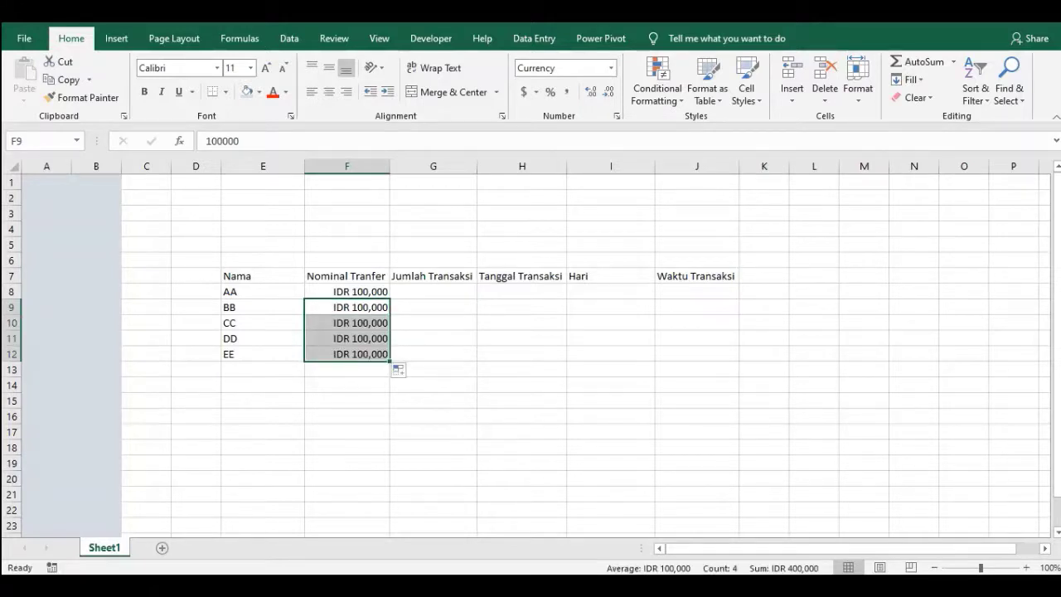
Enter 1 in G8 as the Jumlah Transaksi for AA.
left_click(432, 292)
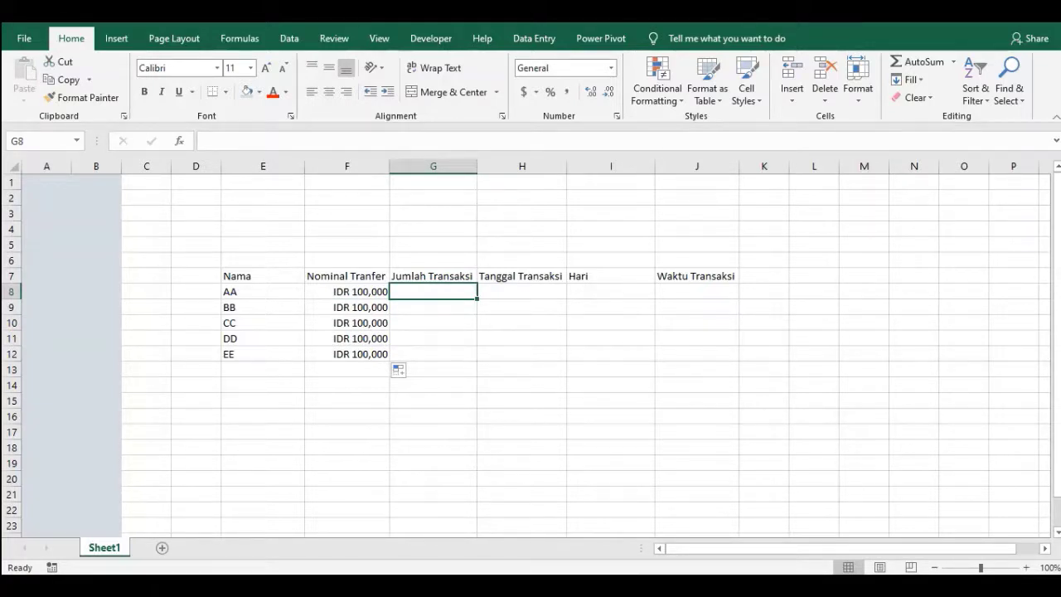
type("1")
key("Down")
key("Down")
key("Down")
Format G8 as Number without decimals and fill it down through G12.
left_click(433, 291)
left_click(611, 68)
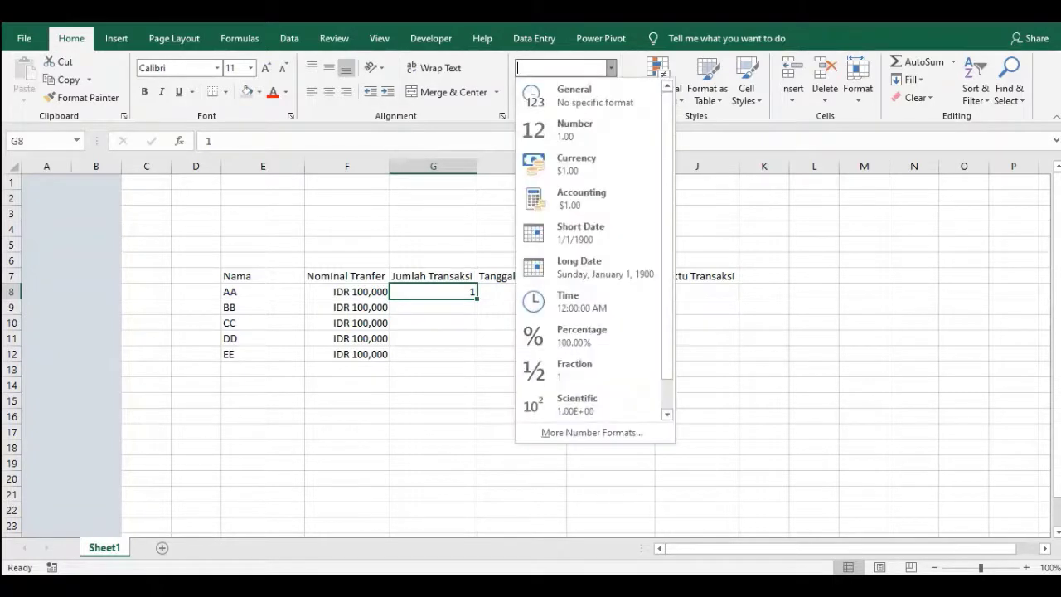
left_click(574, 129)
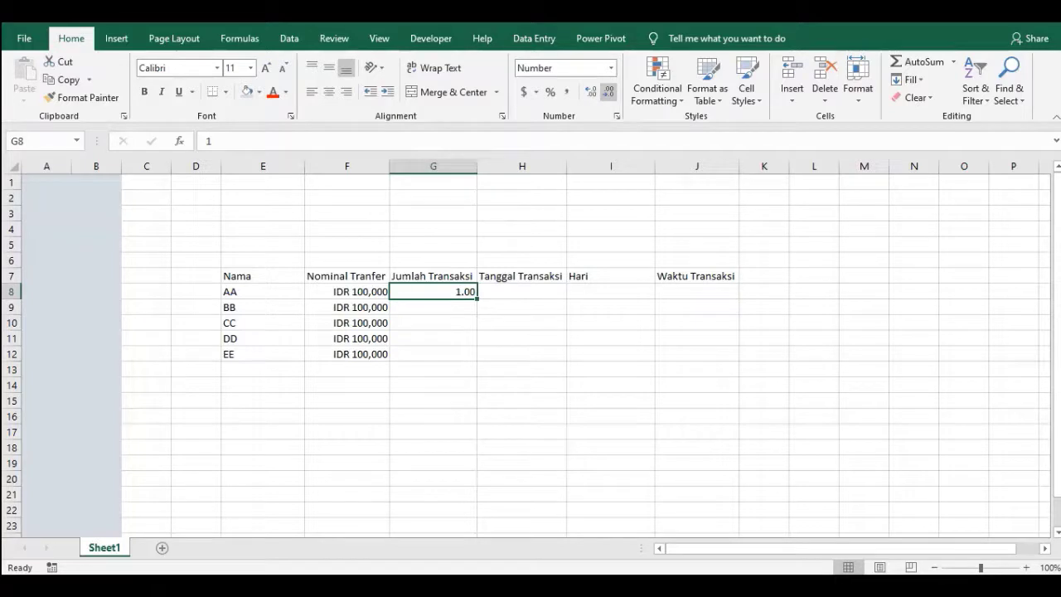
left_click(609, 92)
left_click(608, 91)
left_click_drag(477, 298, 480, 363)
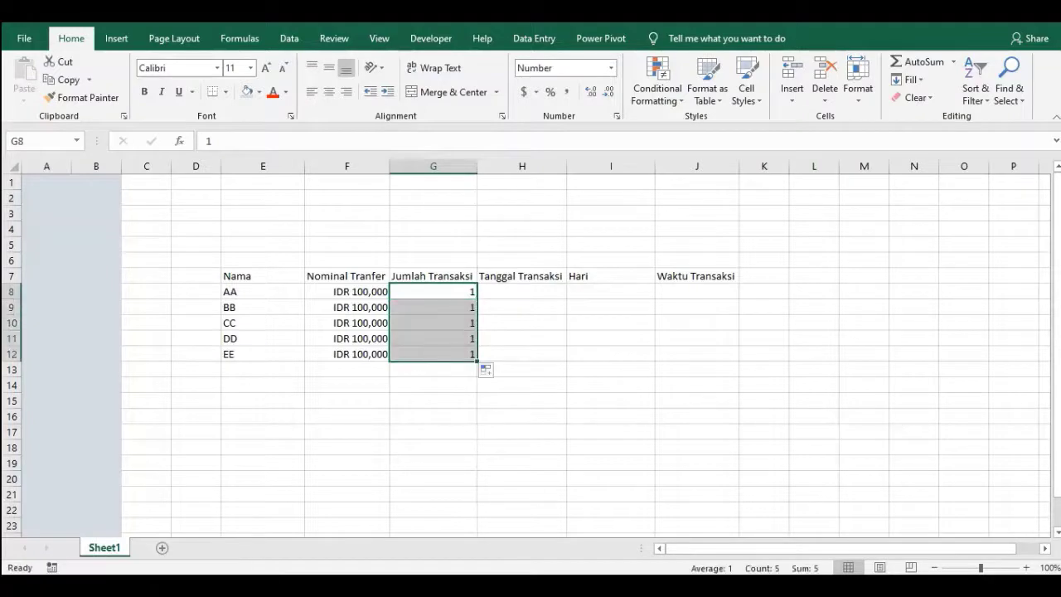
Enter the date 11/20/2020 in H8 under Tanggal Transaksi.
left_click(521, 307)
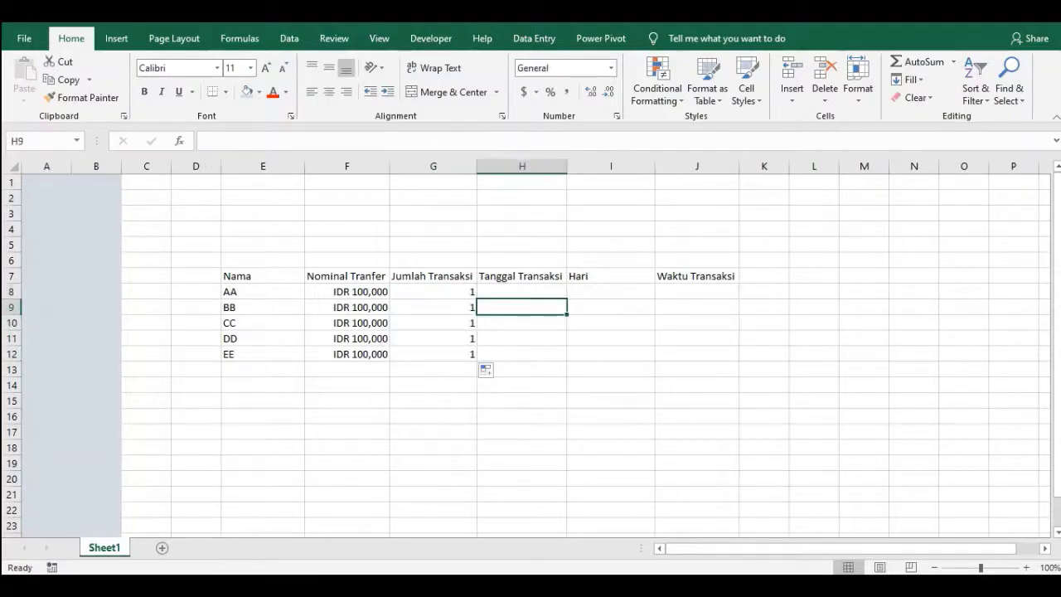
left_click(521, 292)
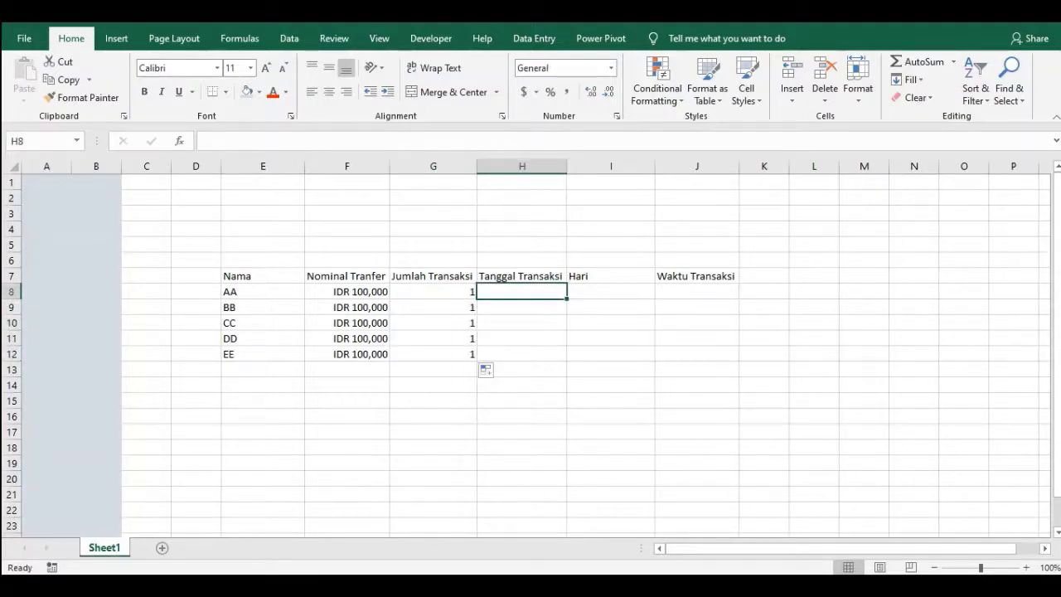
type("11/")
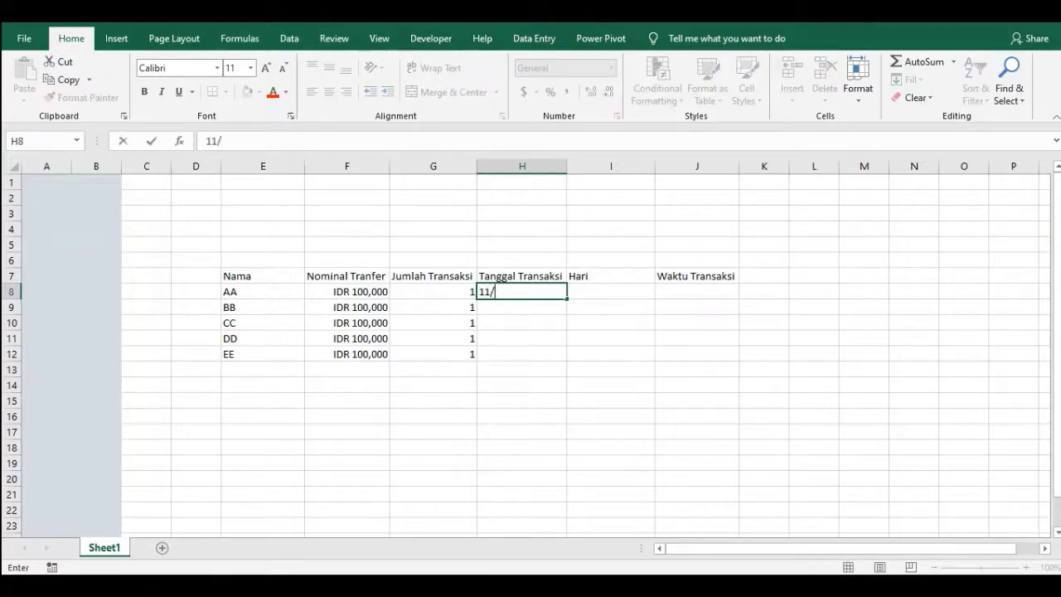
type("20/2020")
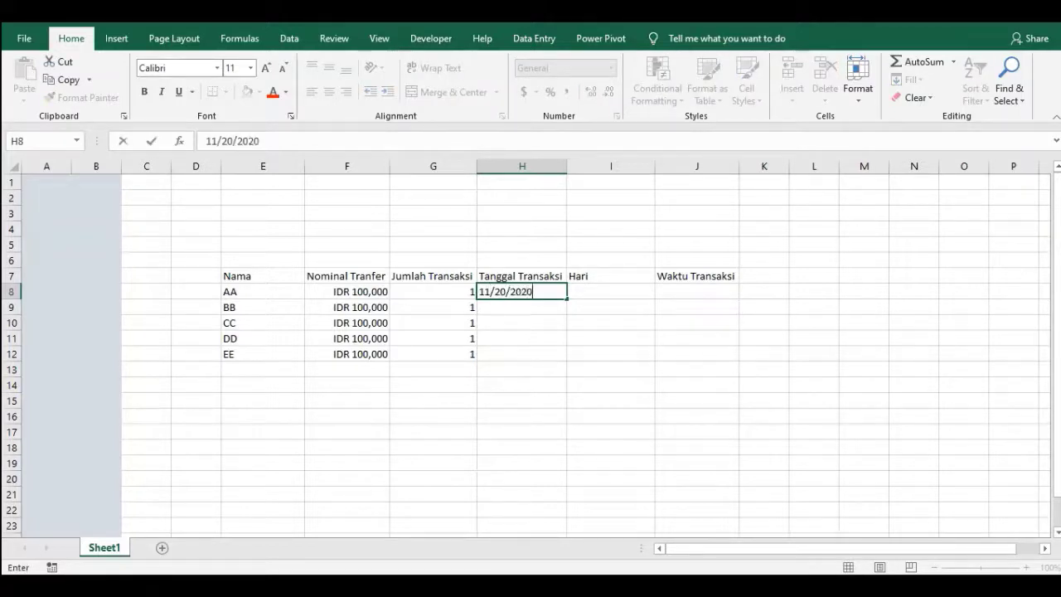
key("Return")
left_click(521, 292)
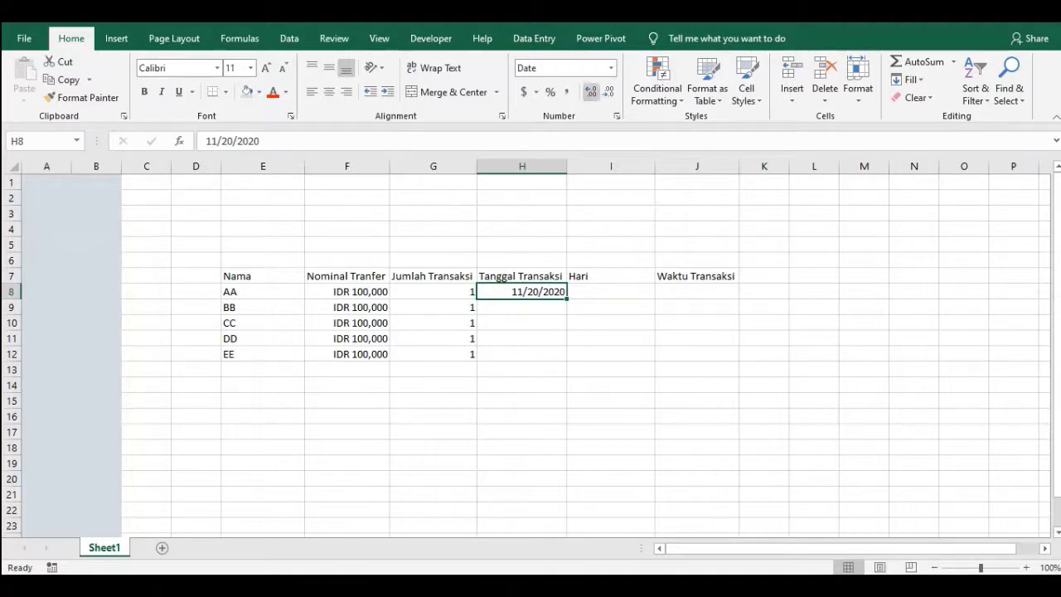
left_click(611, 68)
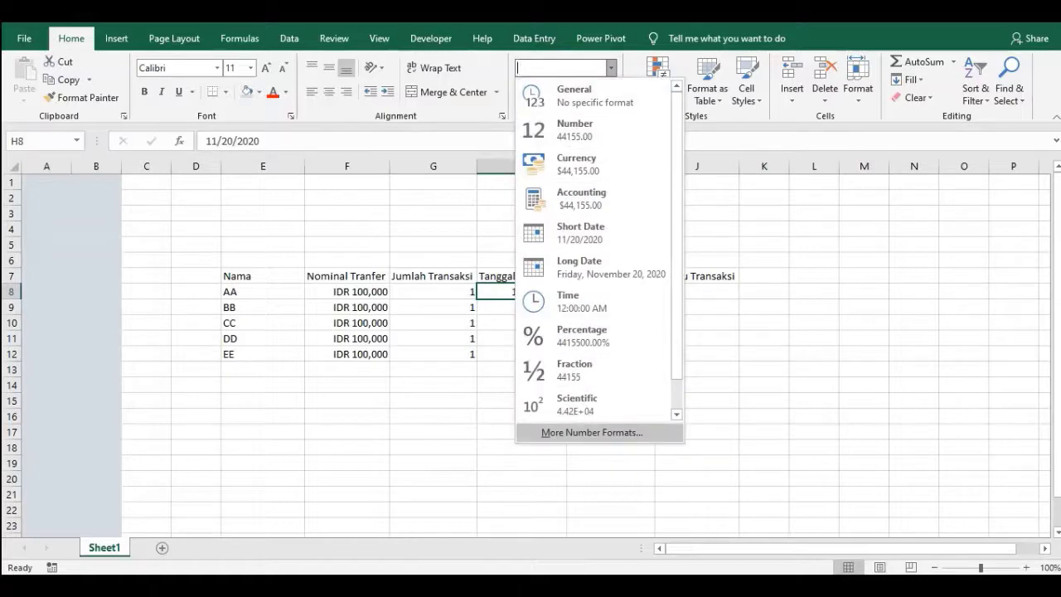
left_click(591, 432)
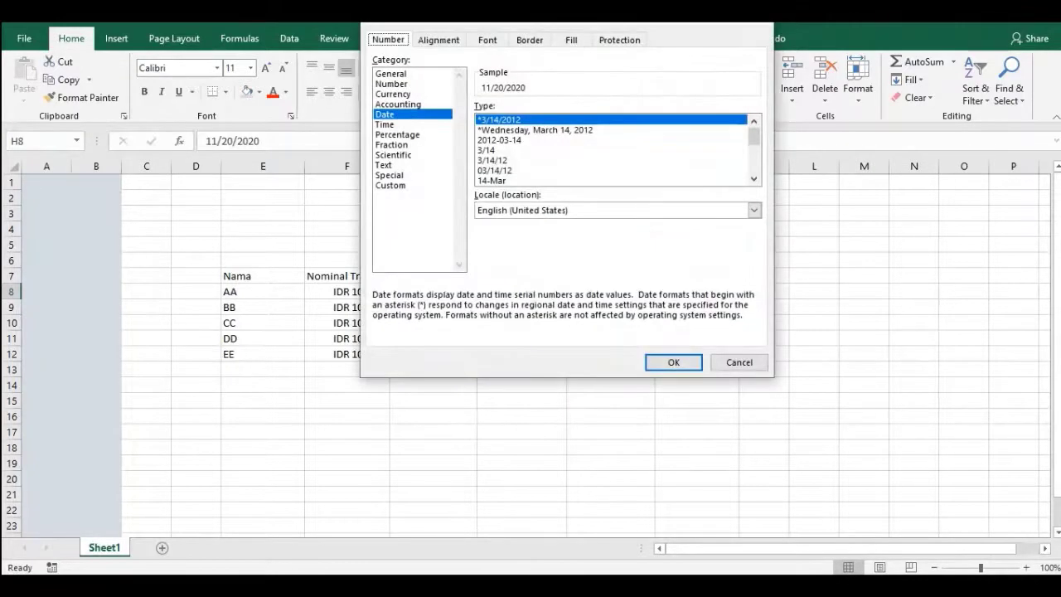
left_click(391, 186)
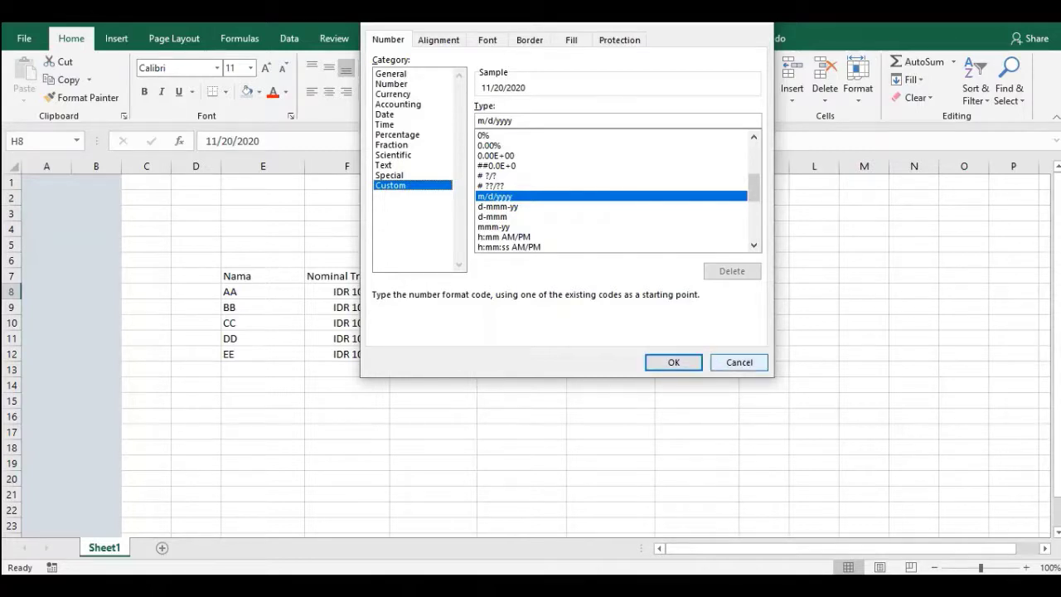
left_click(739, 362)
Fill the date in H8 down through H12 as a series of consecutive days.
left_click_drag(567, 298, 570, 362)
left_click(611, 323)
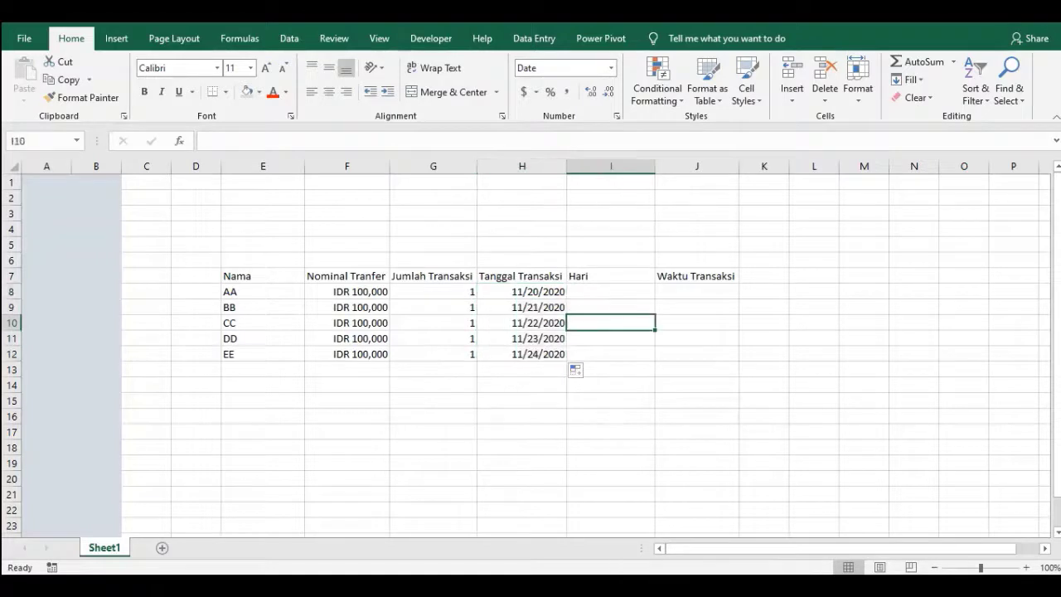
Enter the days Senin, Selasa, Rabu, Kamis and Jumat in I8 through I12 under Hari.
left_click(610, 292)
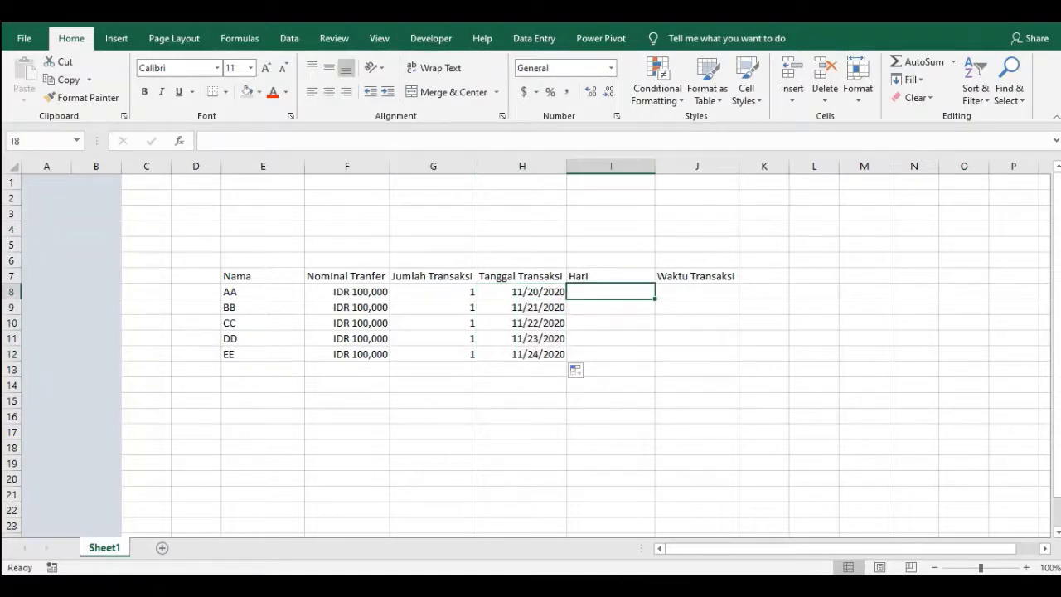
type("Senin")
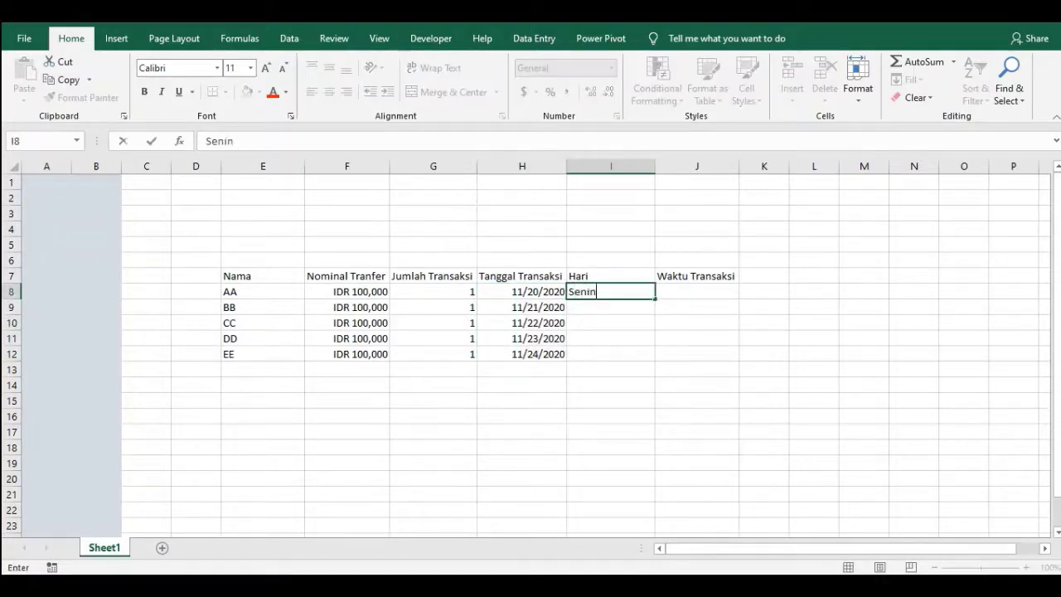
key("Return")
type("Selasa")
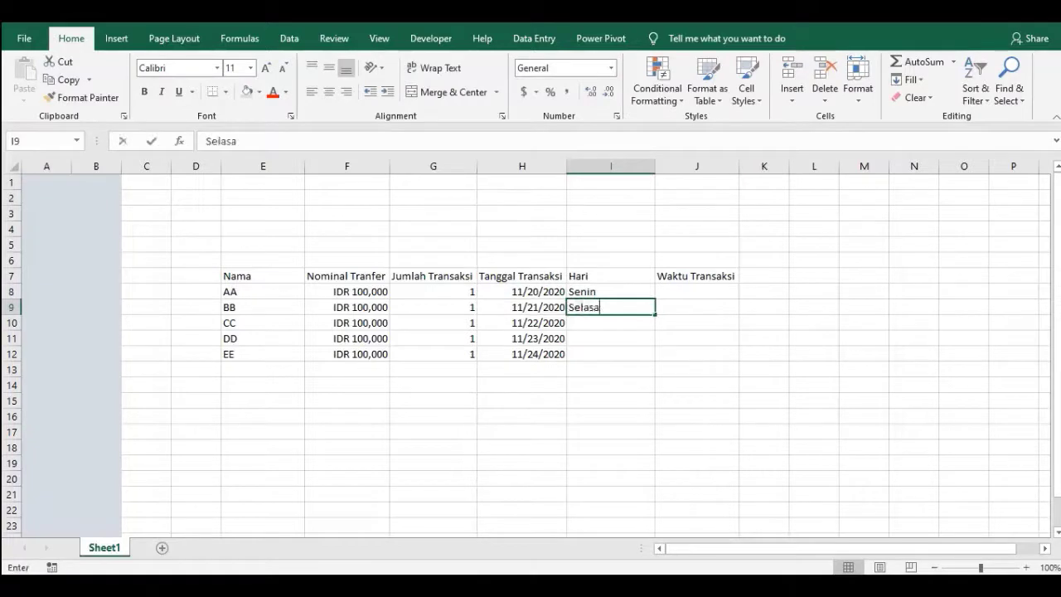
key("Return")
type("Rabu")
key("Return")
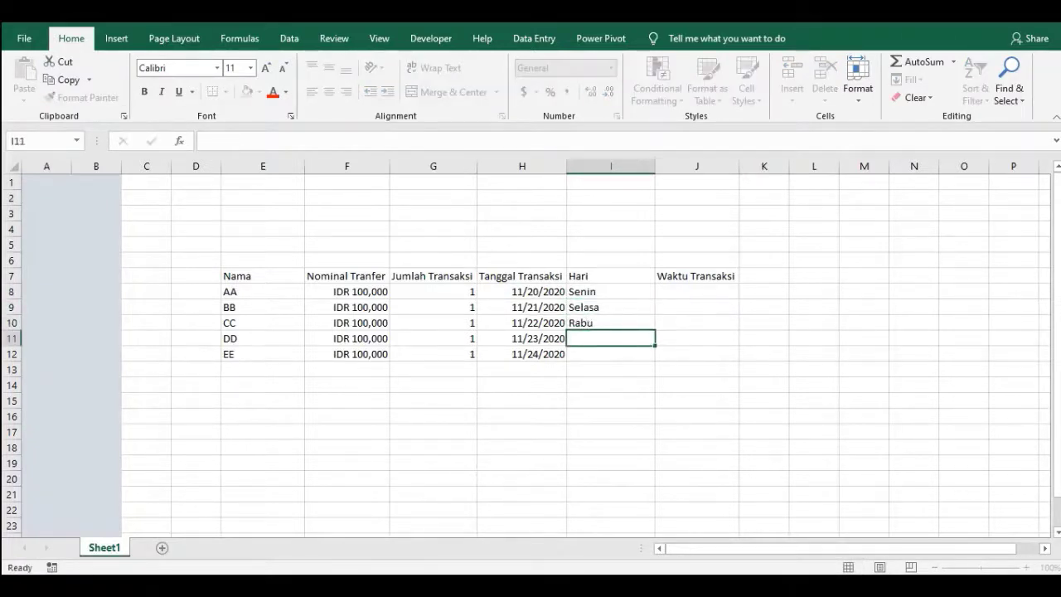
type("Kamis")
key("Return")
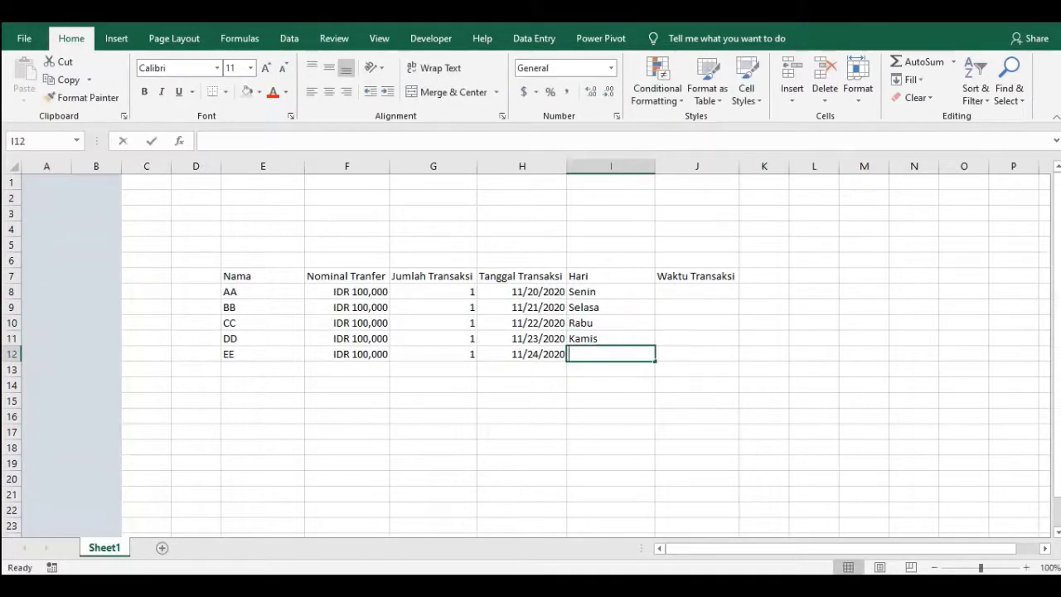
type("Jumat")
key("Return")
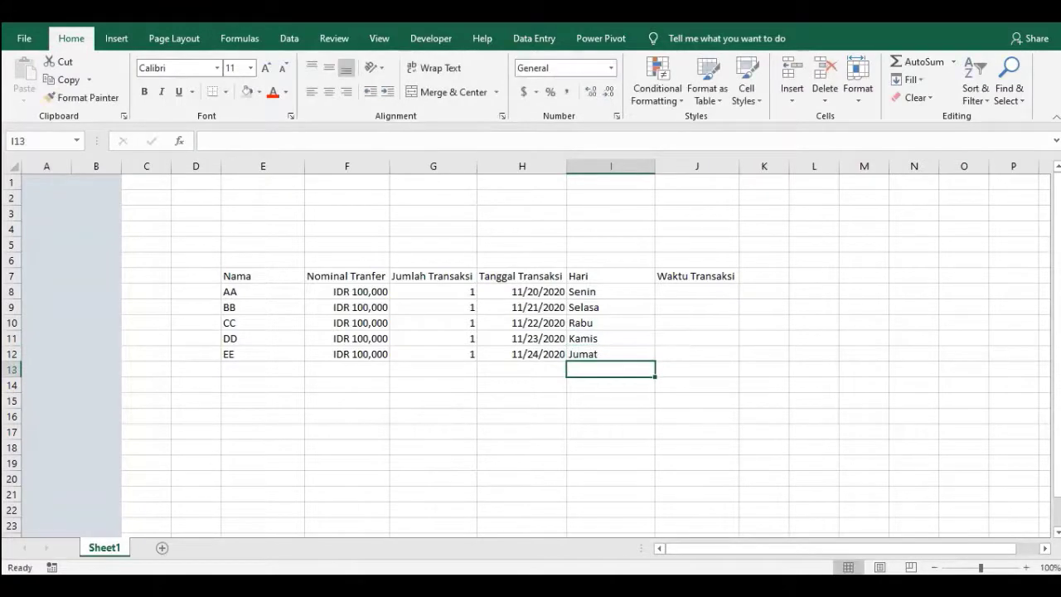
Enter the time 10:00 AM in J8 under Waktu Transaksi.
key("Right")
key("Up")
key("Up")
key("Up")
key("Up")
key("Up")
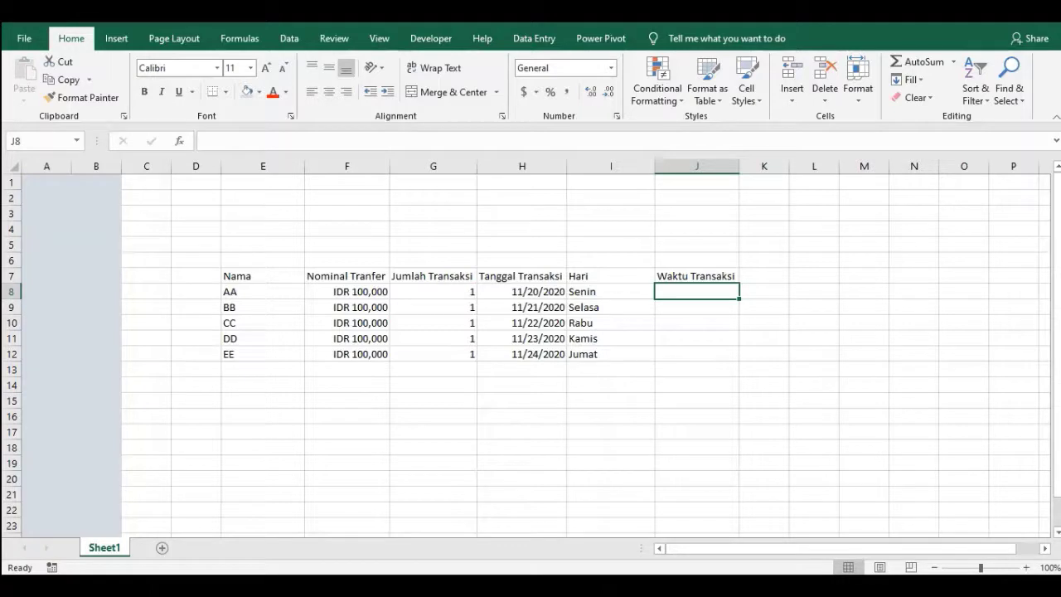
type("10:00")
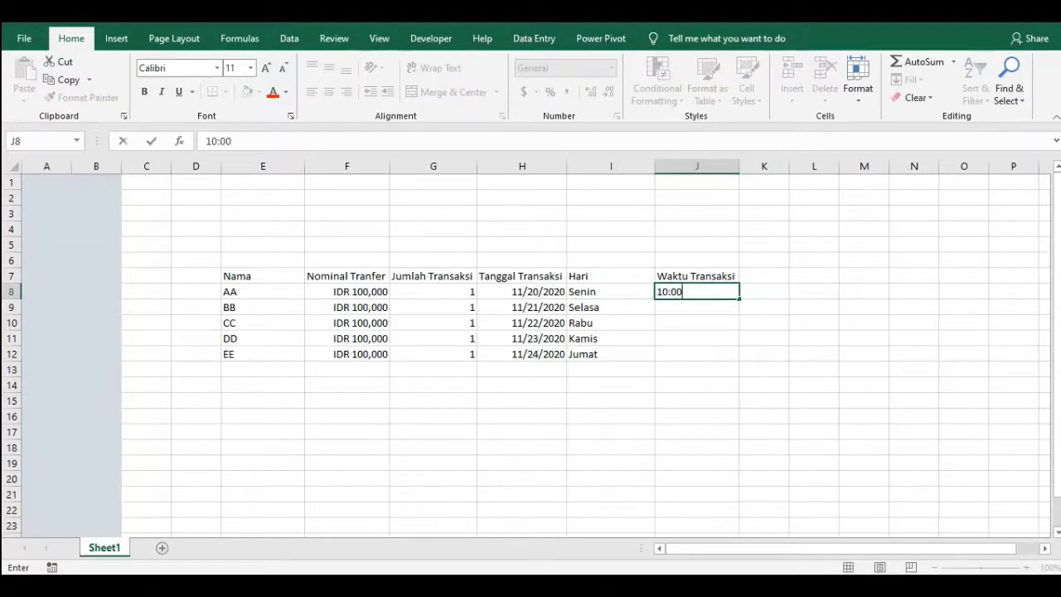
type(" AM")
key("Return")
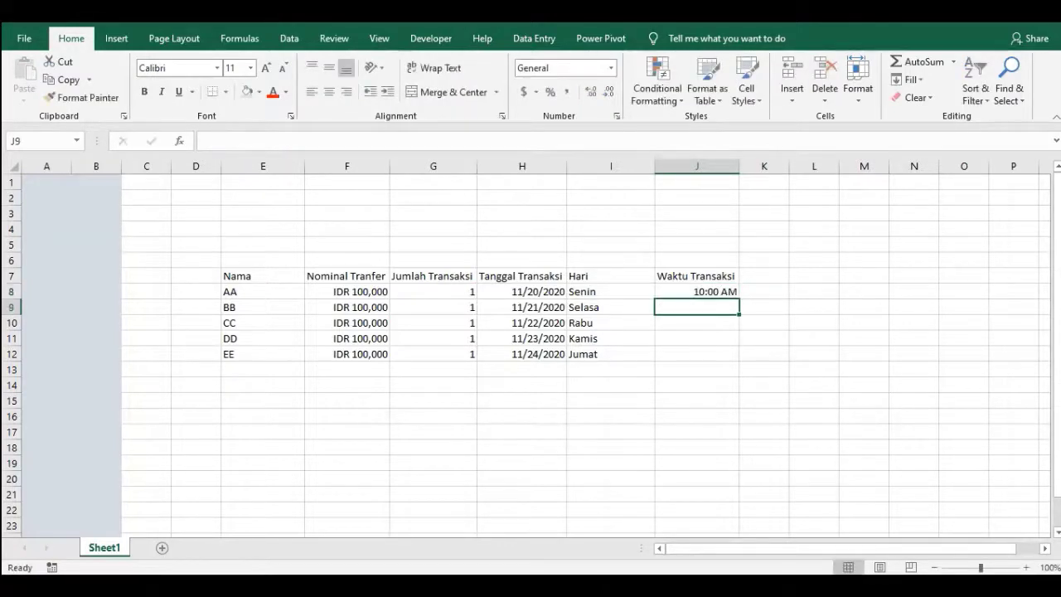
Format J8 with the 24-hour Time format 13:30.
left_click(697, 292)
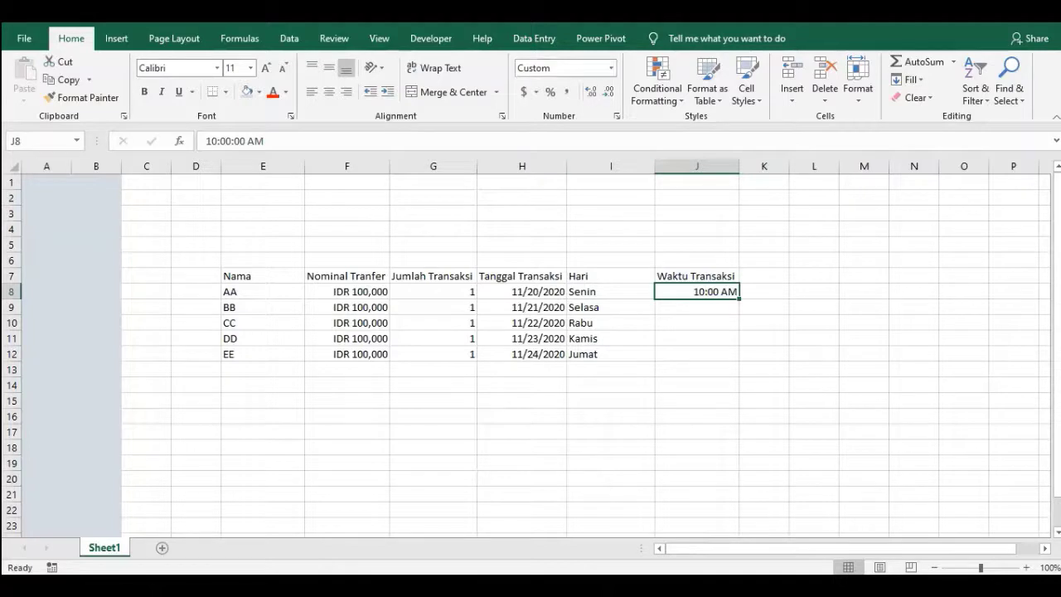
left_click(611, 68)
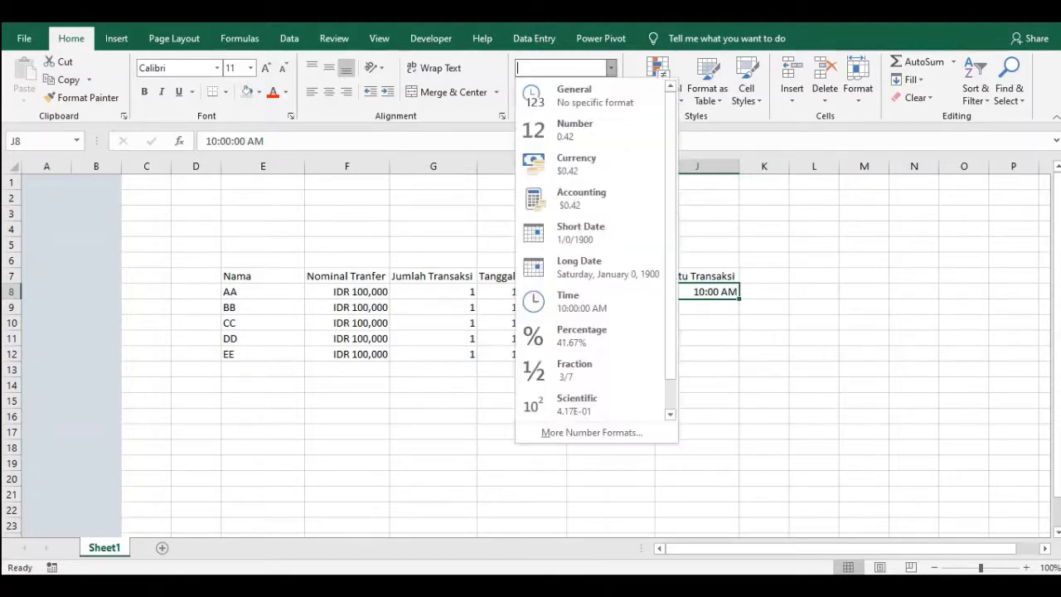
left_click(591, 431)
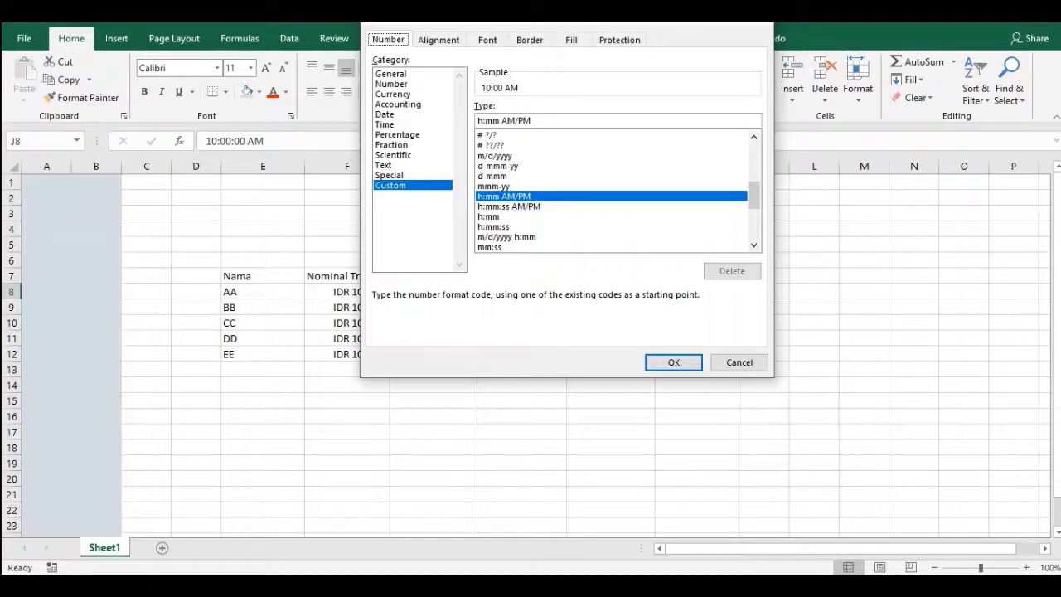
left_click(386, 124)
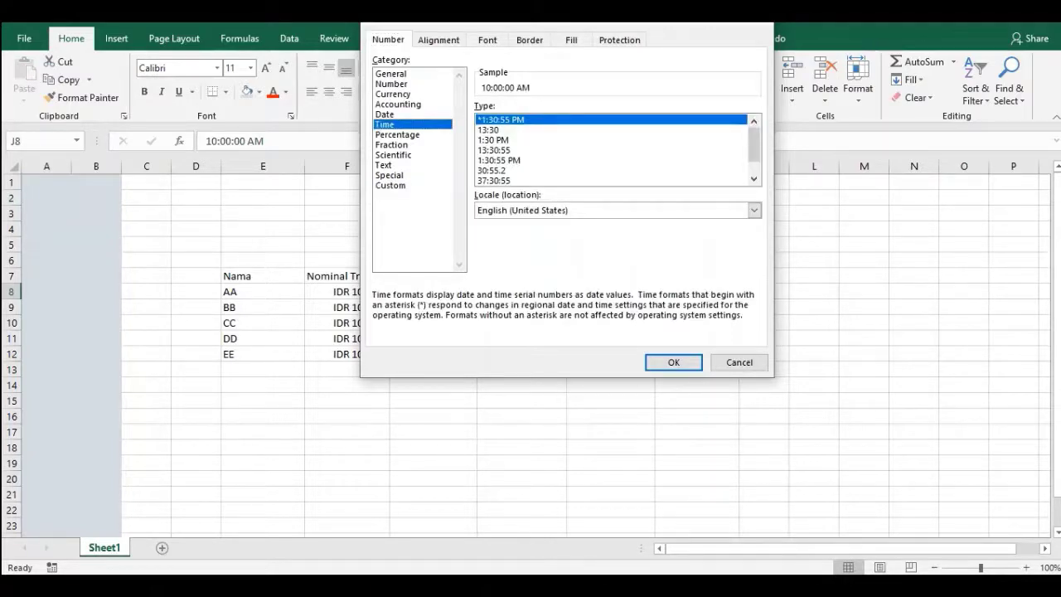
left_click(491, 130)
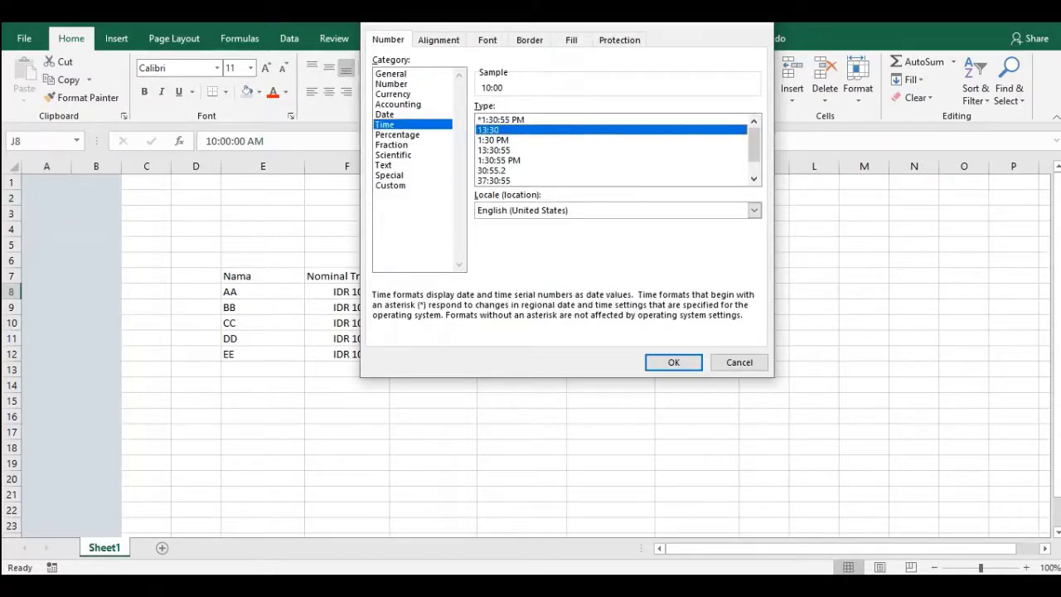
left_click(673, 362)
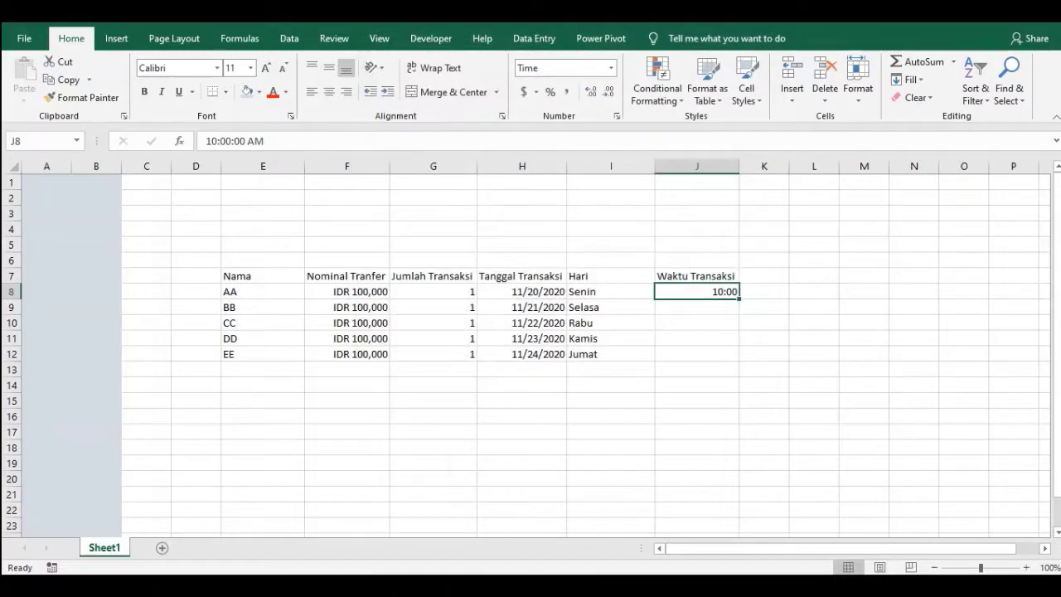
Fill the time in J8 down through J12 as an hourly series.
left_click_drag(739, 298, 740, 358)
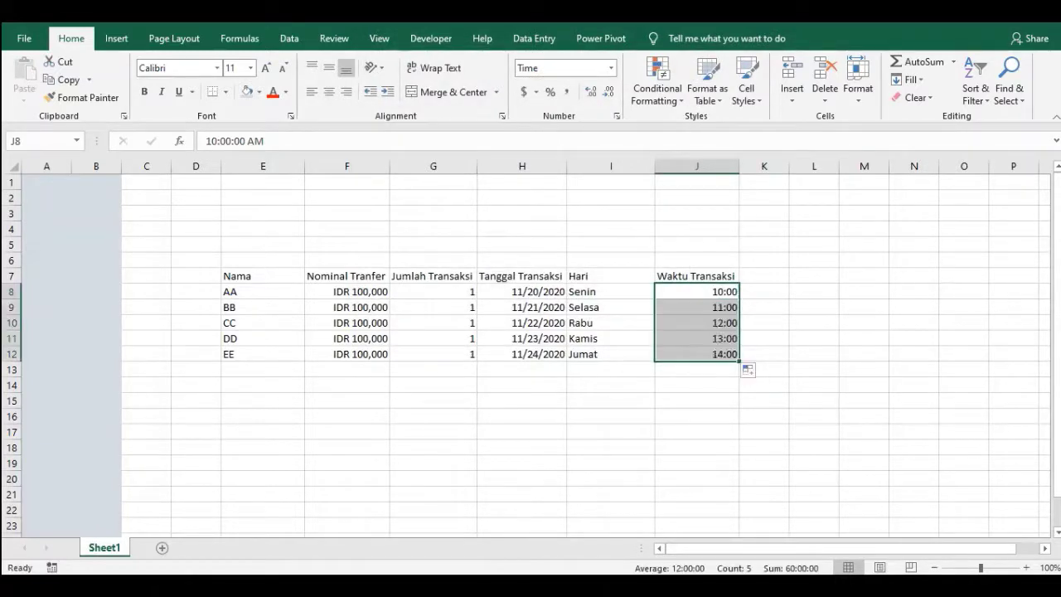
left_click(814, 323)
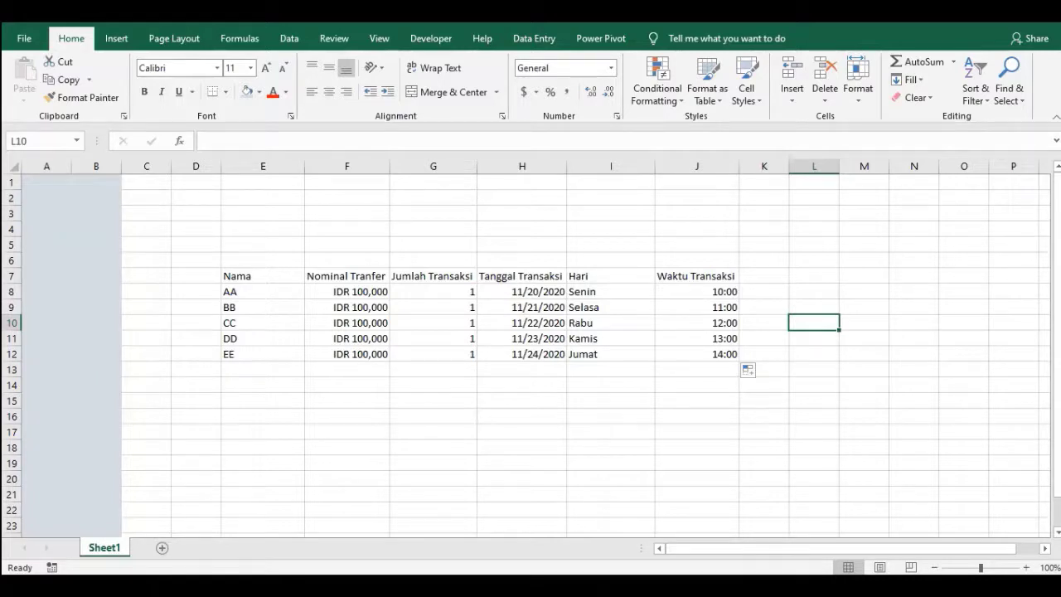
left_click(697, 339)
left_click(697, 353)
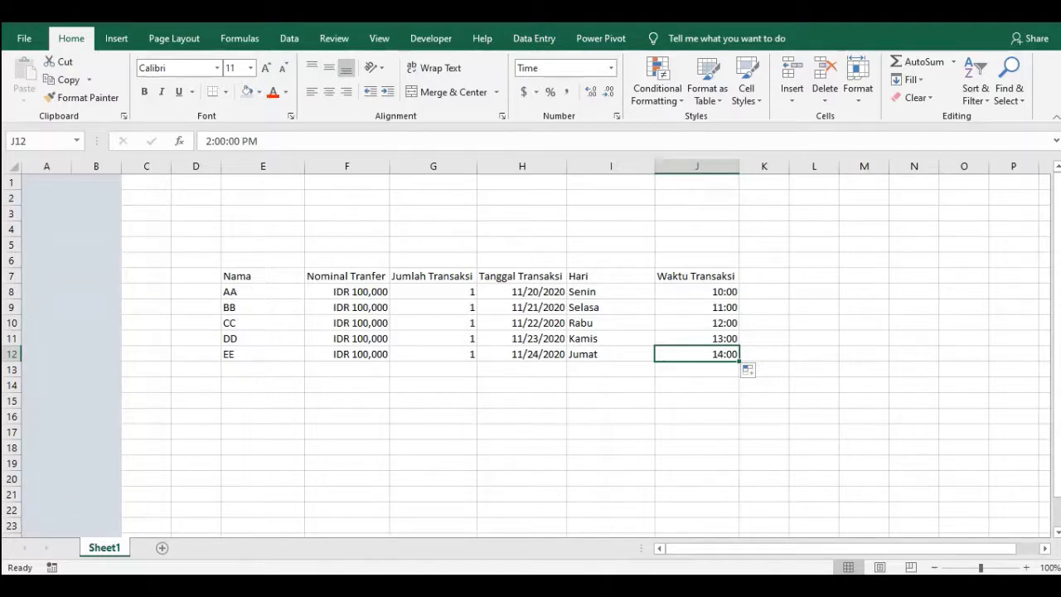
Apply outline and inside borders to the whole table in E7:J12.
left_click_drag(236, 276, 697, 354)
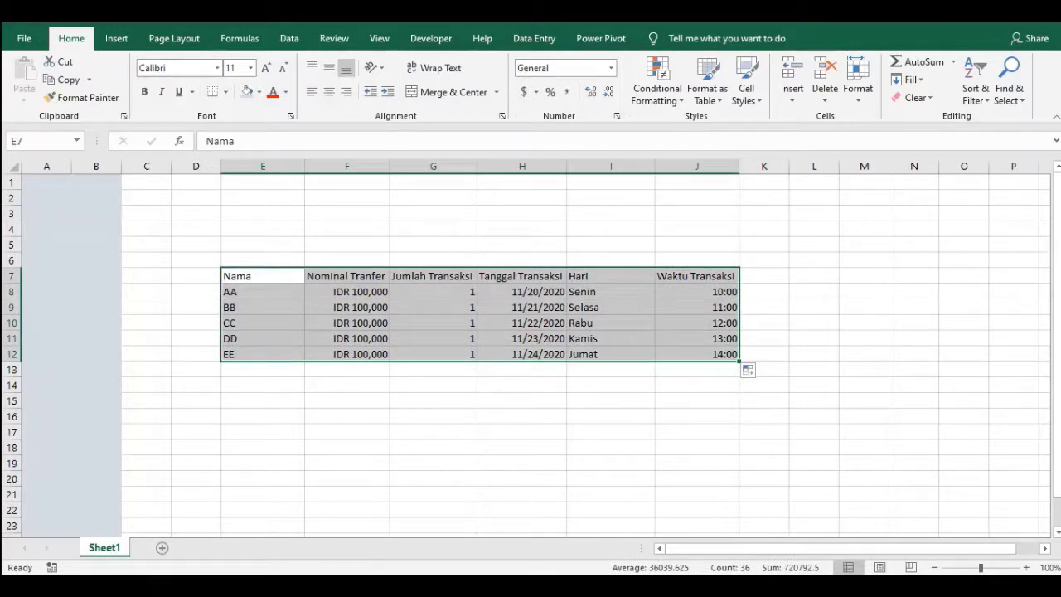
right_click(448, 221)
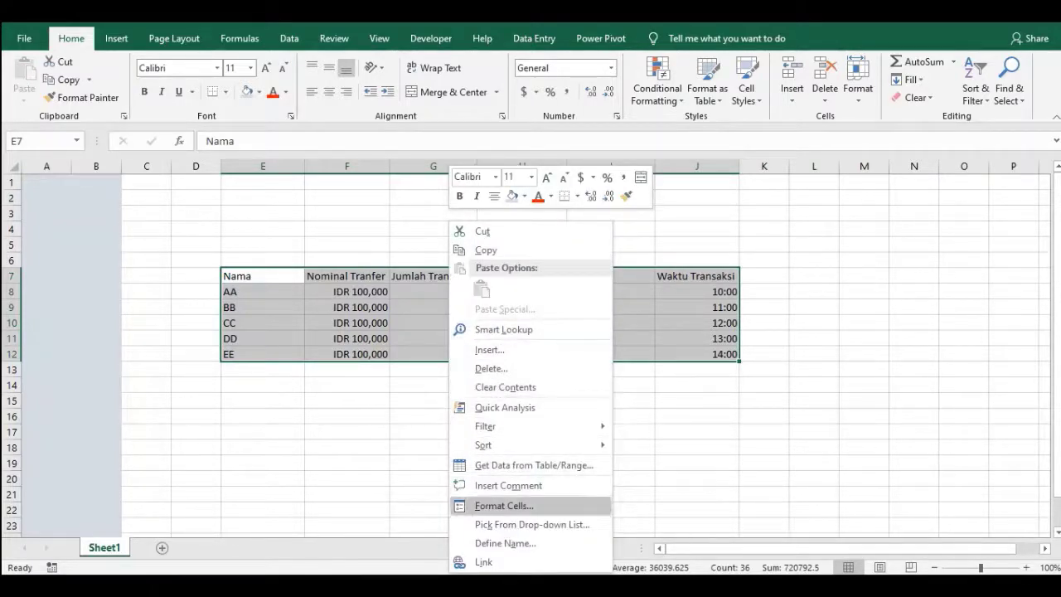
left_click(504, 505)
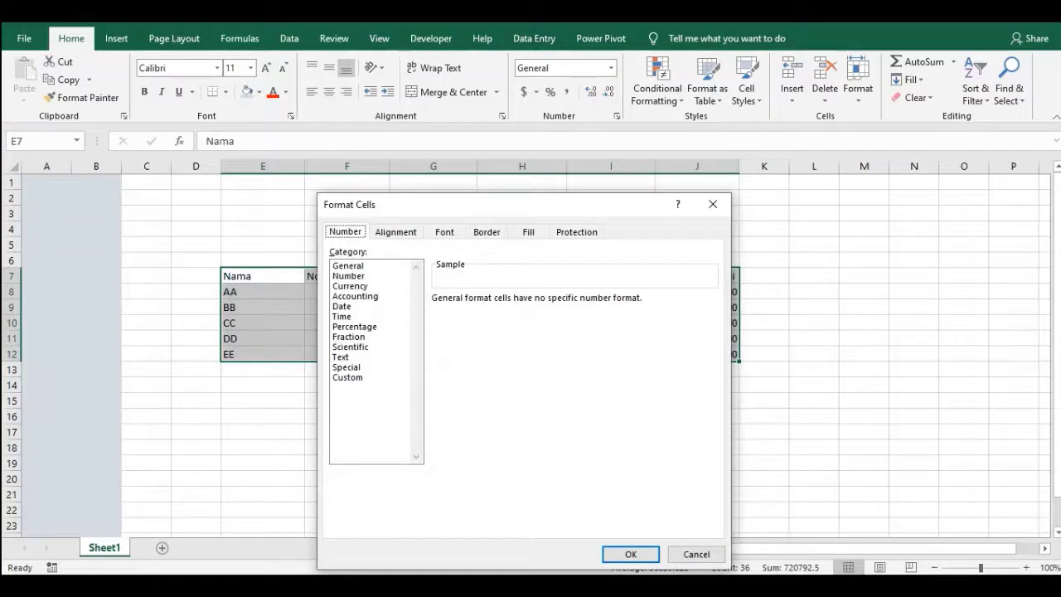
left_click(488, 232)
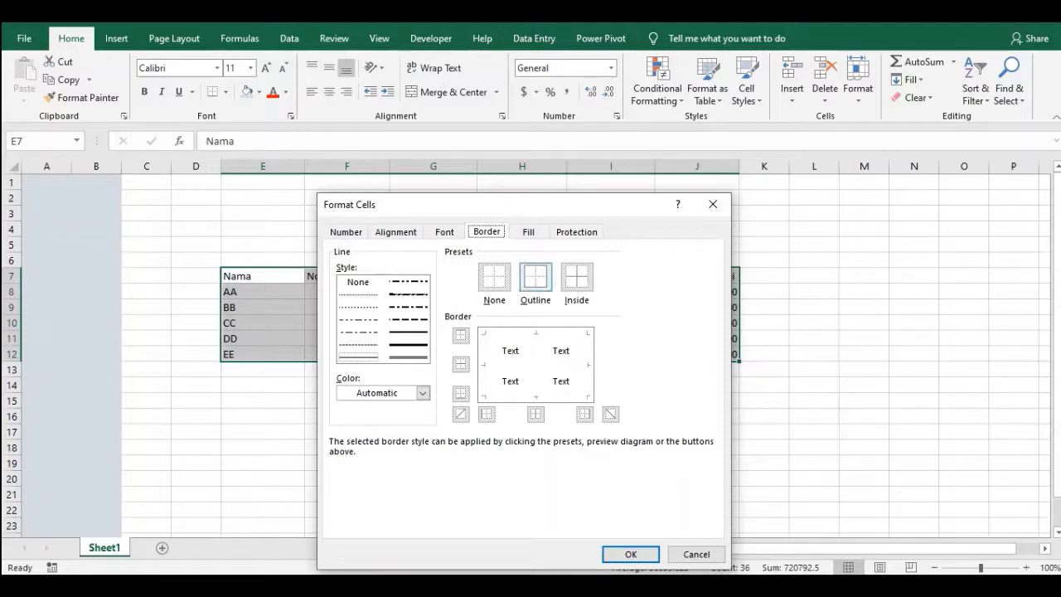
left_click(535, 277)
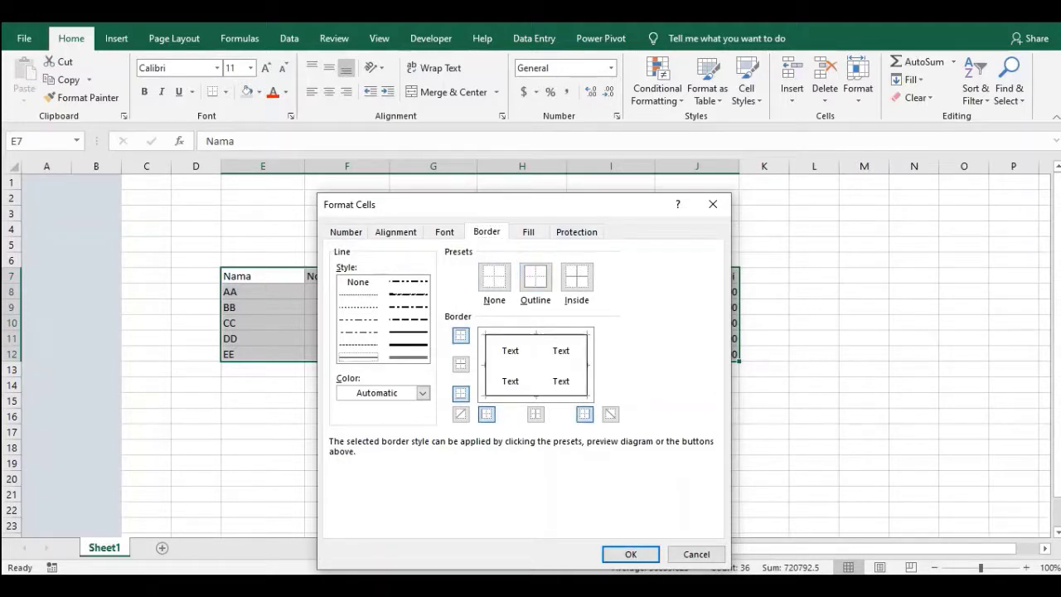
left_click_drag(431, 204, 880, 195)
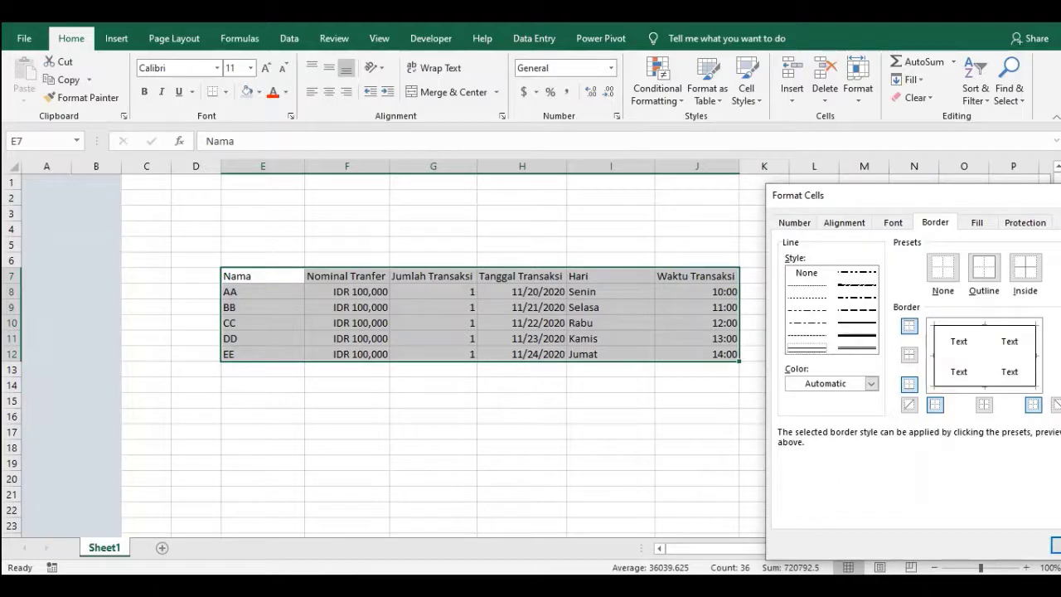
left_click_drag(920, 196, 531, 177)
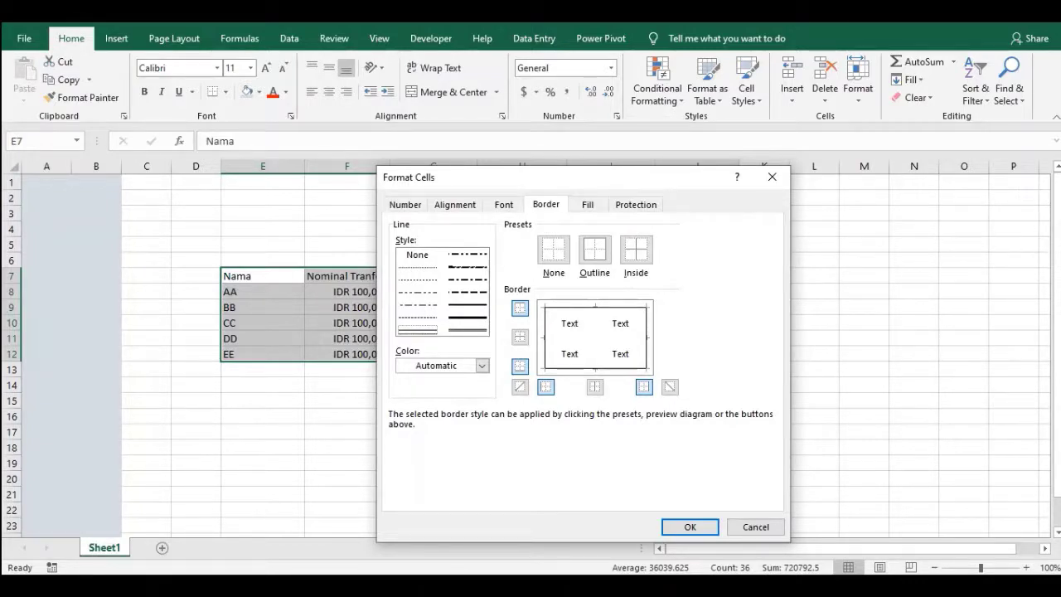
left_click(635, 249)
left_click(690, 528)
left_click(611, 478)
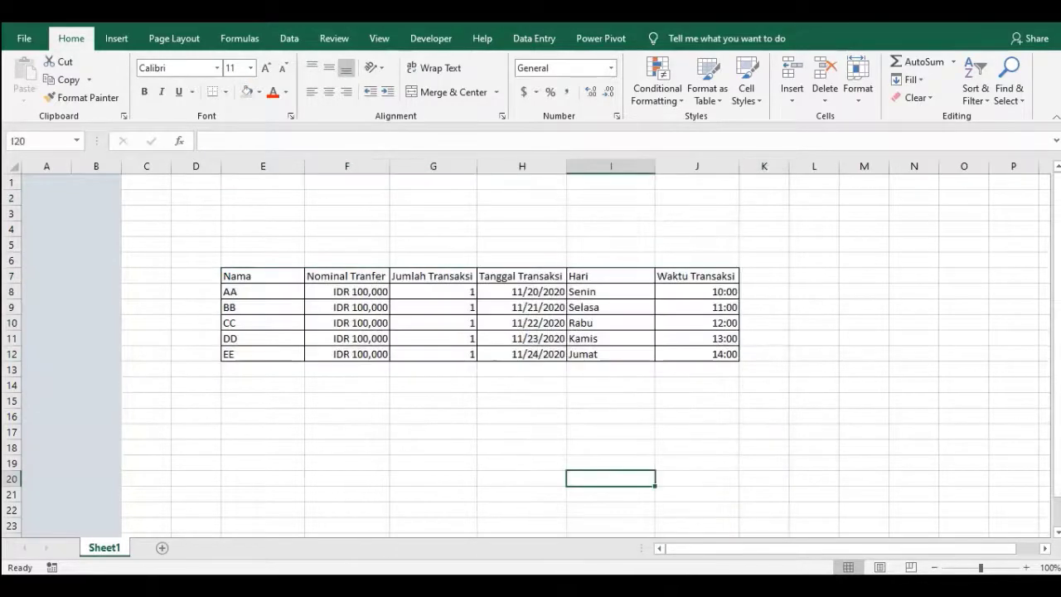
Center the contents of the table E7:J12 horizontally.
left_click_drag(262, 276, 697, 354)
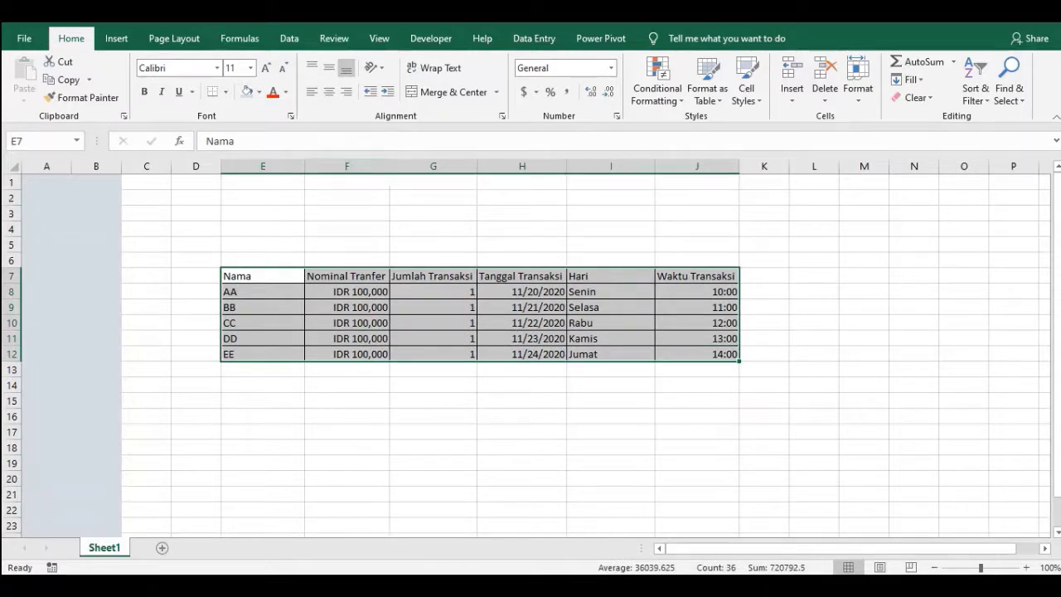
left_click(329, 92)
left_click(521, 400)
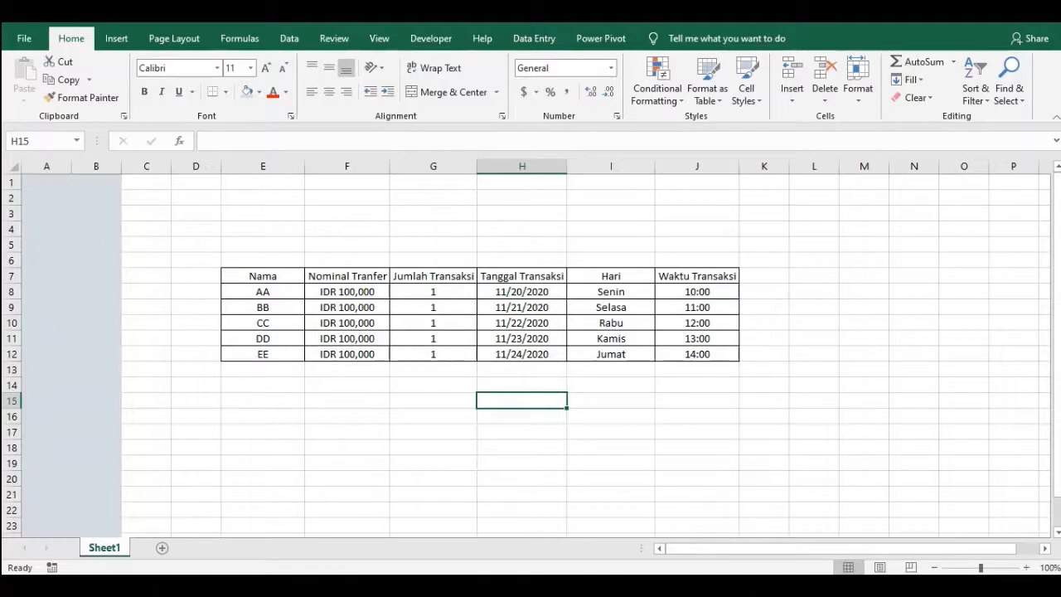
Widen the shaded columns A and B to make room for labels.
left_click_drag(72, 166, 200, 165)
left_click(67, 244)
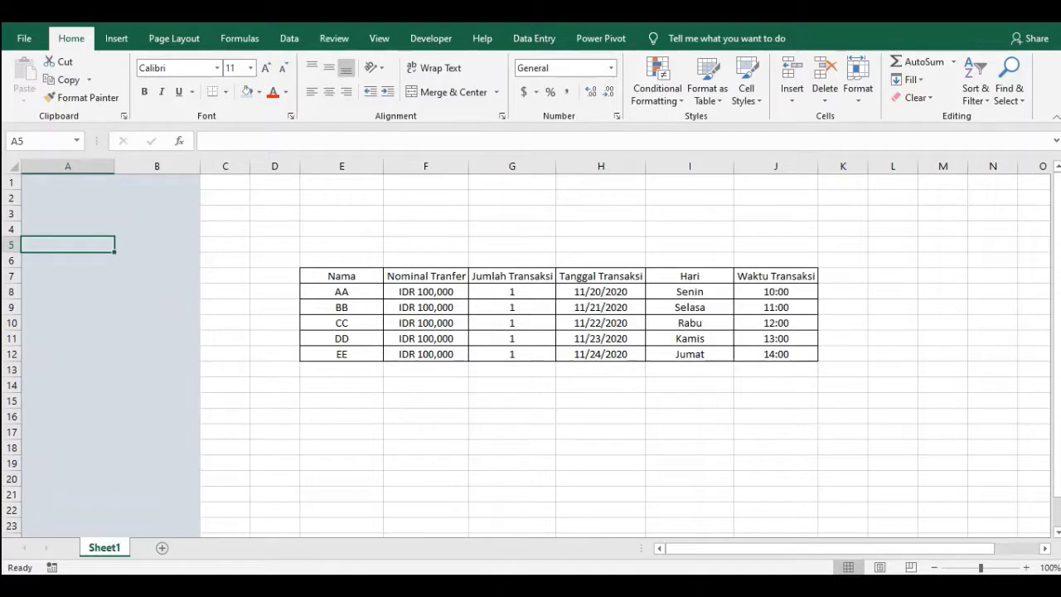
Enter the labels Ubah Tanggal in A3 and 1 Jam in A4.
left_click(67, 214)
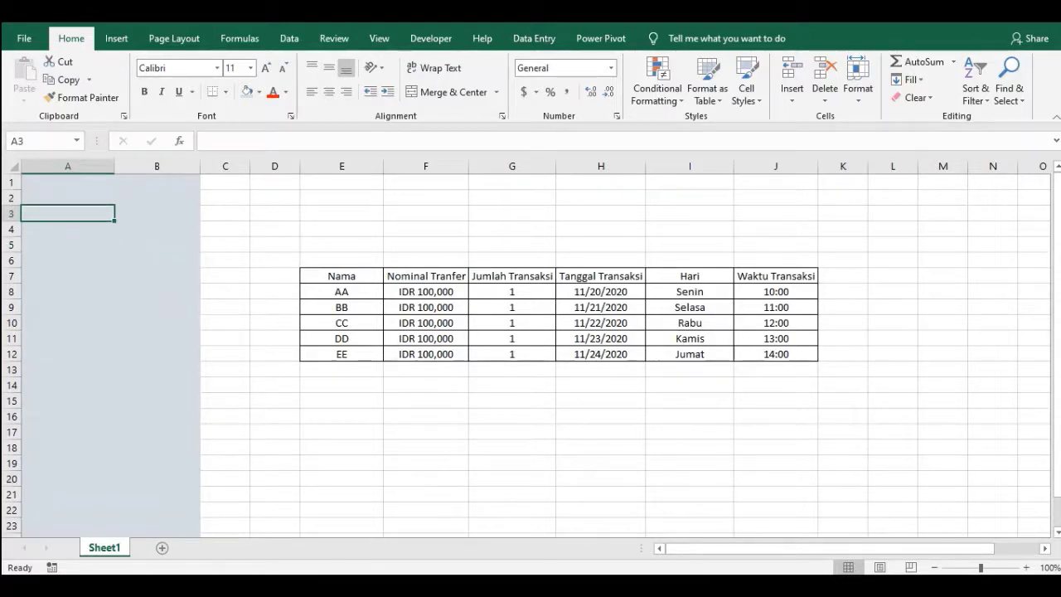
type("R")
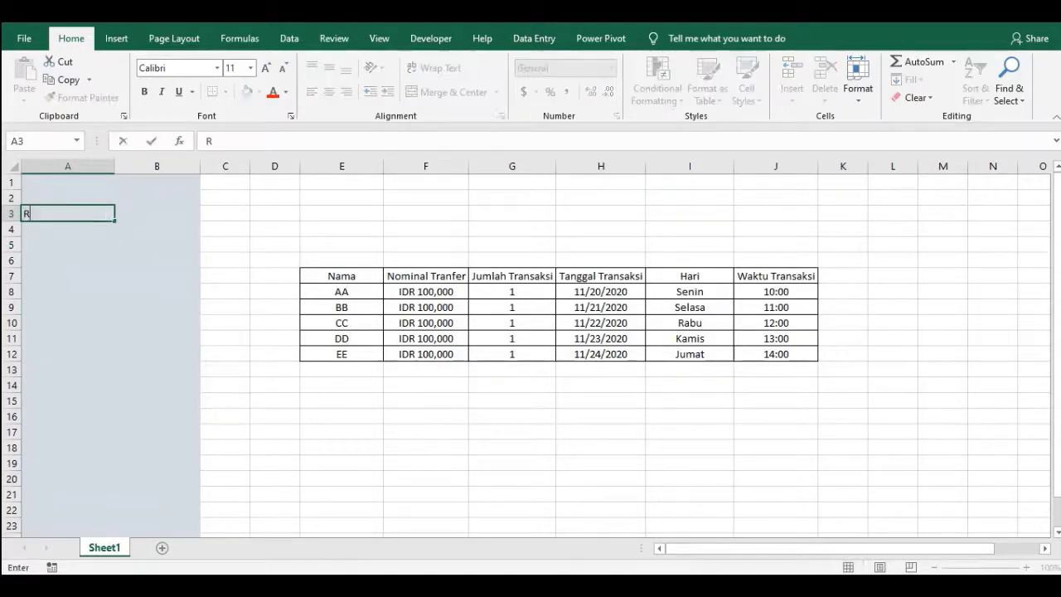
type("ubah Tanggal")
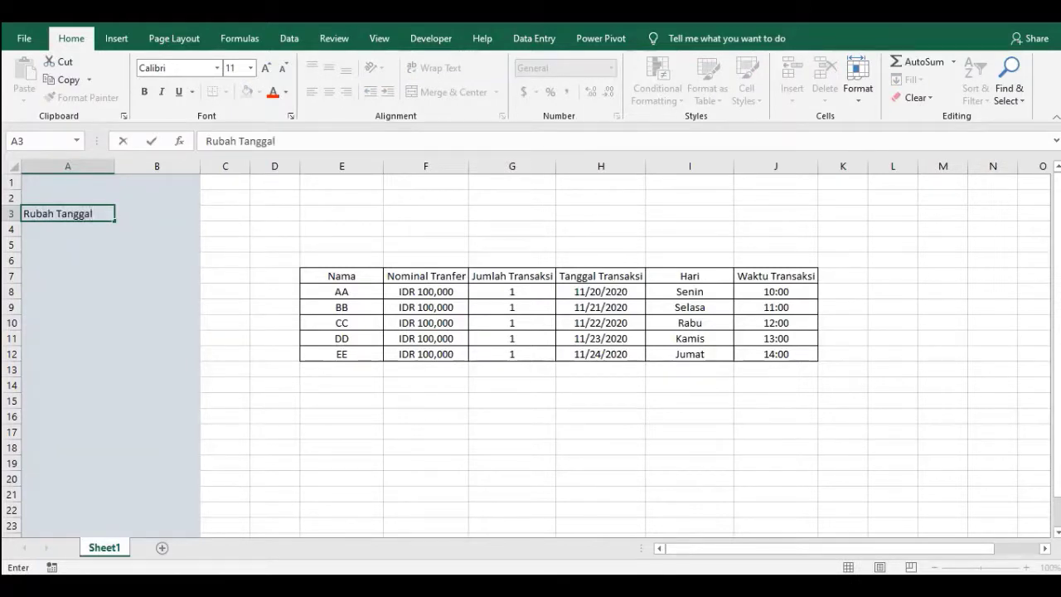
left_click(219, 141)
key("BackSpace")
key("BackSpace")
type("U")
key("Return")
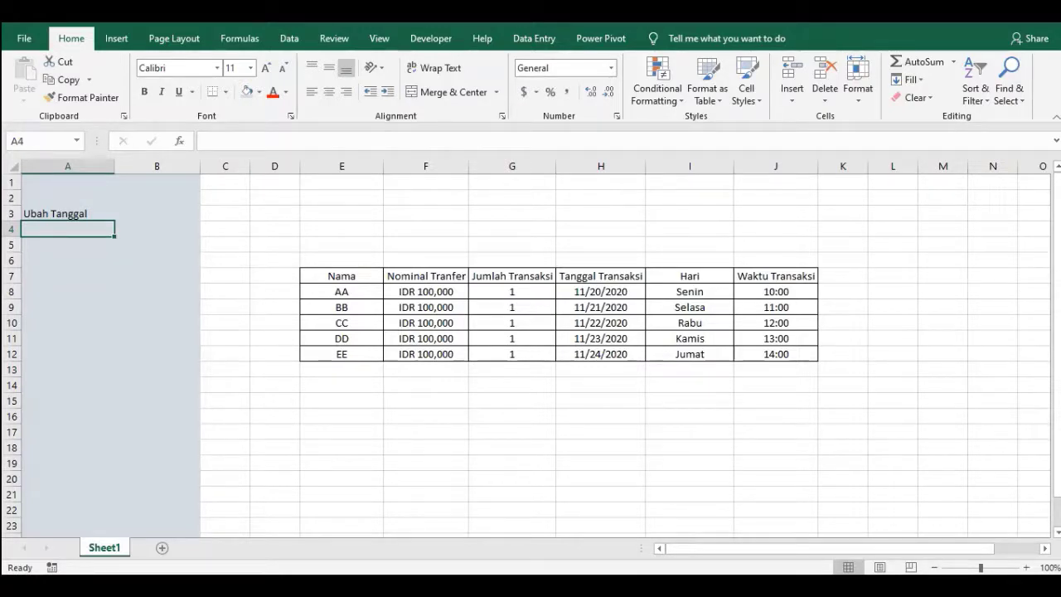
type("1 Jam")
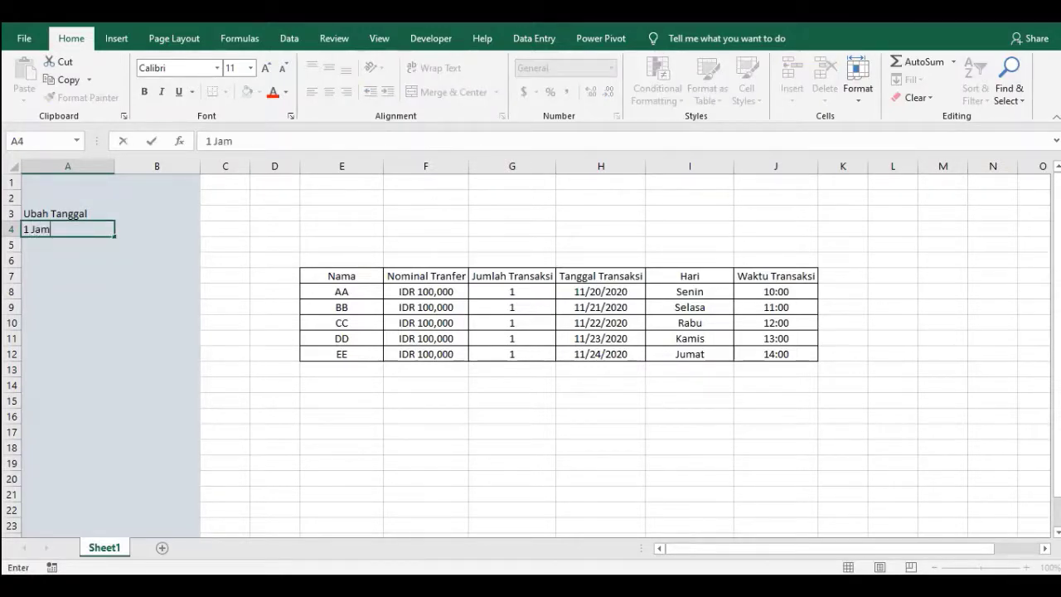
key("Return")
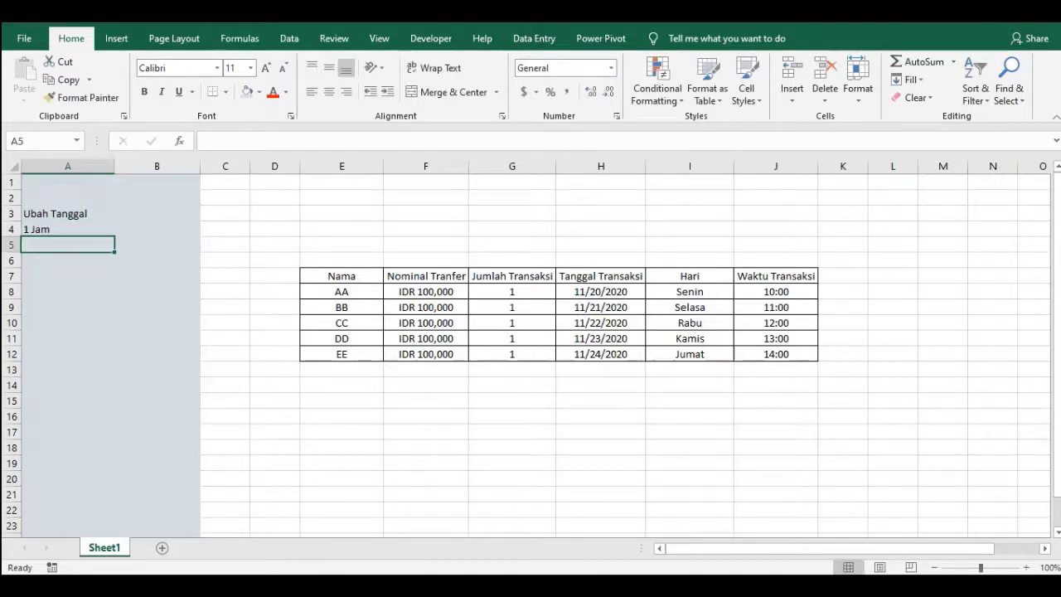
Enter the labels Ubah Angka in A5 and Ubah Nominal in A6.
type("Ubah Angk")
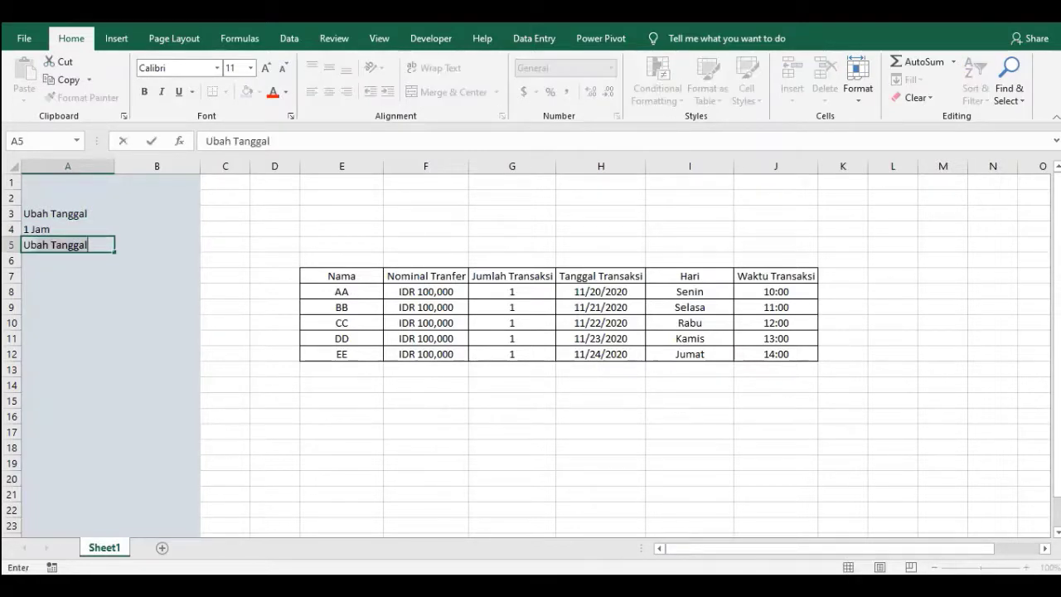
type("a")
key("Return")
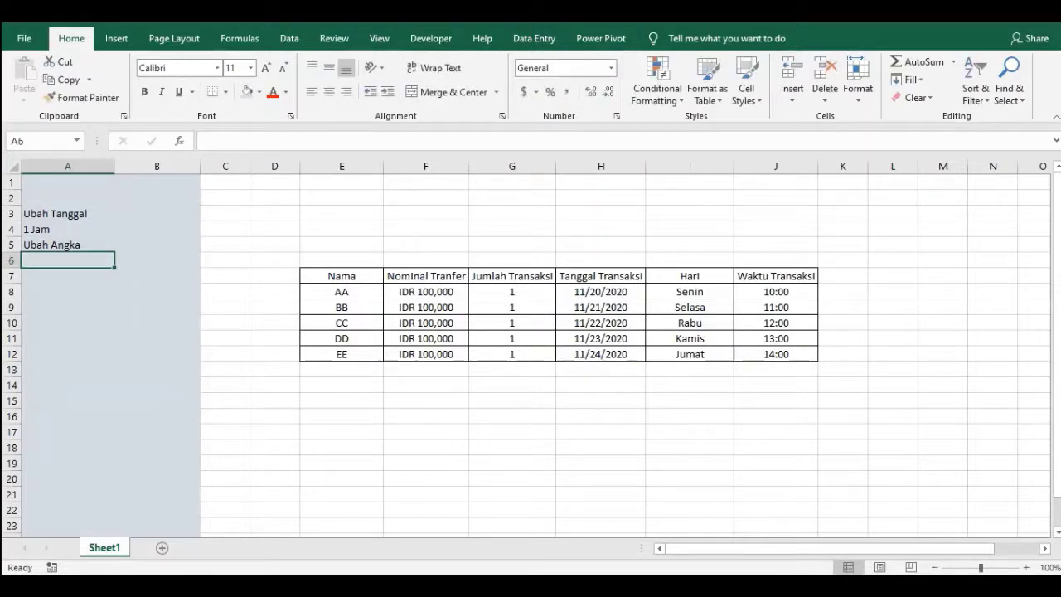
type("Ubah ")
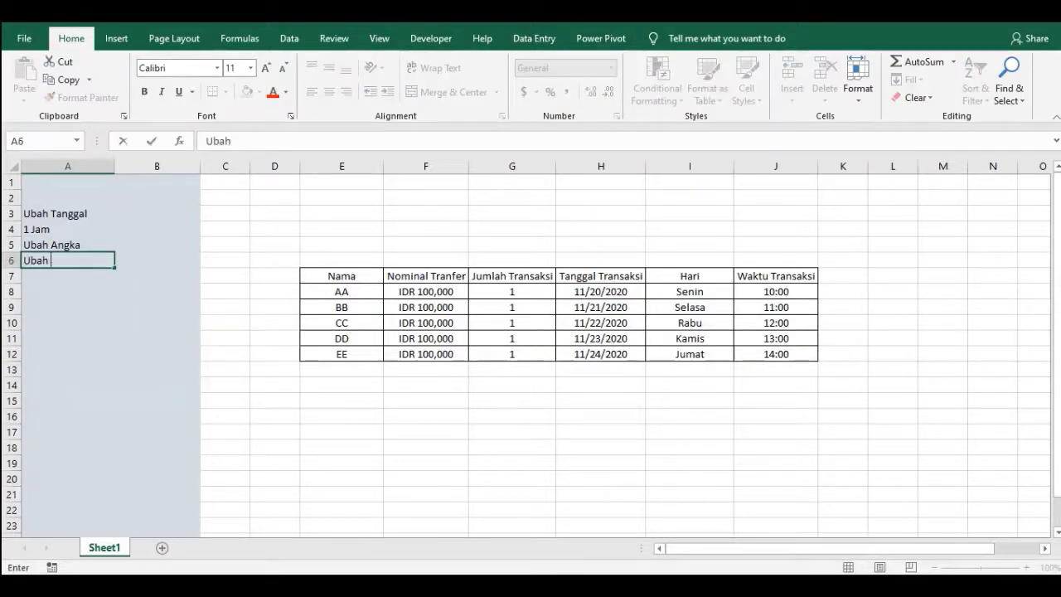
type("Nominal")
key("Return")
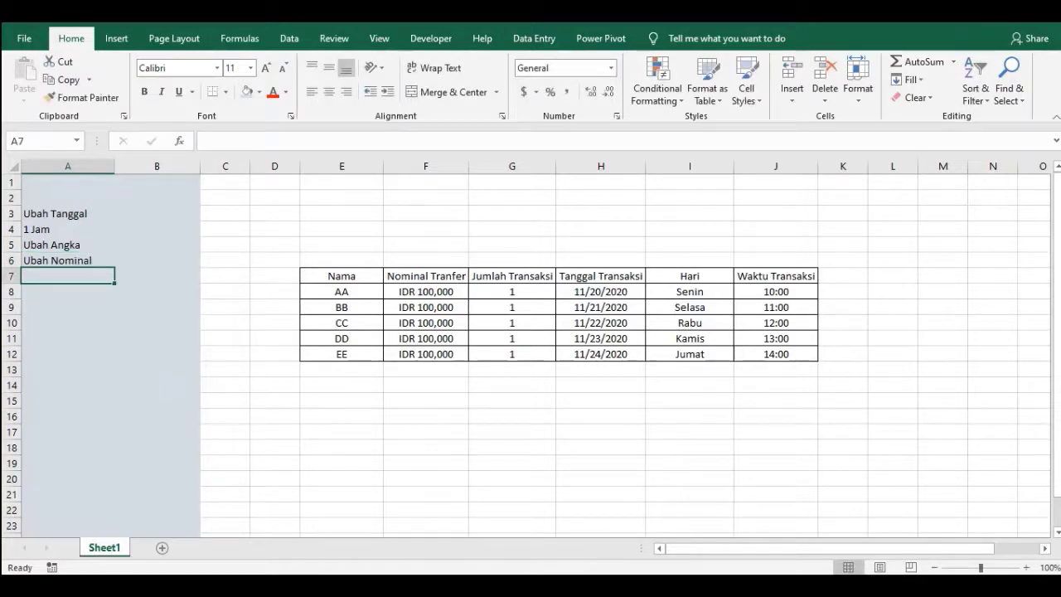
Enter the label Type yang dipilih in A7.
type("T")
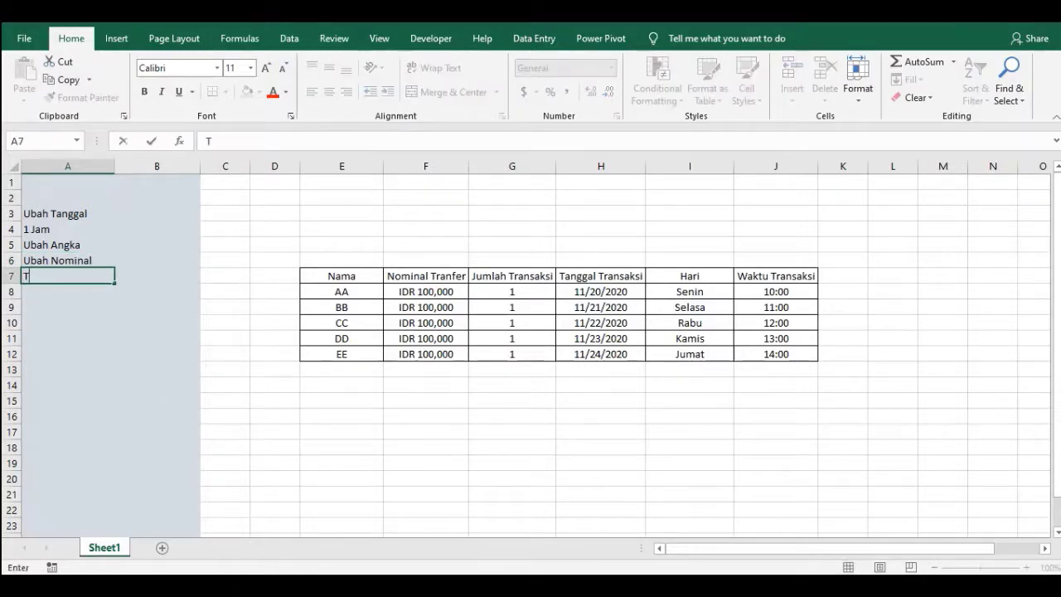
type("ype yang")
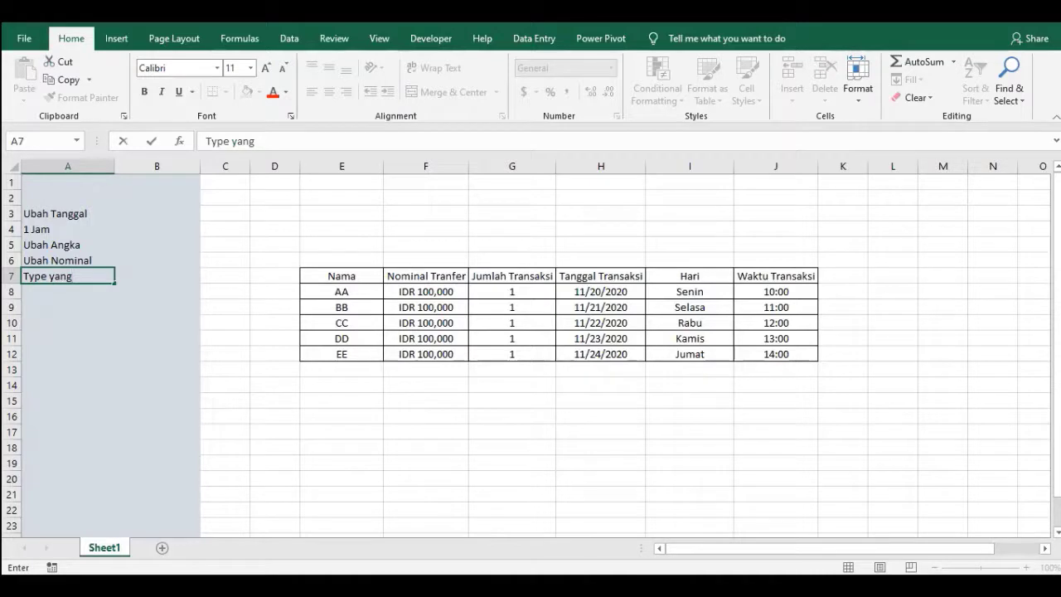
type(" dipilij")
key("Return")
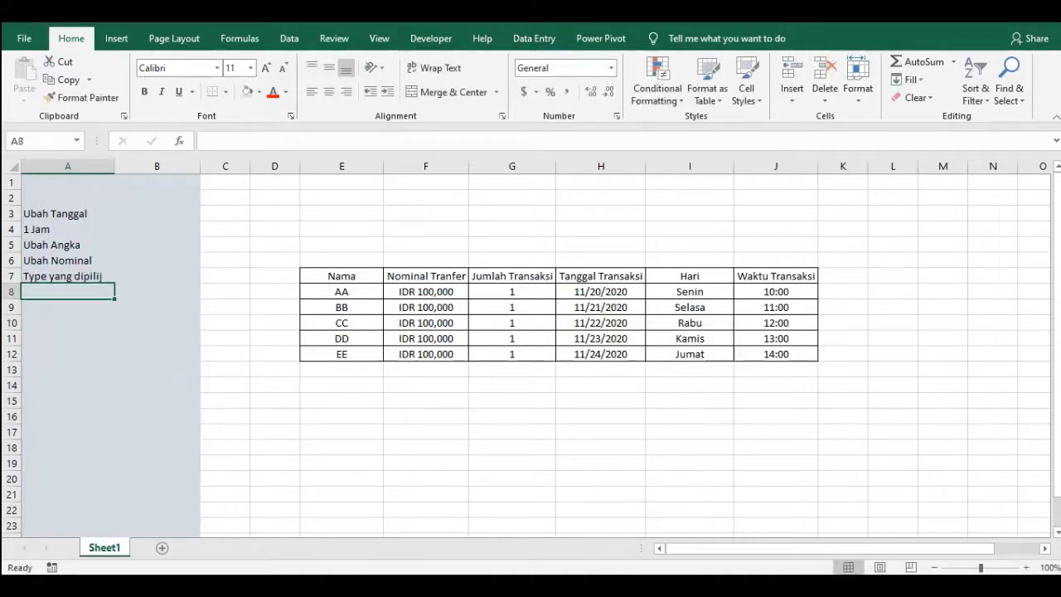
left_click(68, 276)
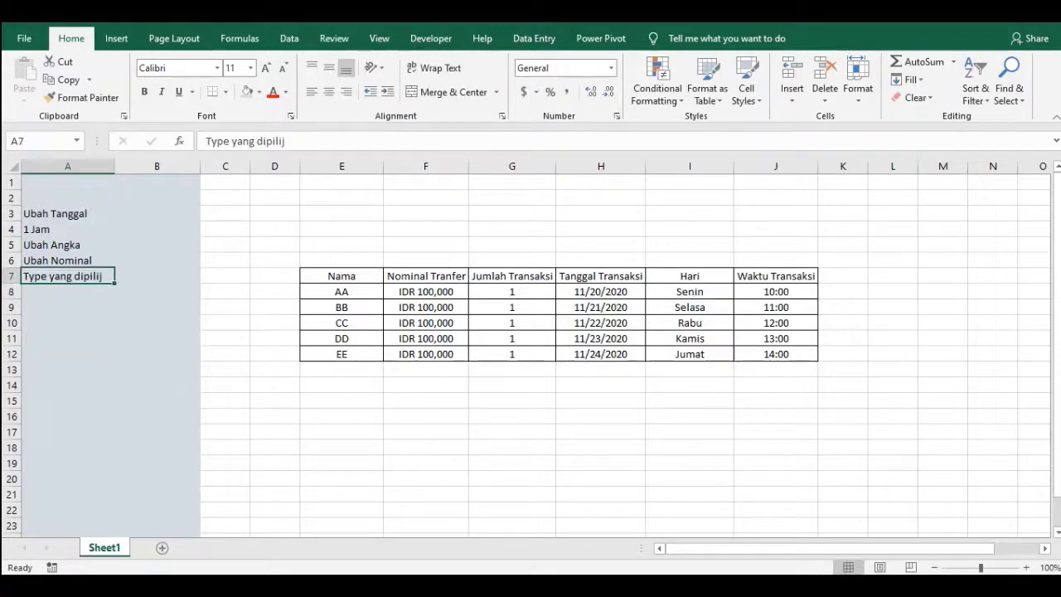
key("F2")
key("BackSpace")
type("h")
key("Return")
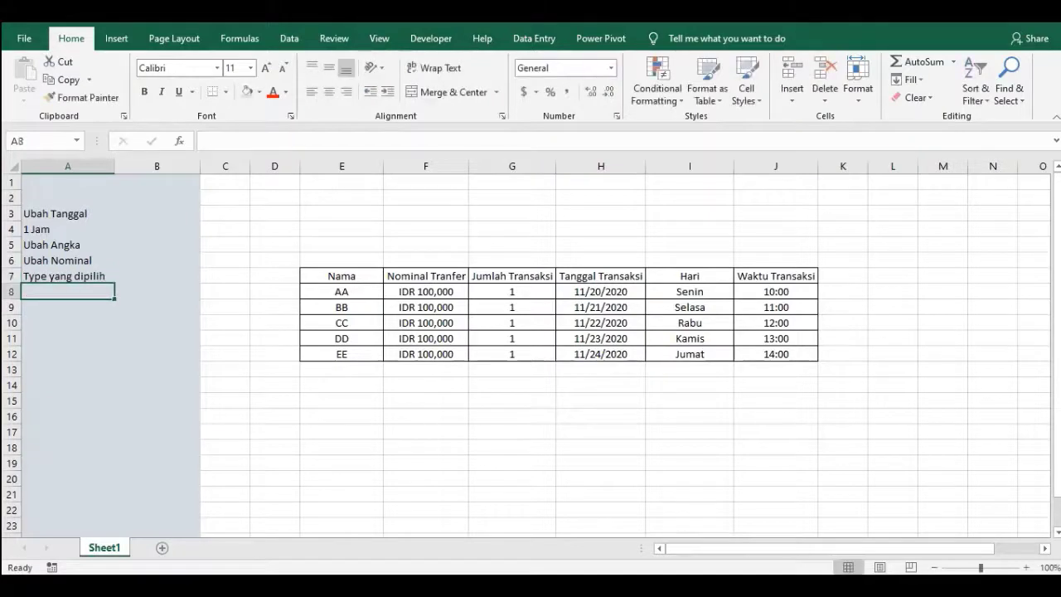
Apply outline and inside borders to the label block A3:B7.
key("Up")
key("Up")
key("Up")
key("Up")
key("Up")
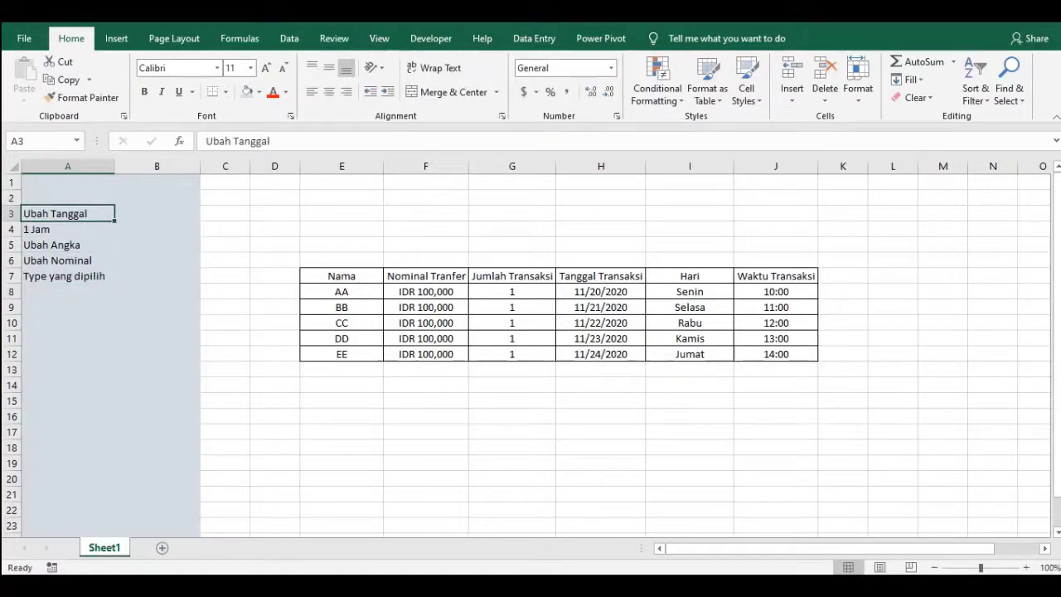
left_click_drag(83, 213, 172, 276)
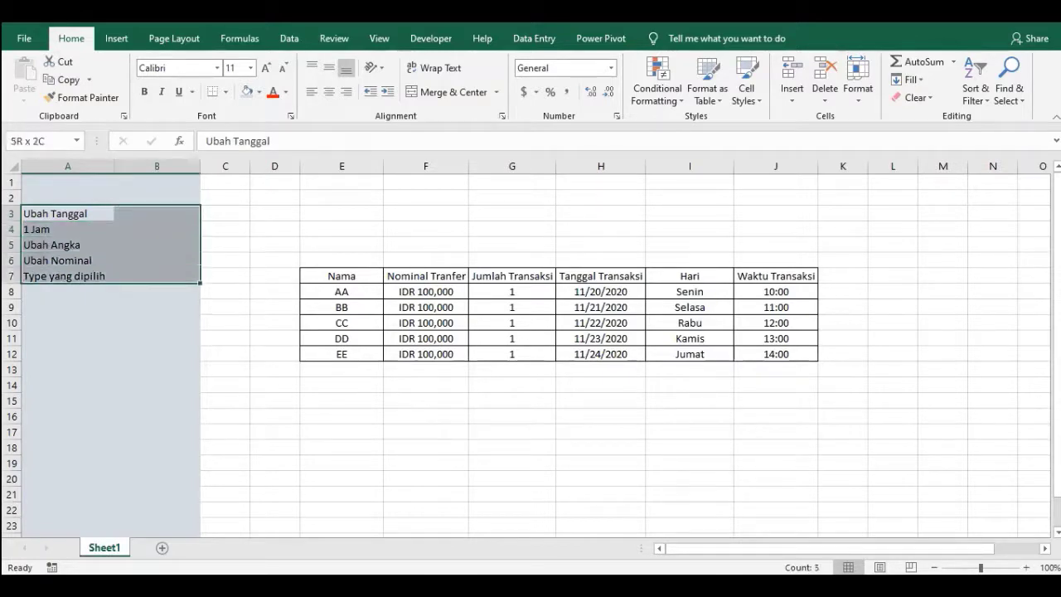
right_click(171, 276)
left_click(227, 504)
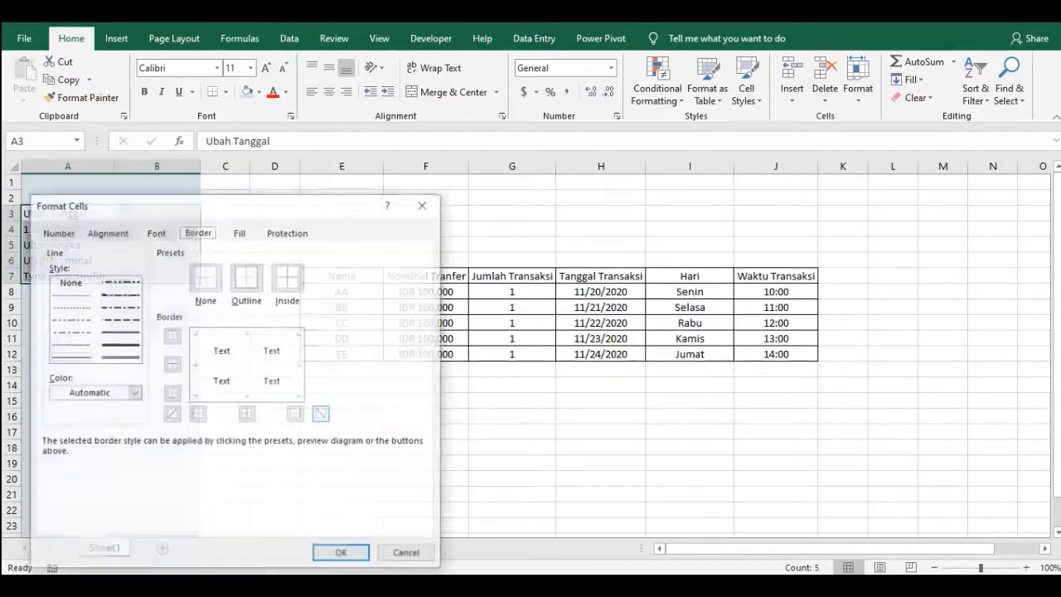
left_click(247, 276)
left_click(288, 276)
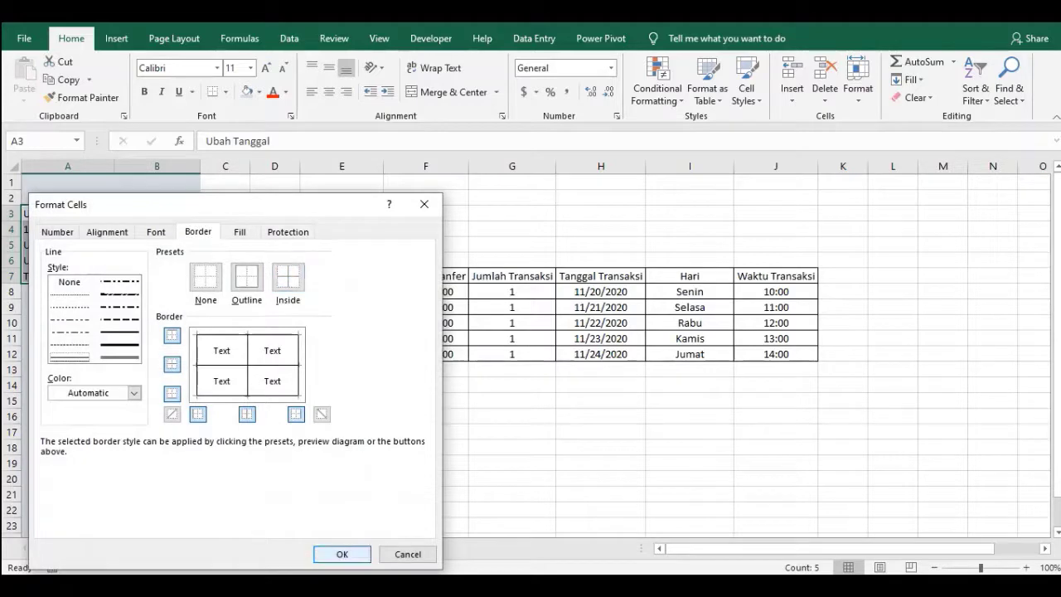
left_click(342, 554)
Fill the label block A3:B7 with a light gold color.
left_click(258, 92)
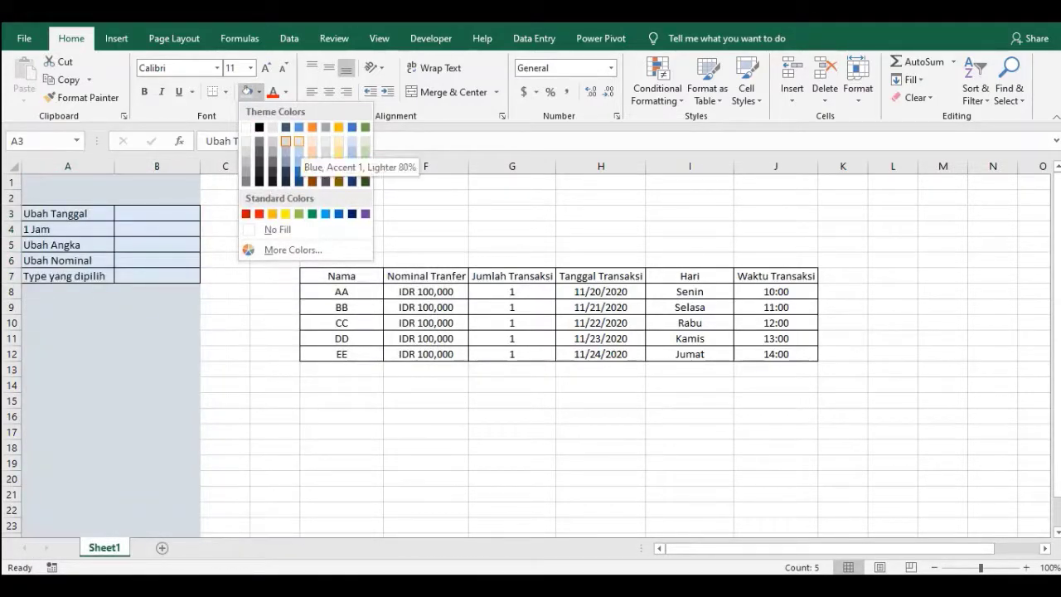
left_click(312, 141)
left_click(157, 338)
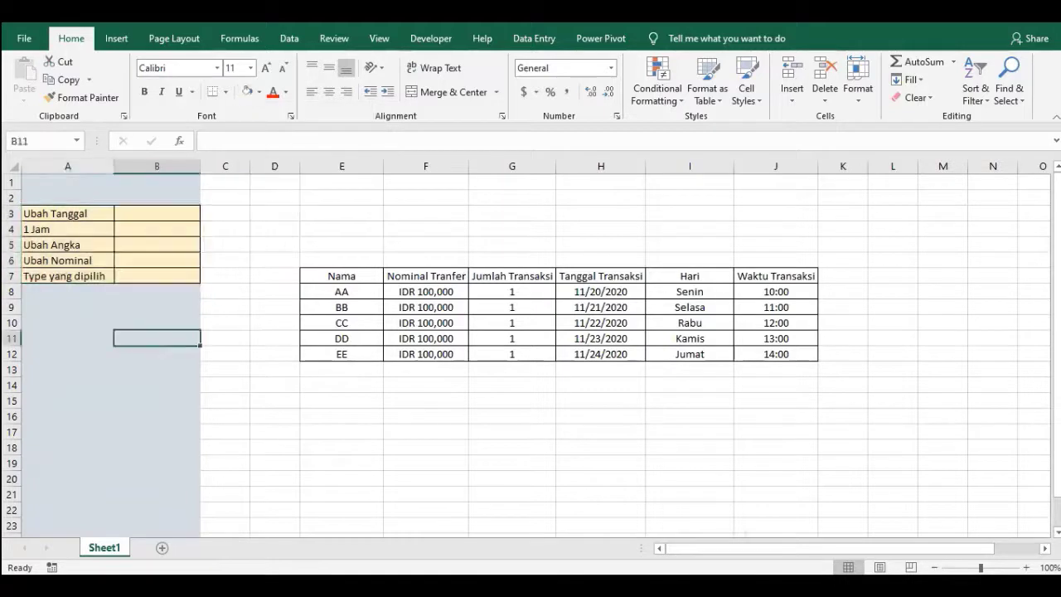
Start a list in A11:A14 with the entries Mingguan, Senin, Selasa and Rabu.
left_click(68, 338)
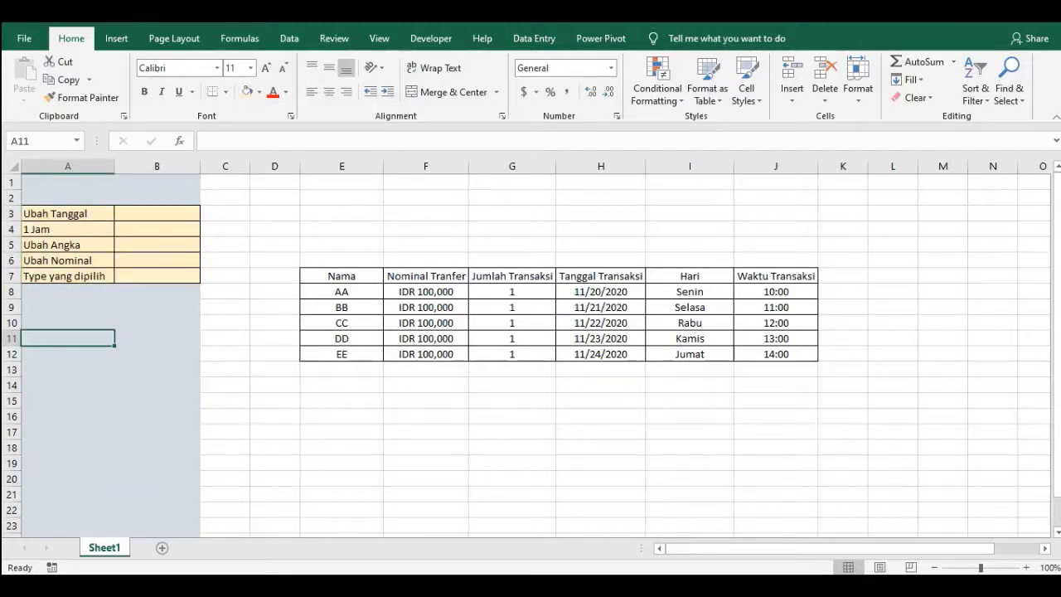
type("Ming")
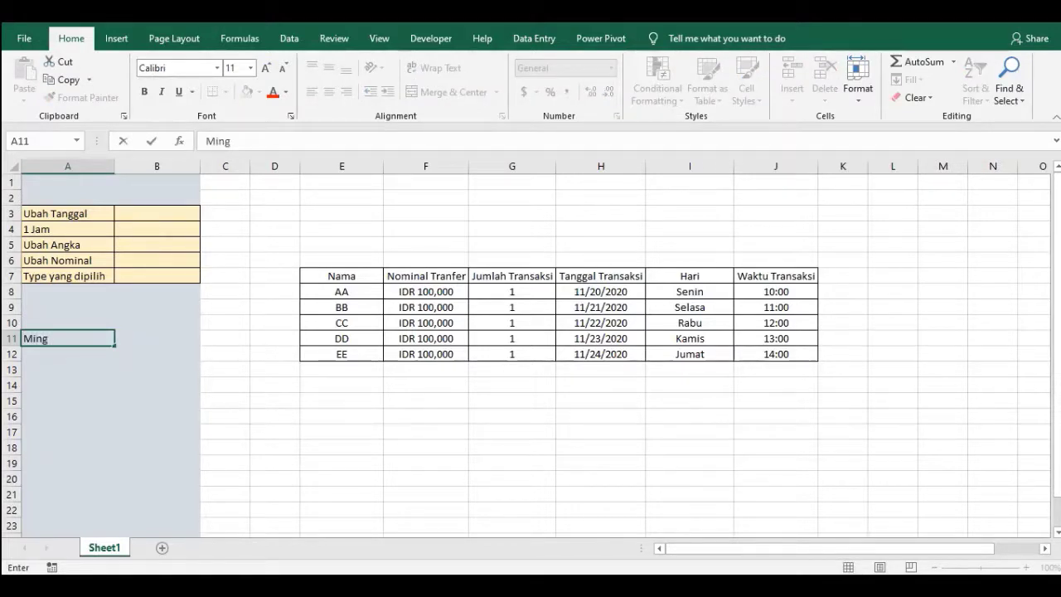
type("guan")
key("Return")
type("Se")
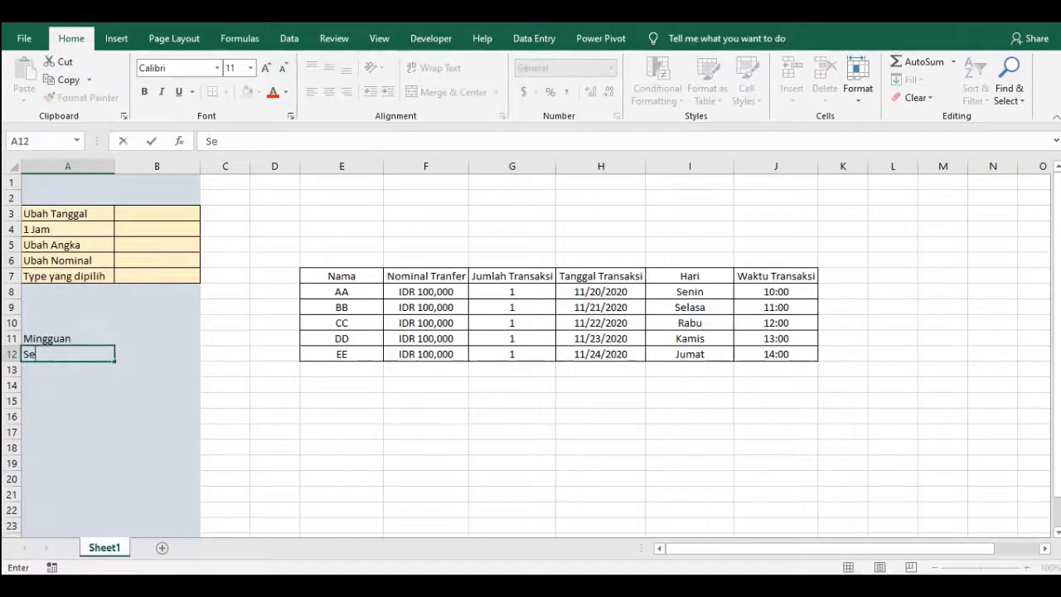
type("nin")
key("Return")
type("Selas")
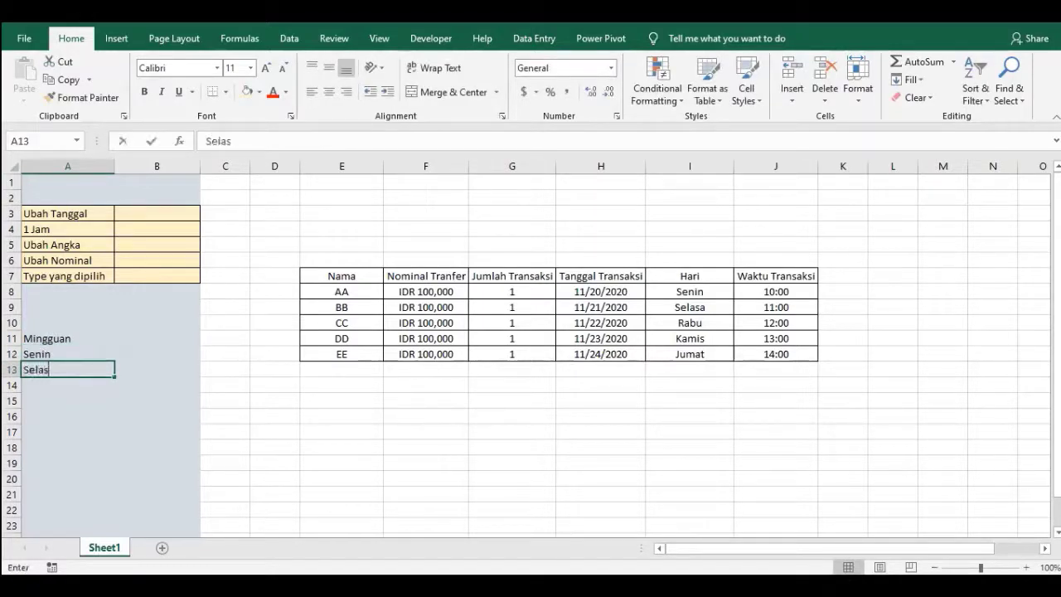
type("a")
key("Return")
type("Rabu")
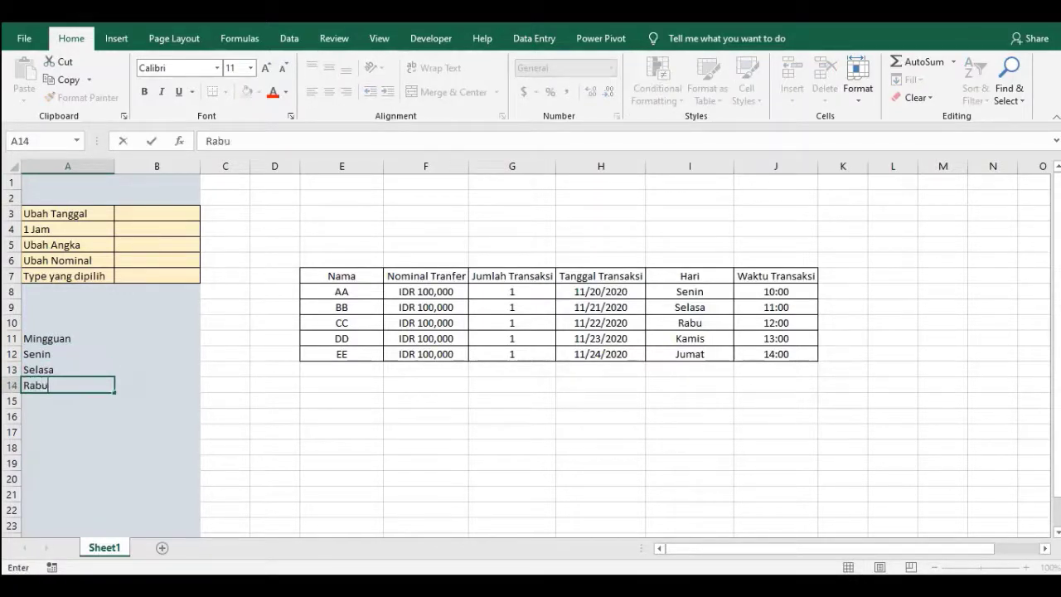
key("Return")
Complete the day list with Kamis, Jumat, Sabtu and Minggu in A15:A18.
type("Kamis")
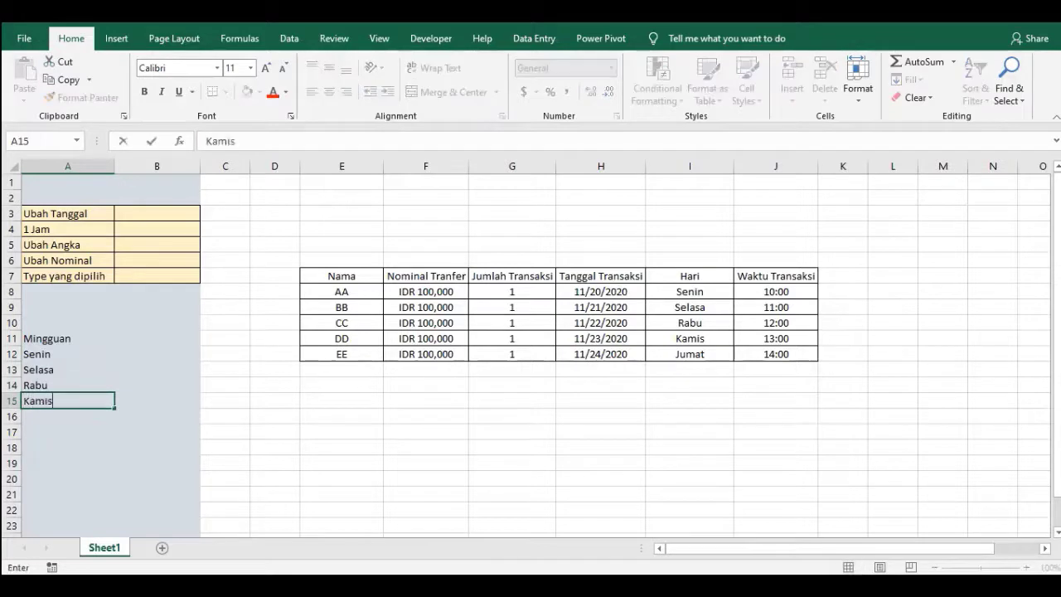
key("Return")
type("Jumat")
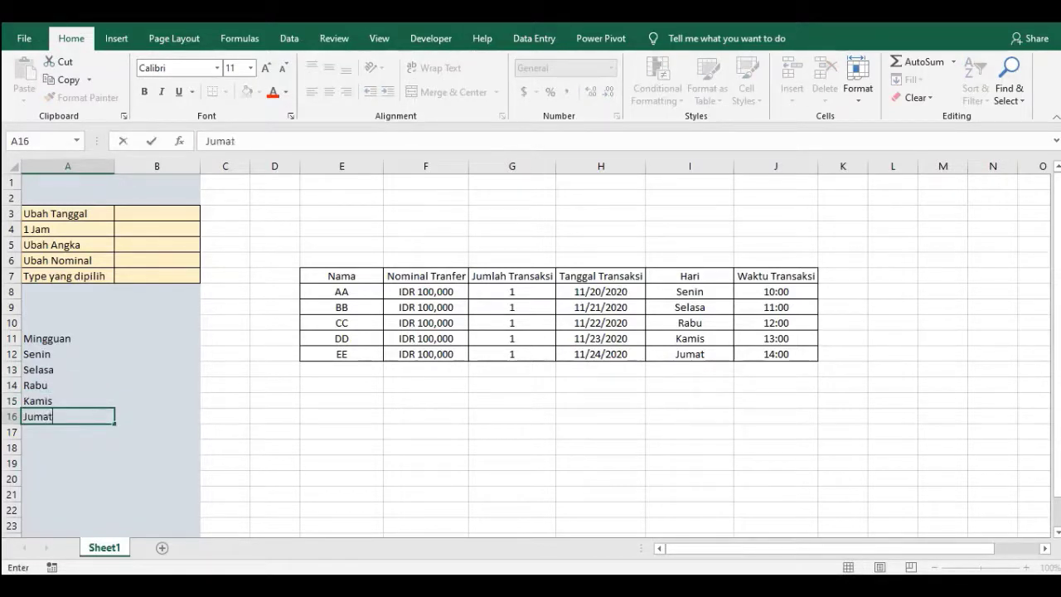
type(" S")
key("BackSpace")
key("BackSpace")
key("Return")
type("Sabtu")
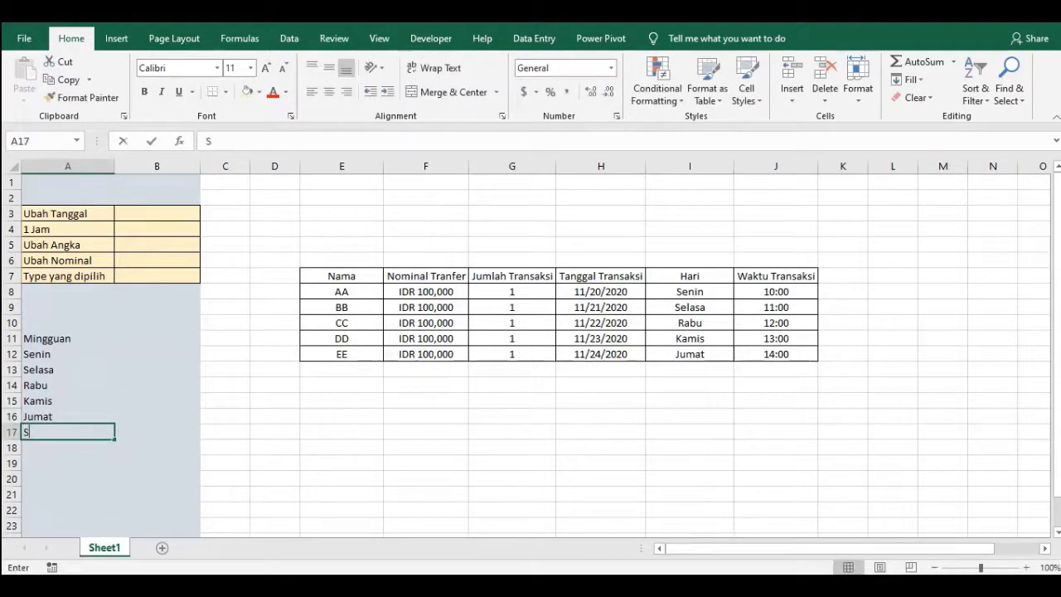
key("ctrl+Return")
key("Return")
type("Mingguan")
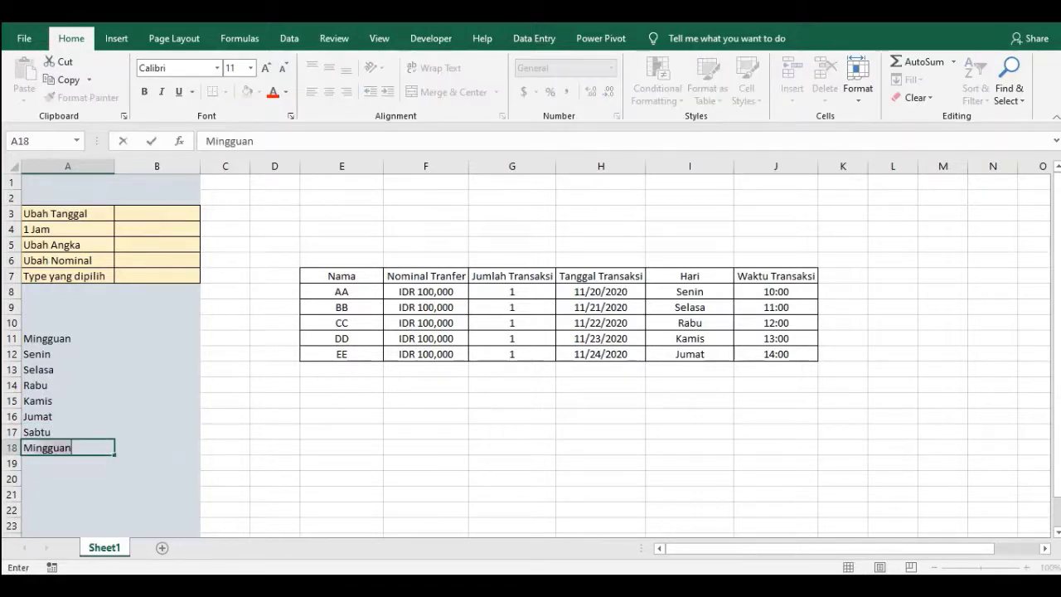
key("BackSpace")
key("BackSpace")
key("Return")
Apply outline and inside borders to the day list A11:A18 and fill it with the same light gold color.
left_click_drag(49, 338, 50, 447)
right_click(83, 419)
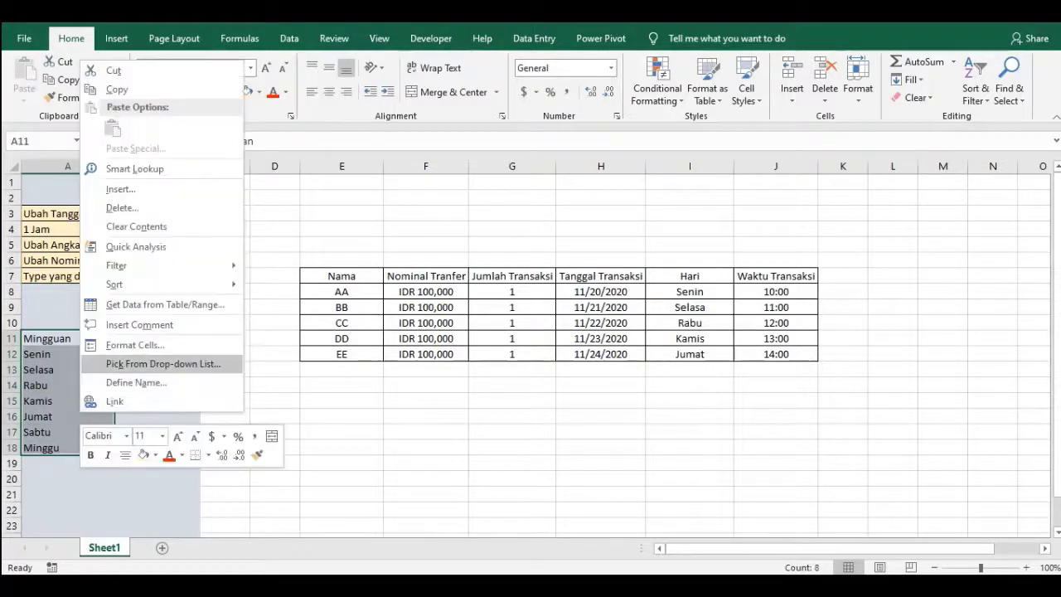
left_click(135, 345)
left_click(225, 227)
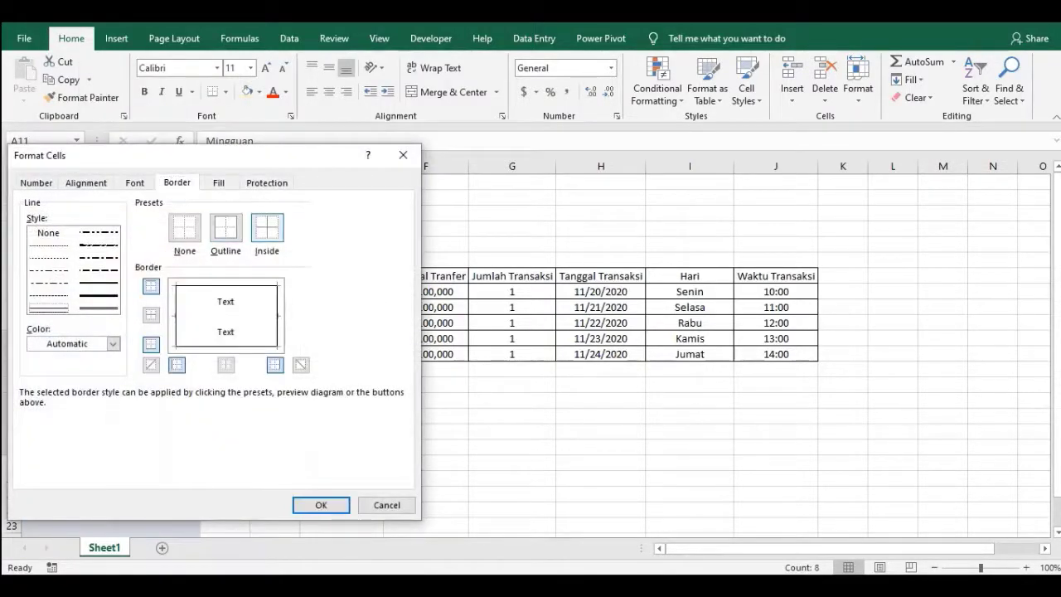
left_click(266, 227)
left_click(321, 505)
left_click(247, 91)
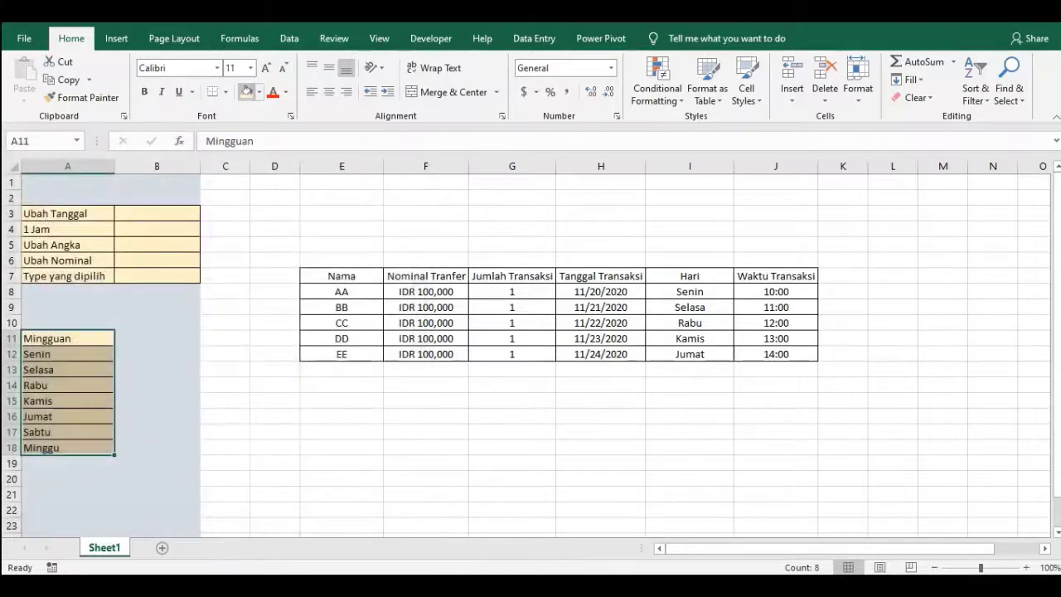
left_click(125, 452)
Start a second list below the day list with the heading Waktu in A20 and 1 Menit in A21.
scroll(125, 462, "down", 1)
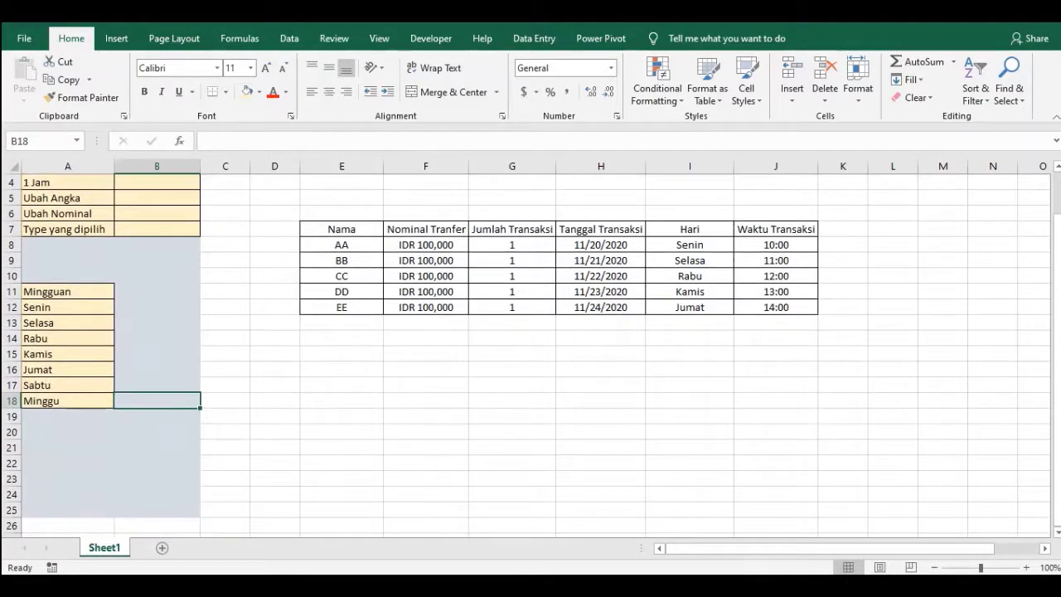
left_click(68, 431)
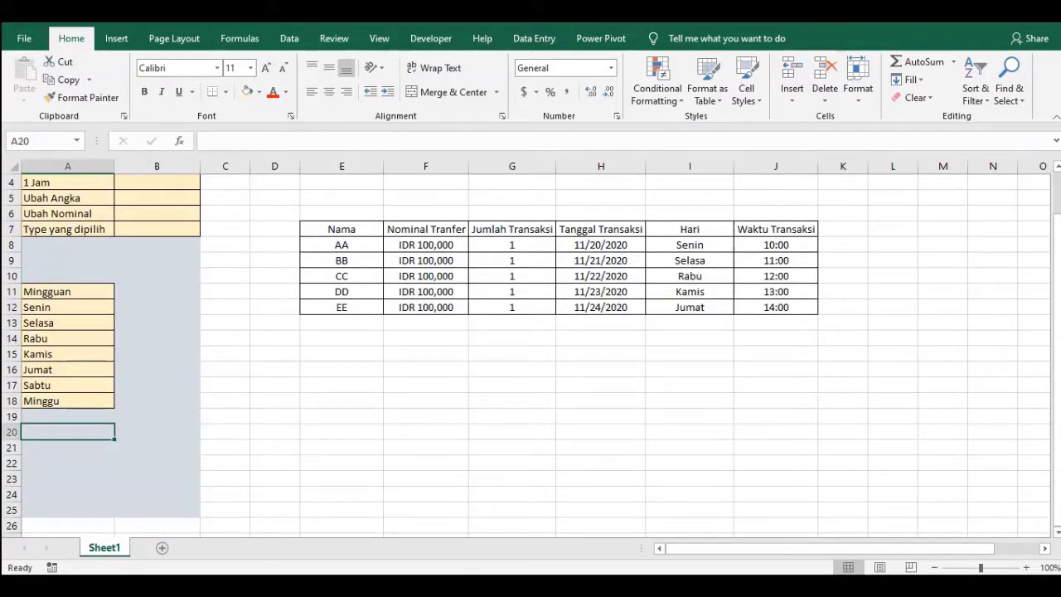
key("shift+Right")
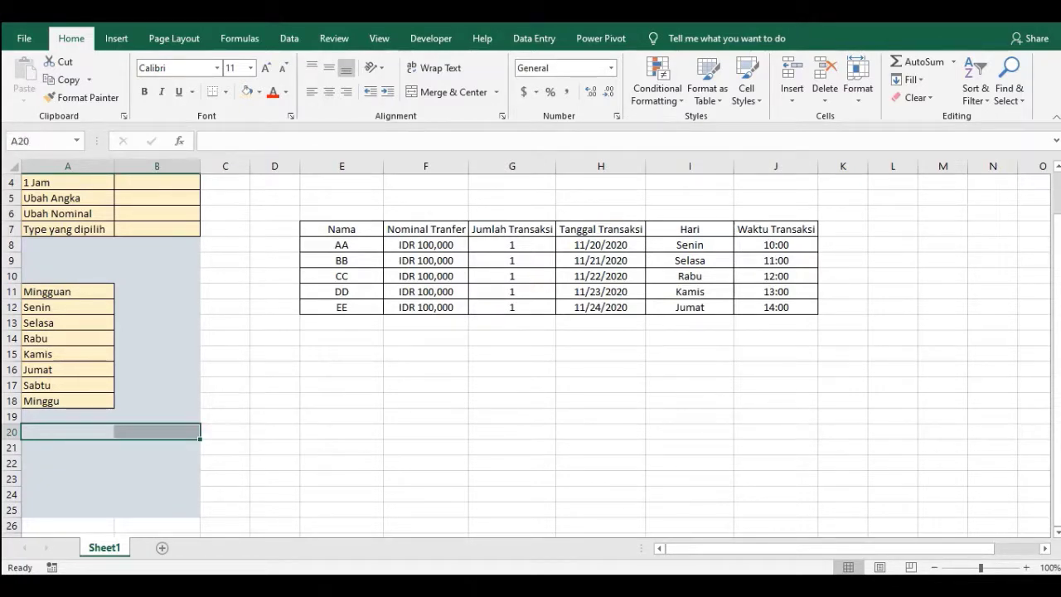
key("shift+Left")
type("Waktu")
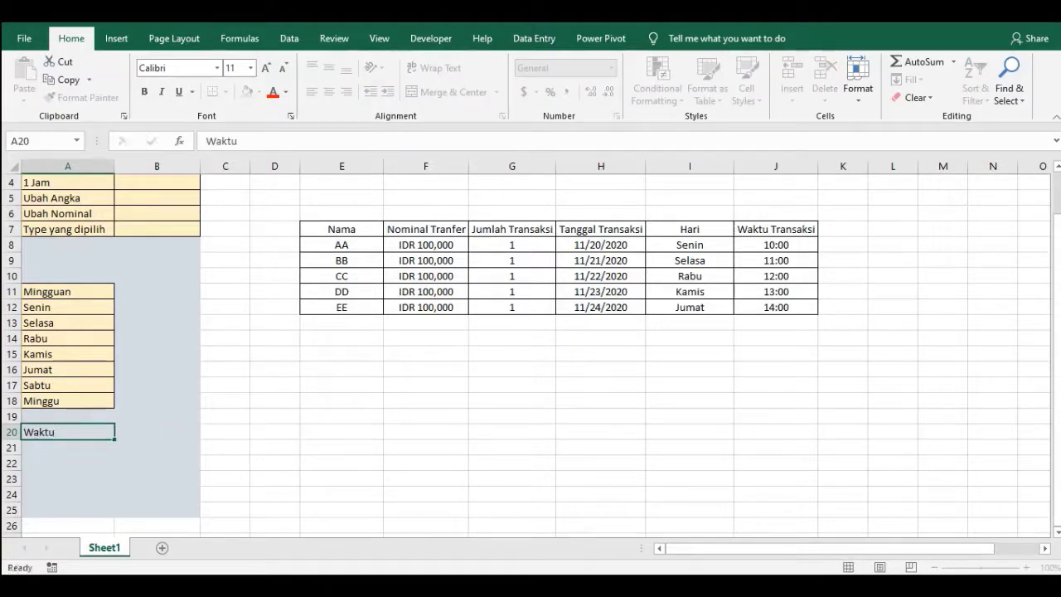
key("Return")
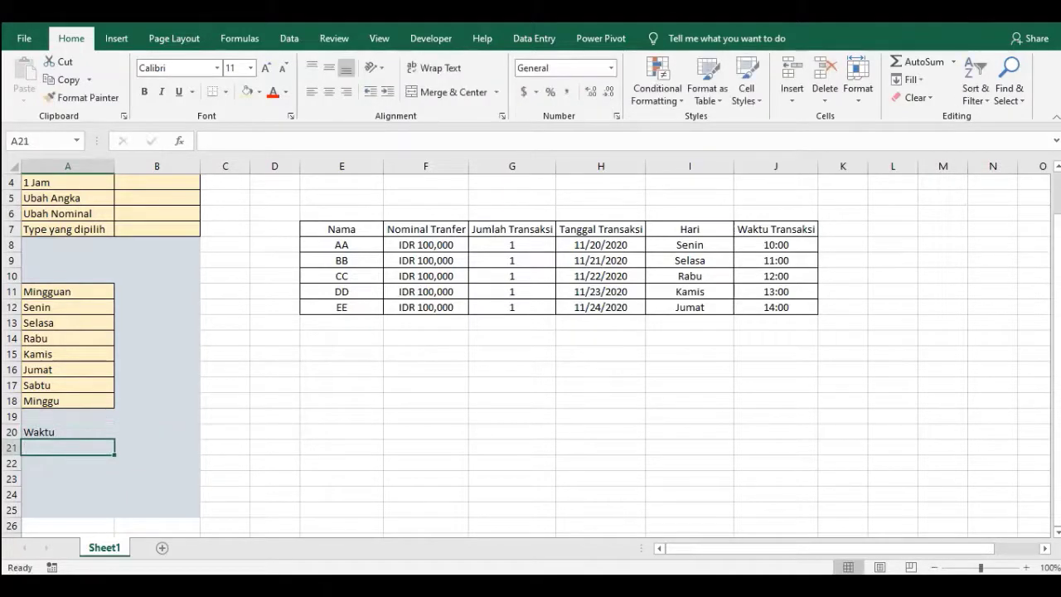
type("1 Meni")
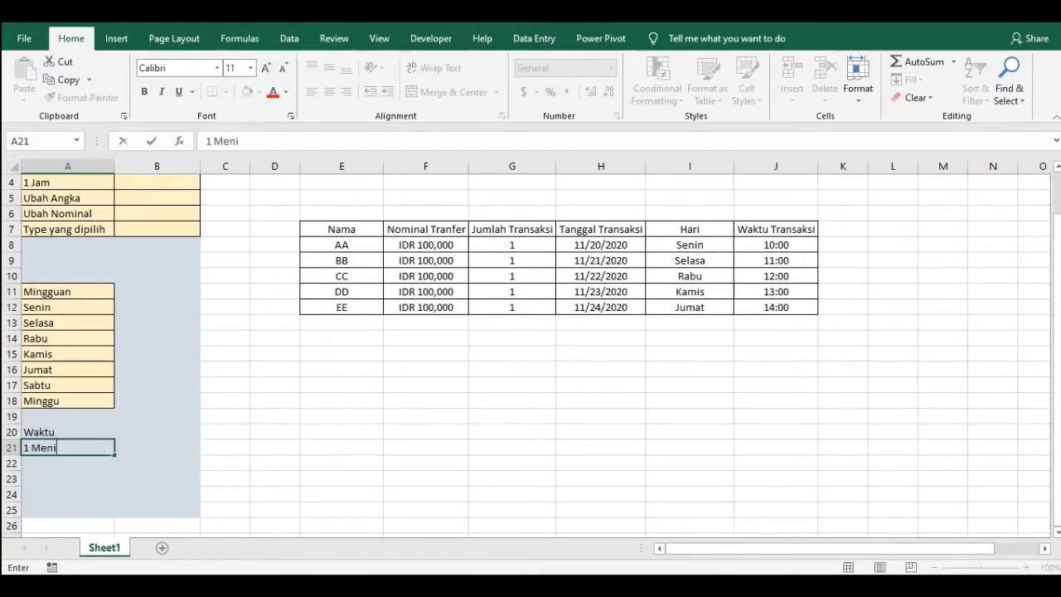
type("t")
key("Return")
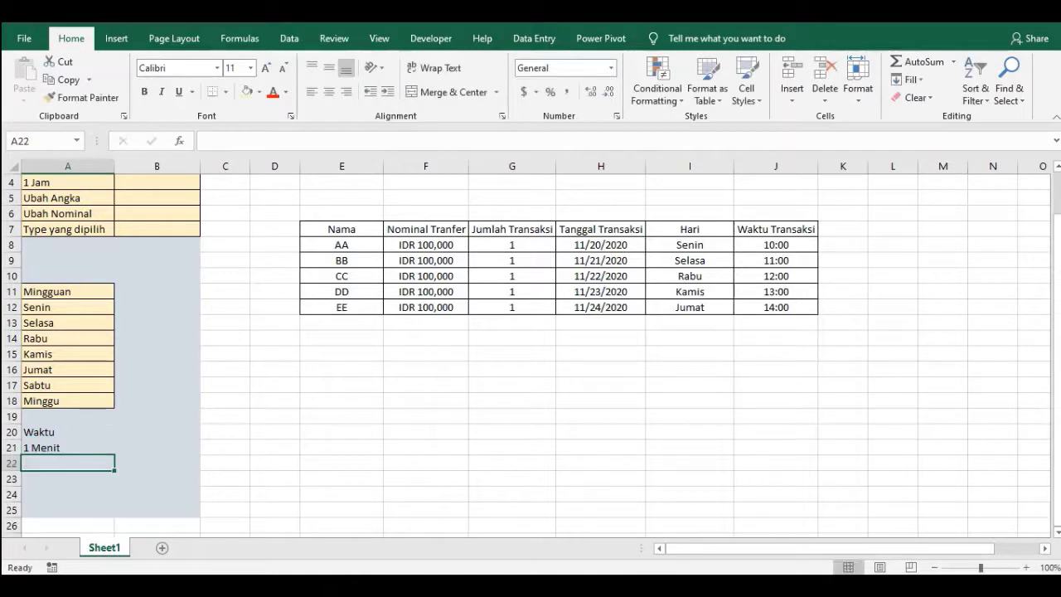
Add the entries 5 Menit and 10 Menit to the time list in A22 and A23.
type("5 Meni")
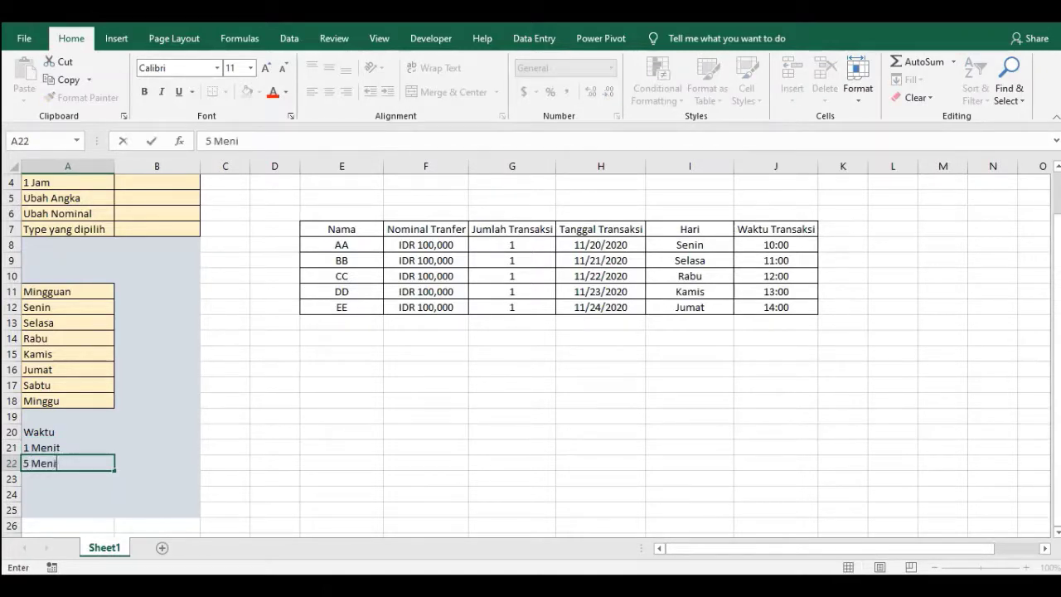
type("t")
key("Return")
type("10 Men")
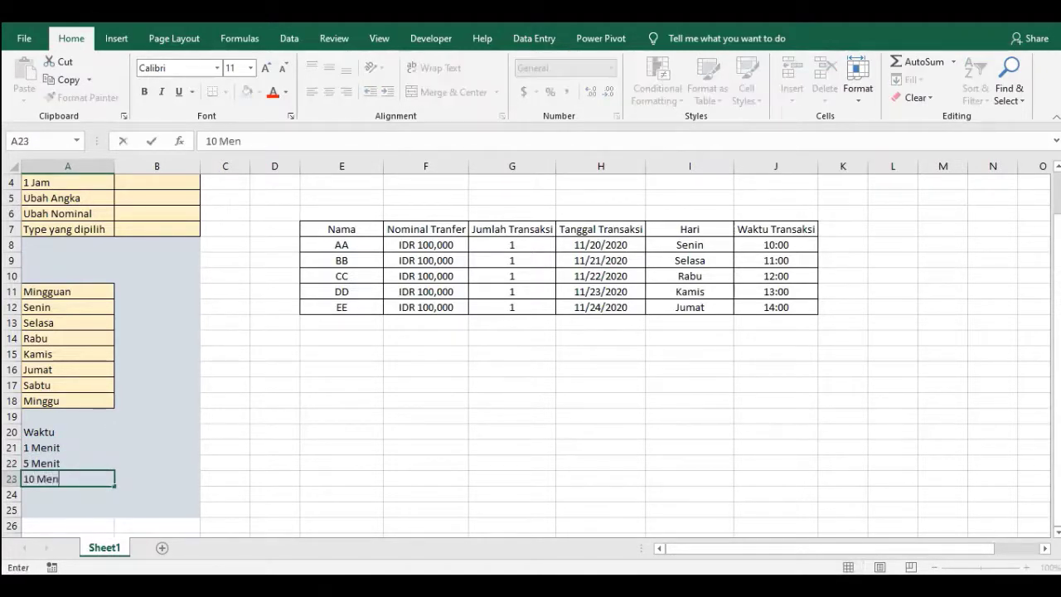
type("it")
key("Return")
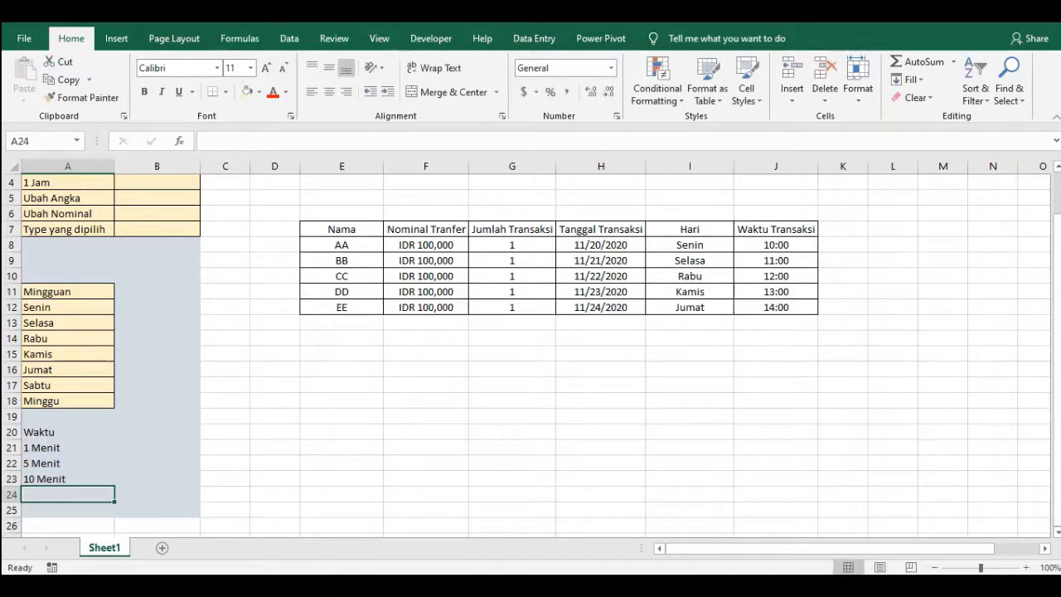
Complete the time list with 15 Menit, 30 Menit and 1 Jam in A24:A26.
type("15 ")
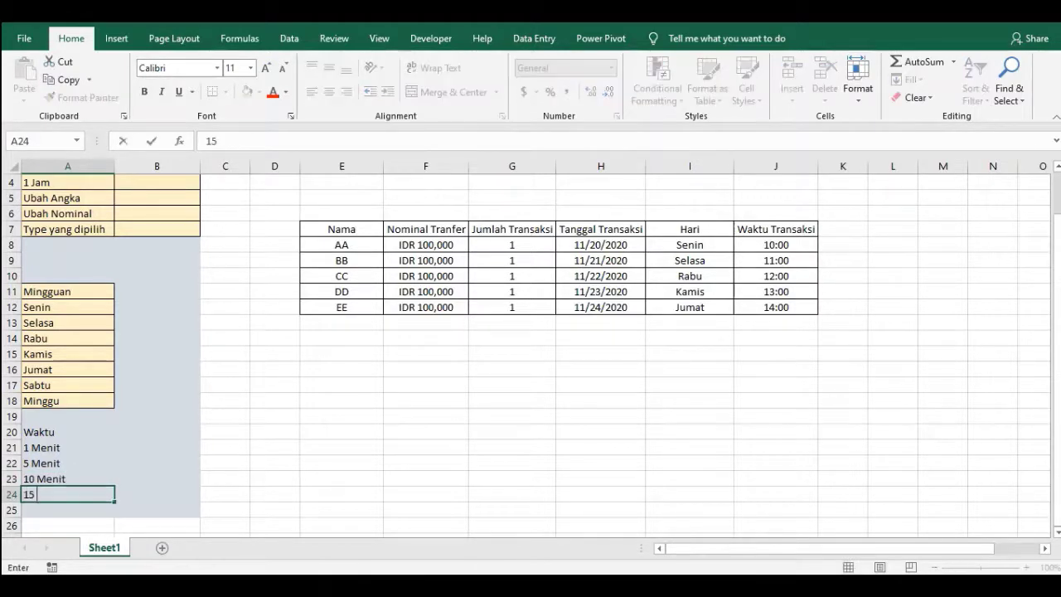
type("Menit")
key("Return")
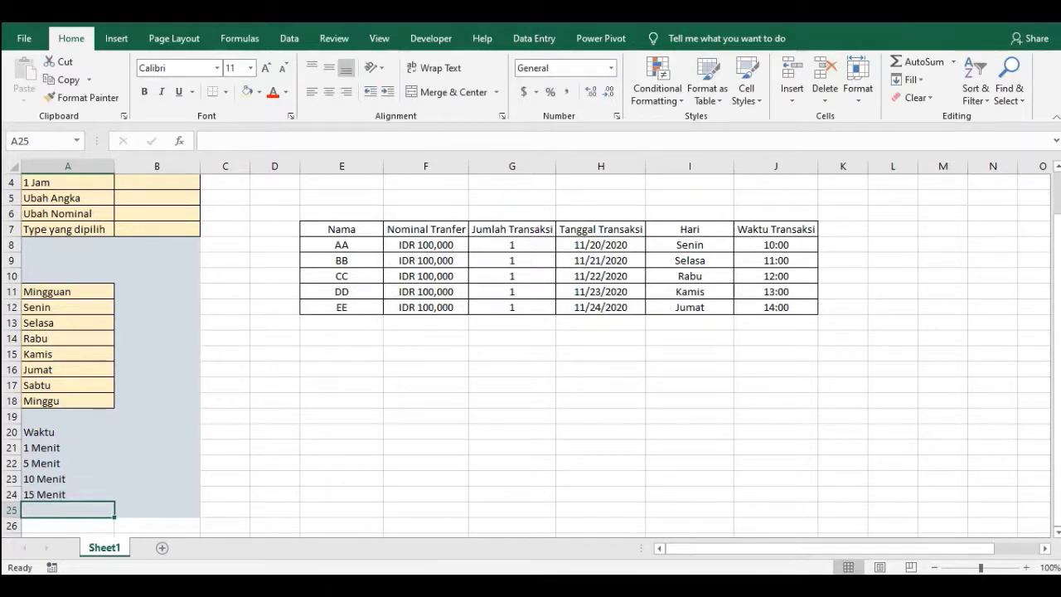
type("30 Me")
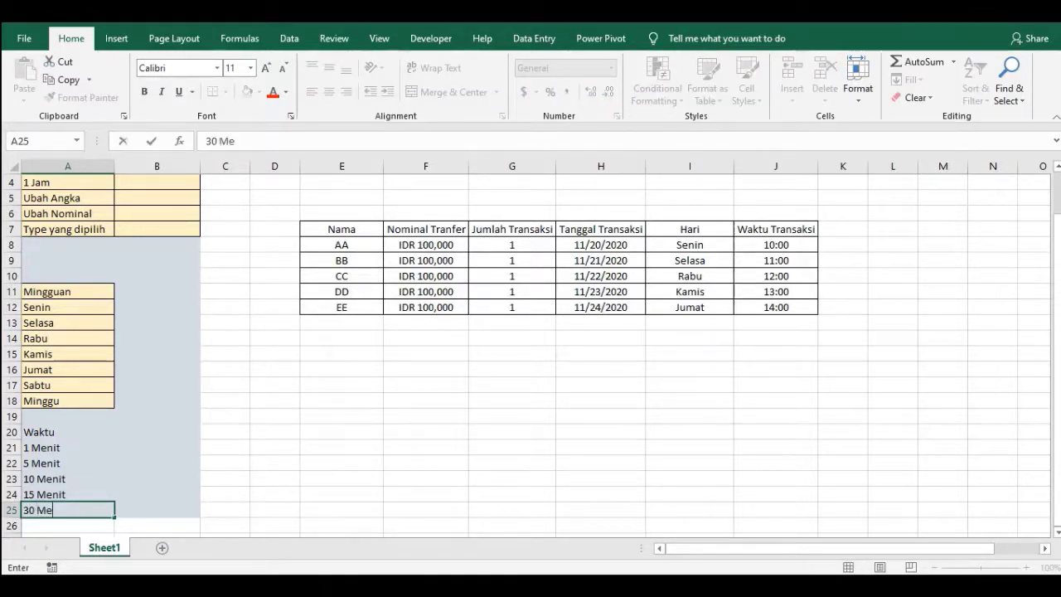
type("nit")
key("Return")
type("1")
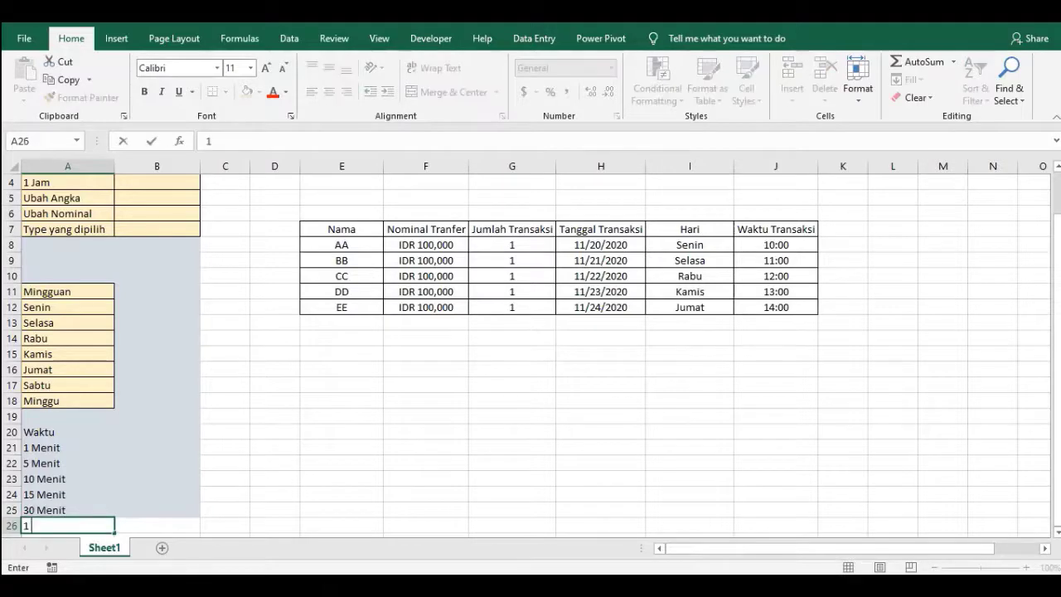
type(" Jam")
key("Return")
key("Right")
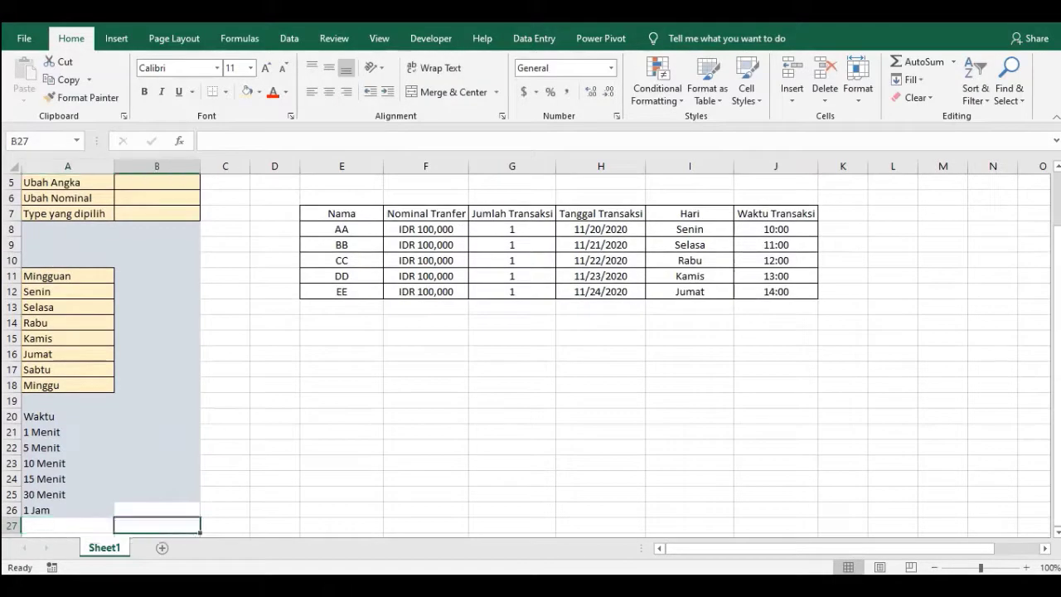
key("Up")
key("Up")
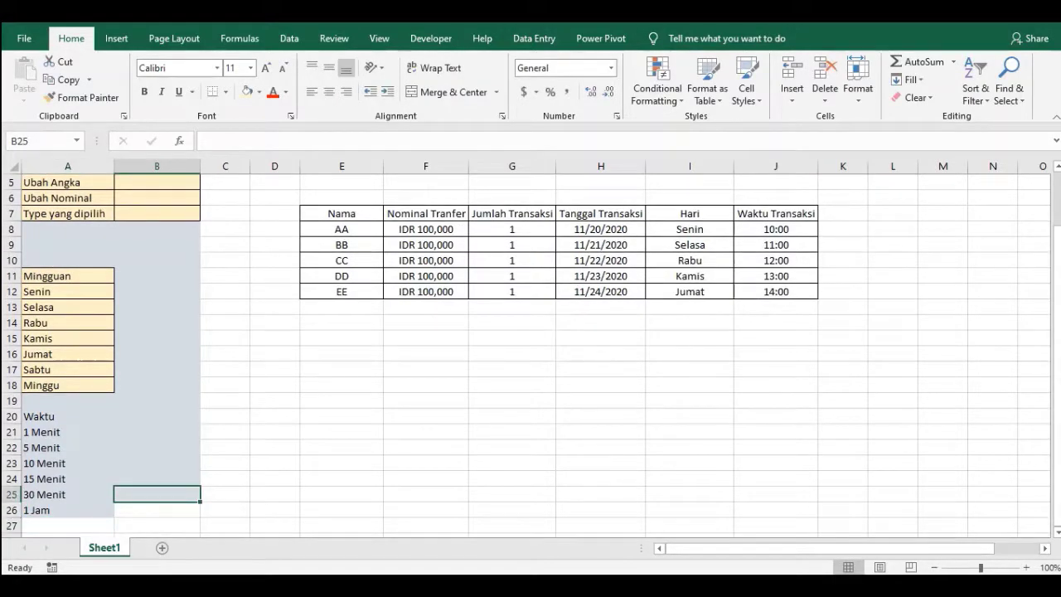
Apply outline and inside borders to the time list block A21:B26 and fill it with the same light gold color.
left_click_drag(68, 432, 157, 511)
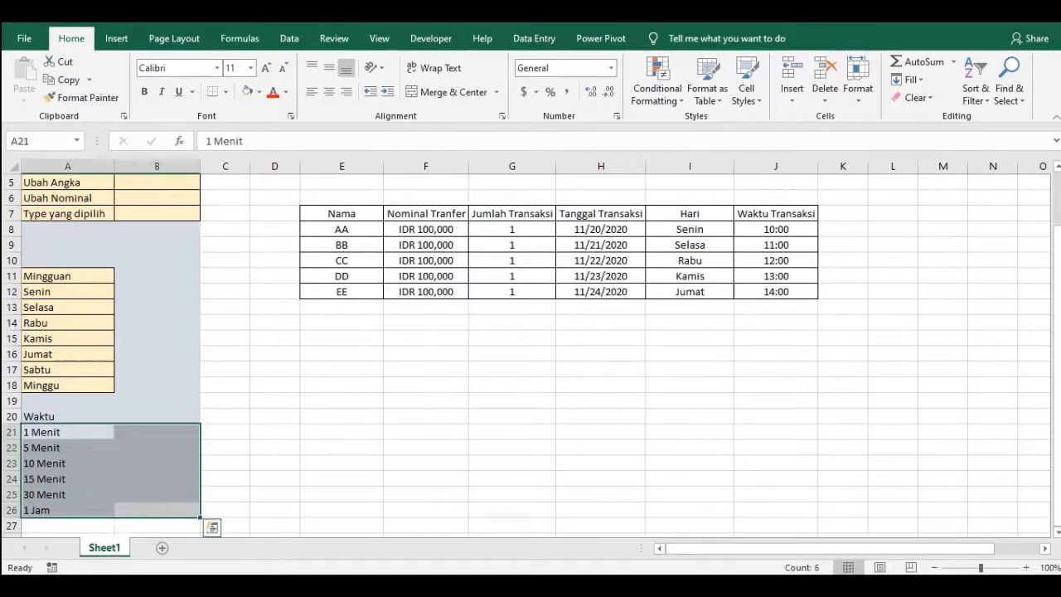
right_click(147, 499)
left_click(186, 429)
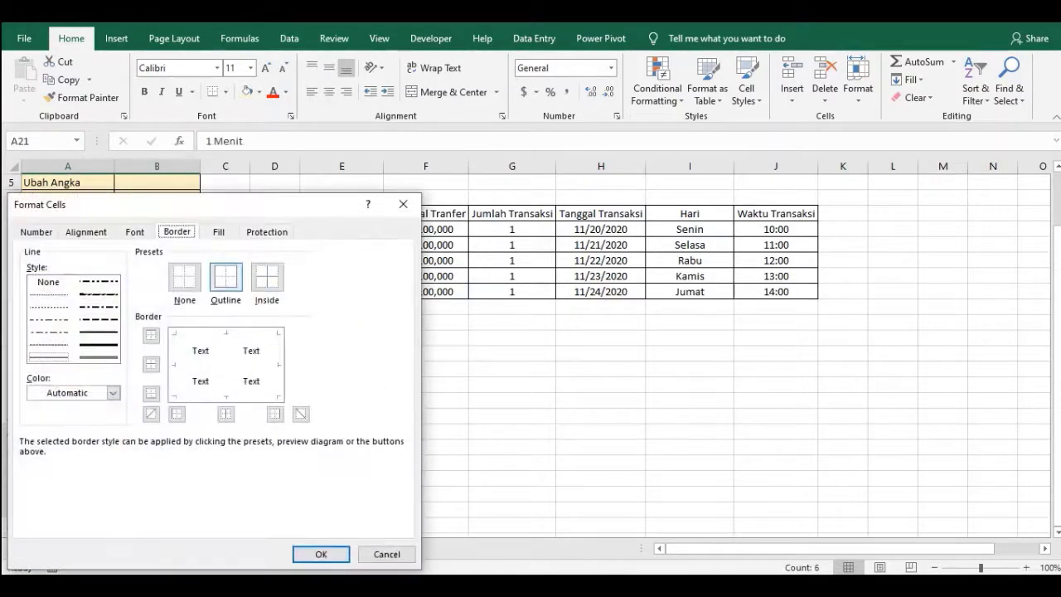
left_click(226, 277)
left_click(267, 276)
left_click(321, 554)
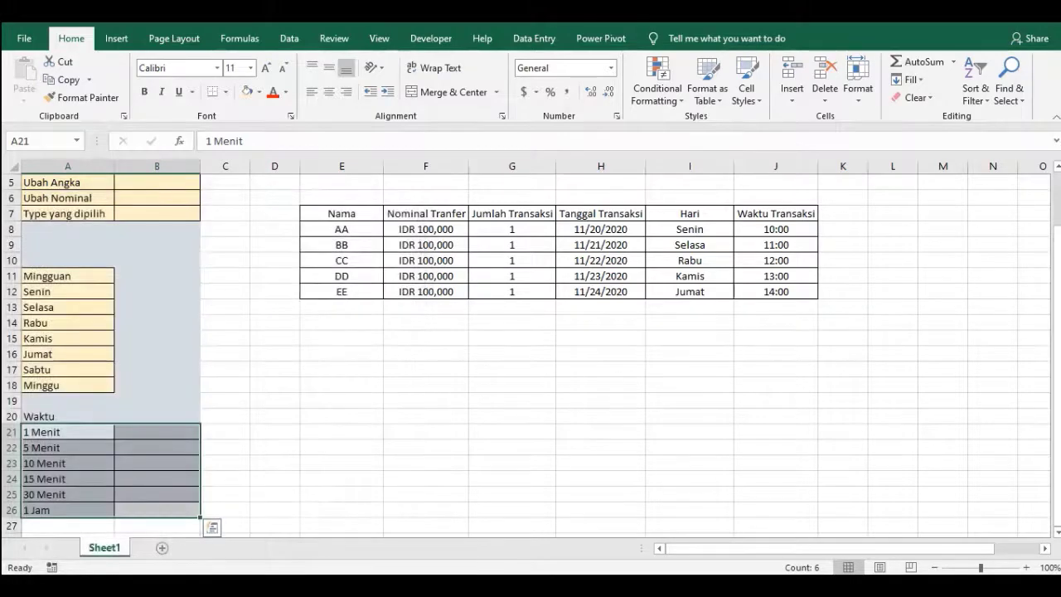
left_click(247, 92)
left_click(224, 400)
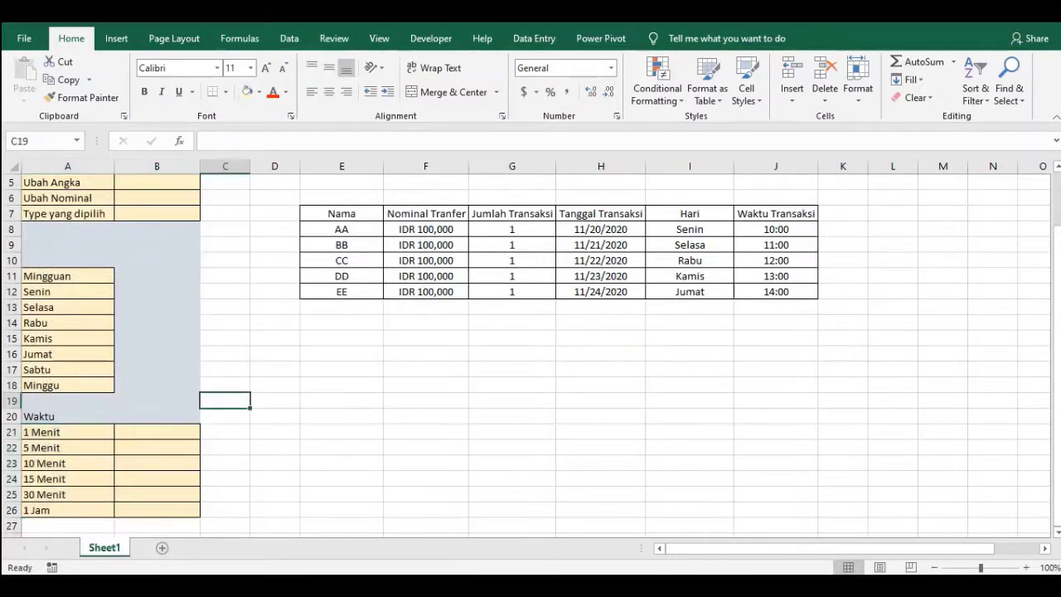
left_click(156, 431)
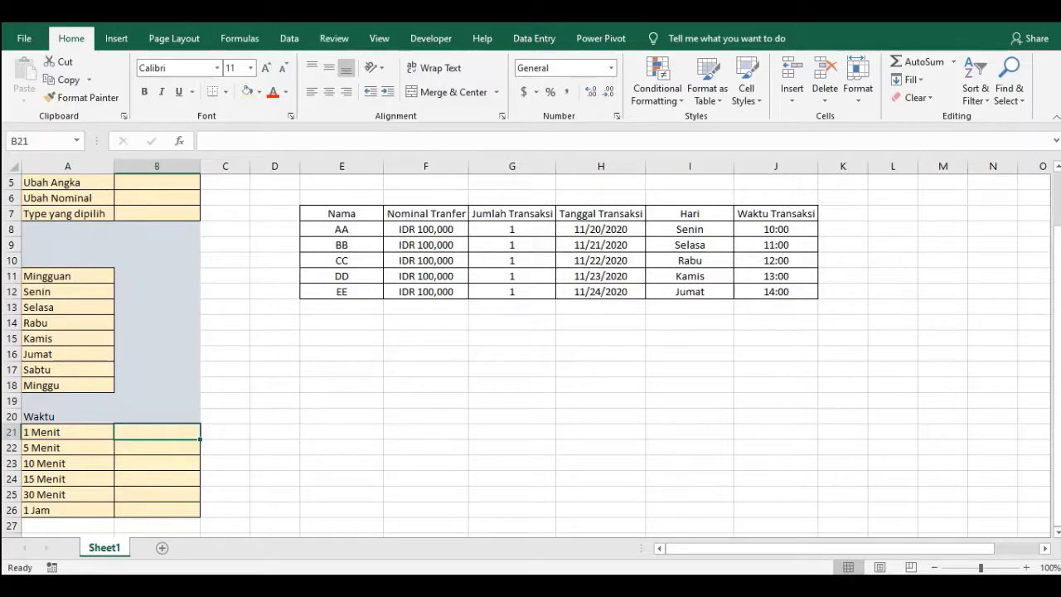
scroll(530, 348, "up", 1)
scroll(531, 349, "down", 2)
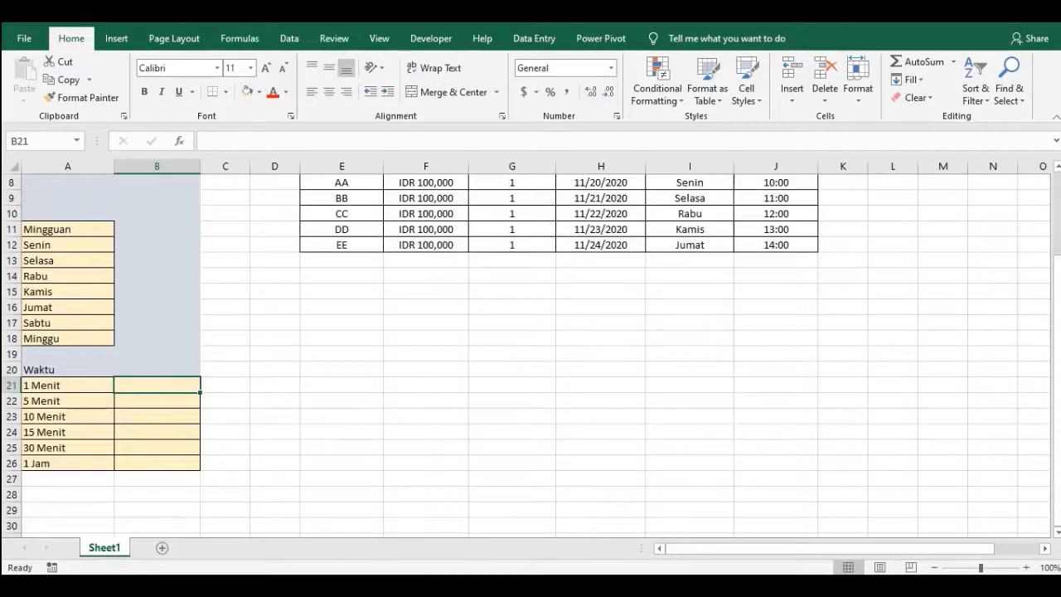
scroll(531, 348, "up", 1)
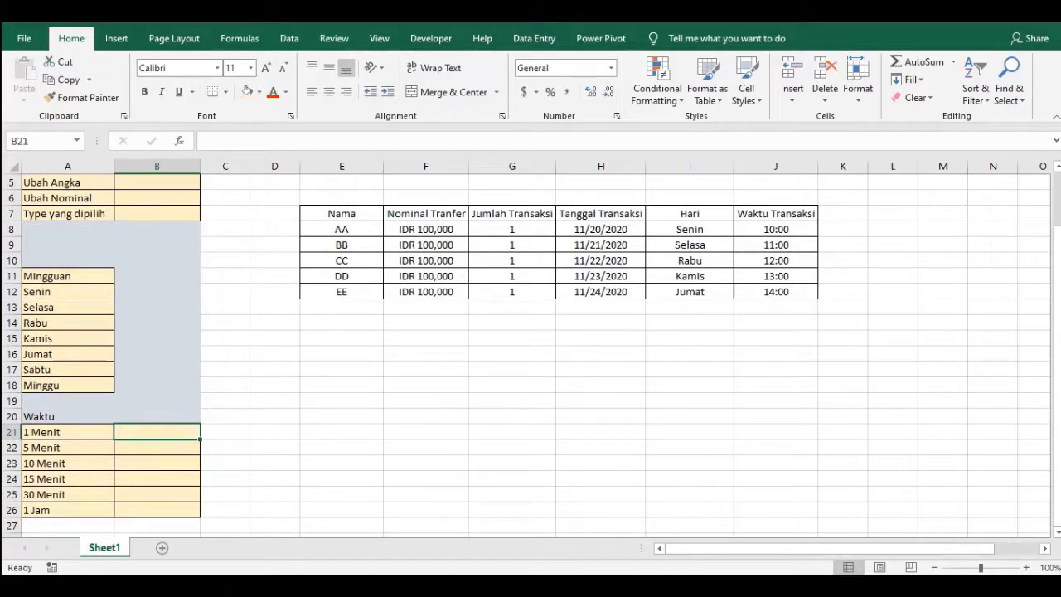
left_click(67, 431)
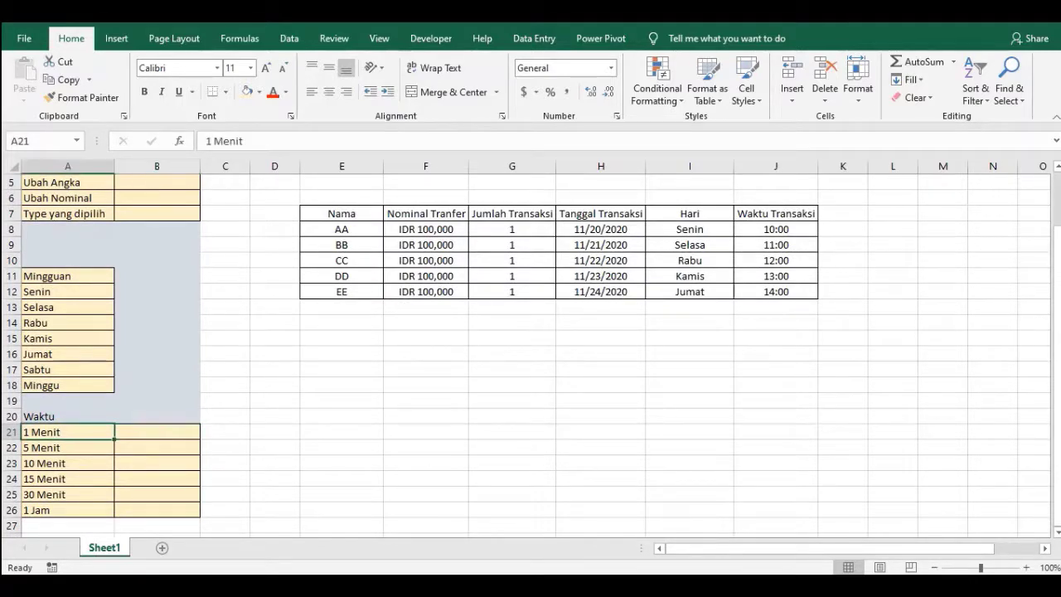
left_click(776, 230)
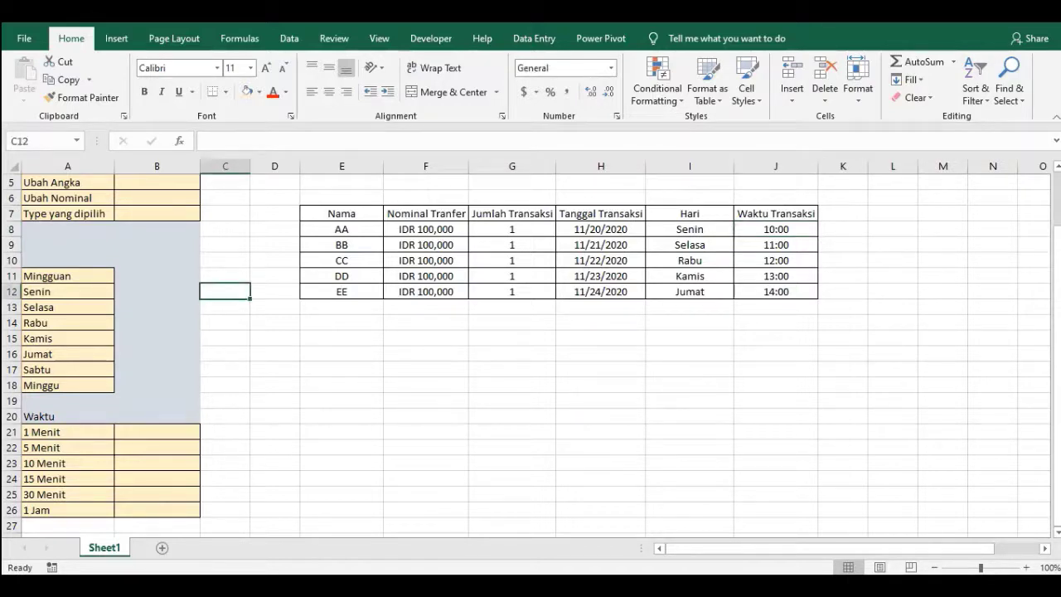
Enter 1 in C12 and add it to the first transaction date with the formula =H8+C12 in C14.
type("1")
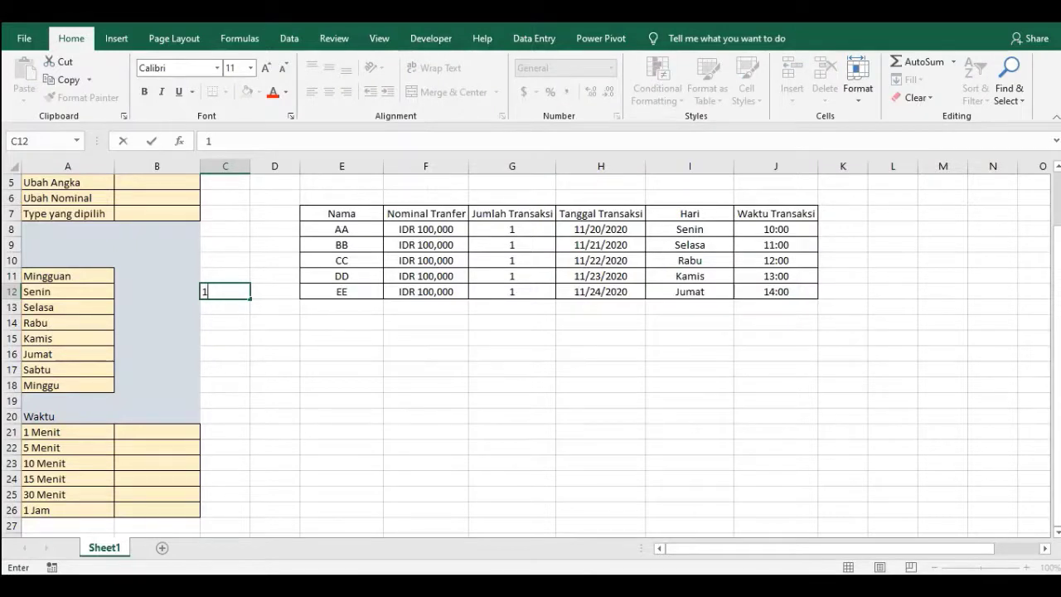
key("Return")
key("Return")
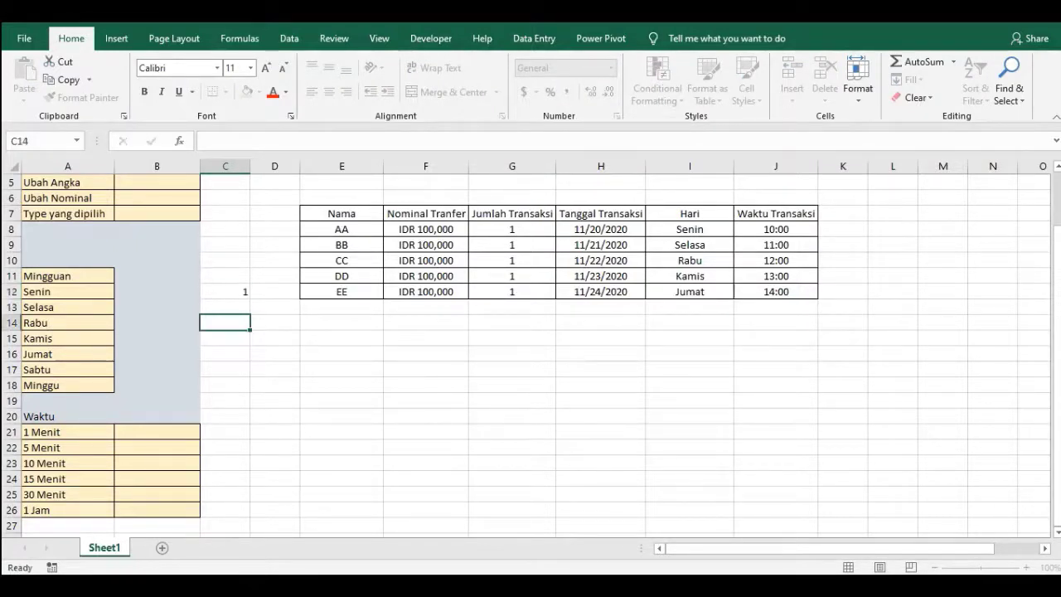
type("=")
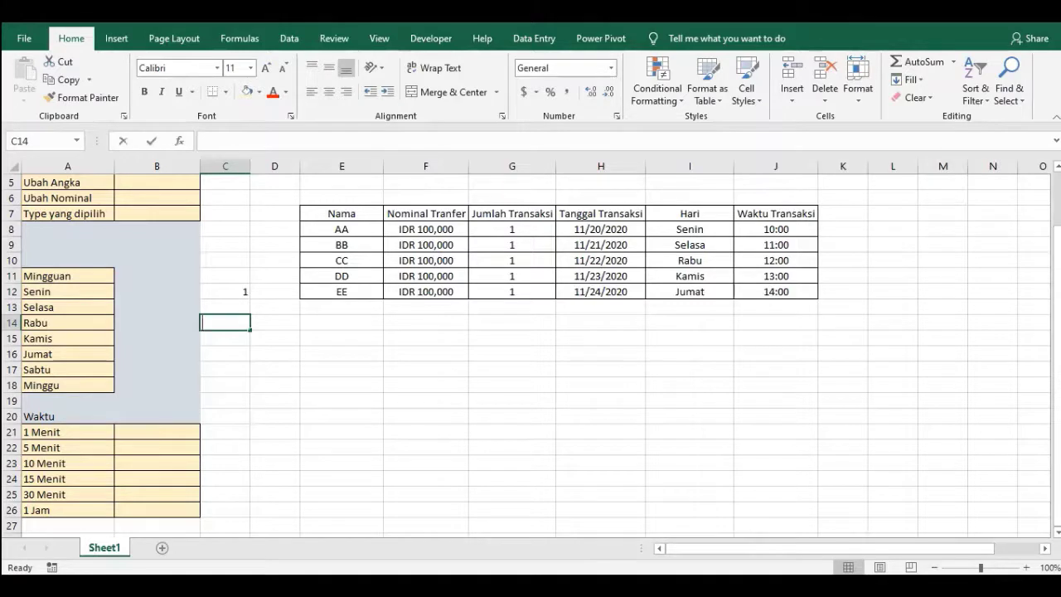
left_click(601, 229)
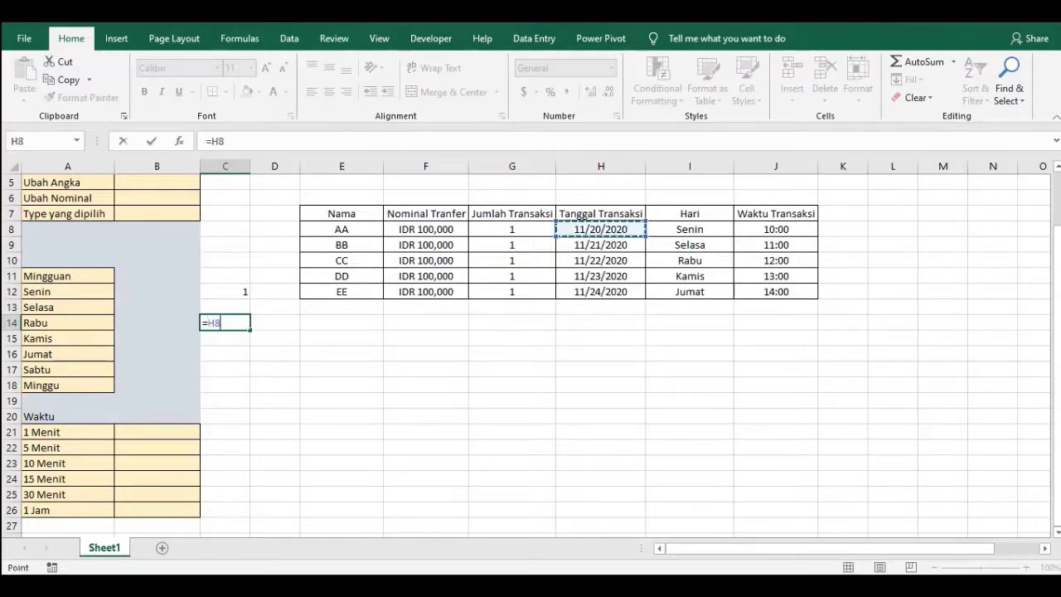
type("+")
left_click(226, 291)
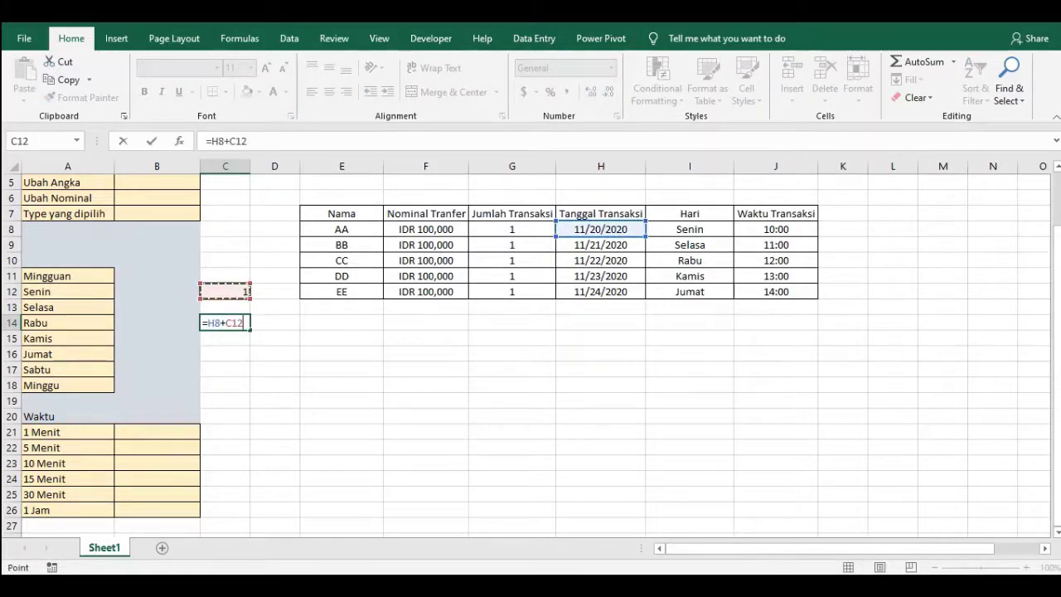
key("Return")
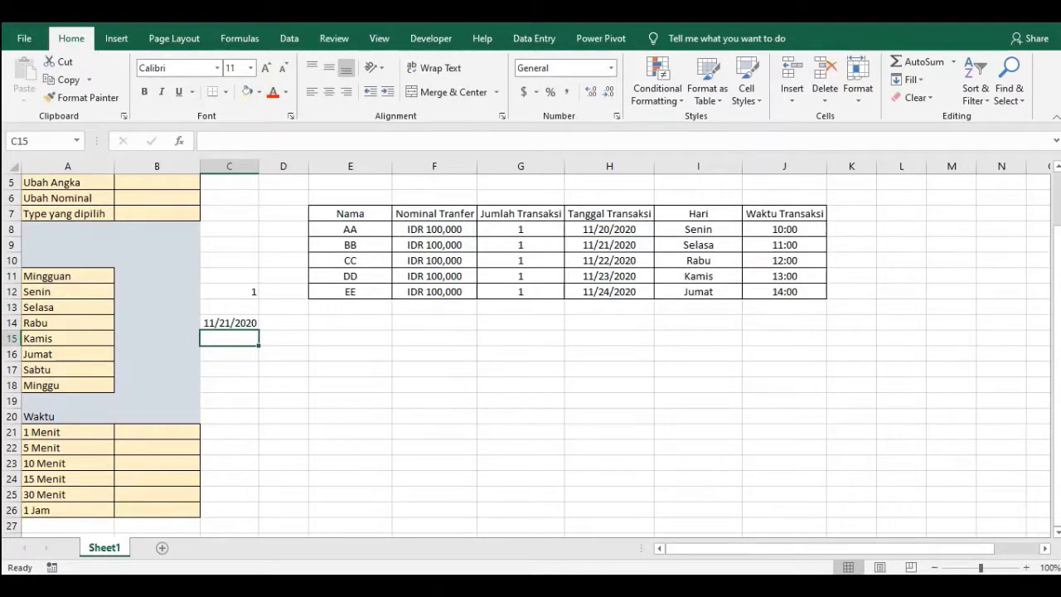
left_click(230, 323)
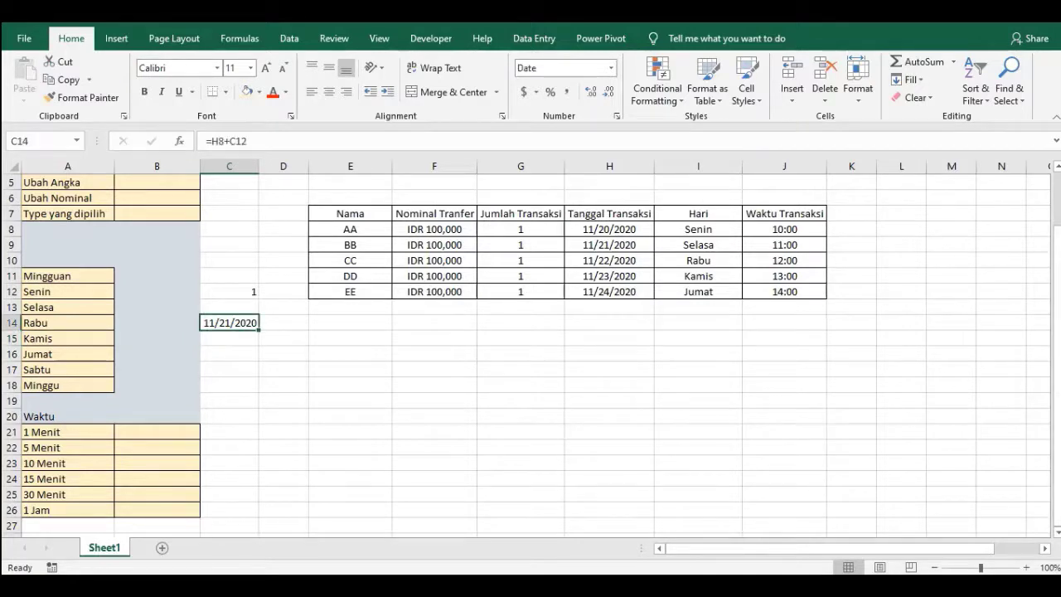
left_click(230, 291)
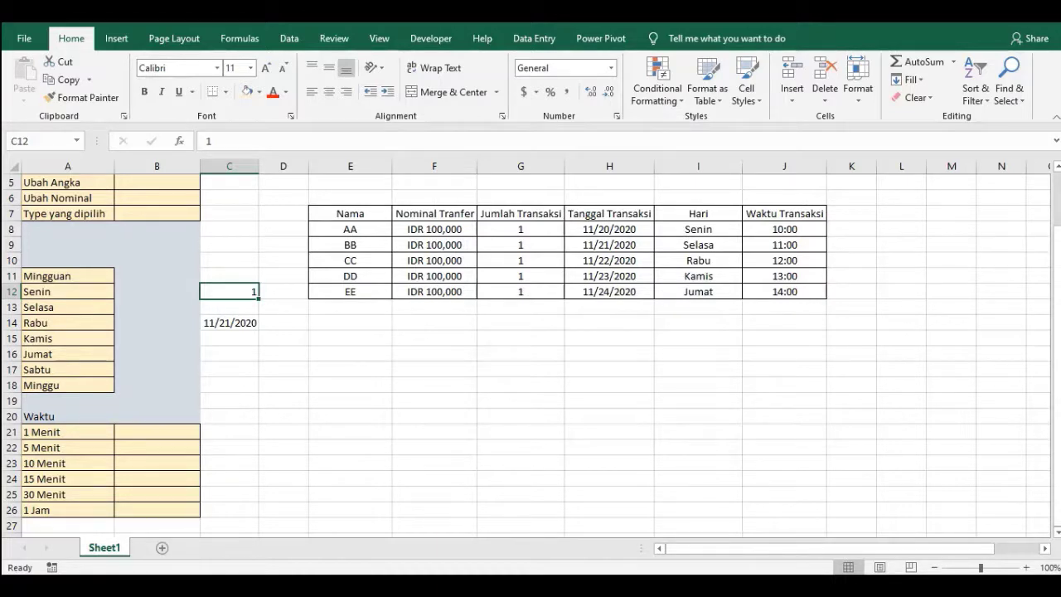
Calculate the 1 Jam increment in B26 with the formula =1/24.
left_click(157, 509)
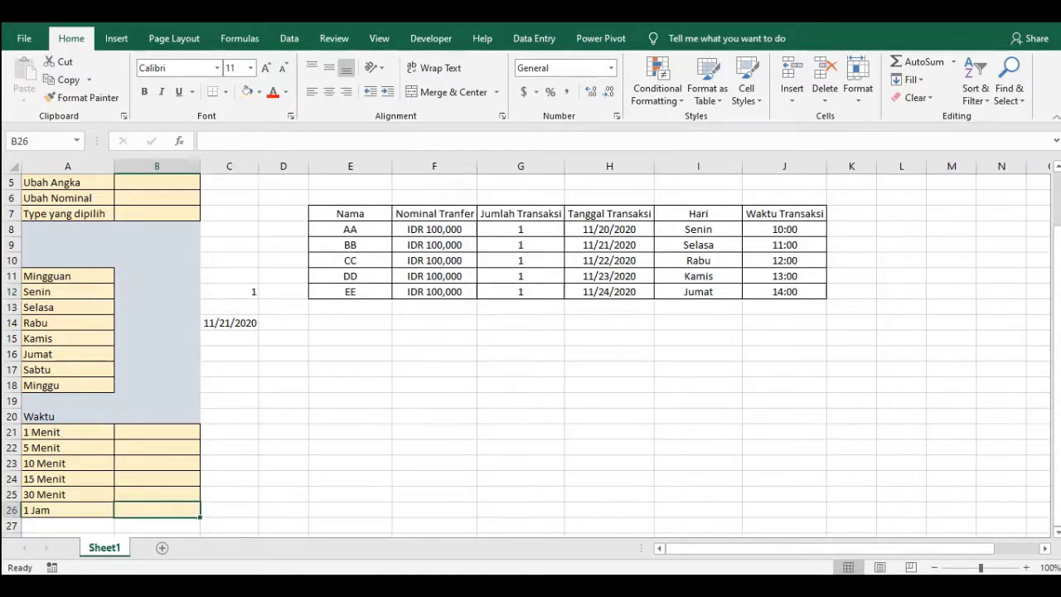
type("=1")
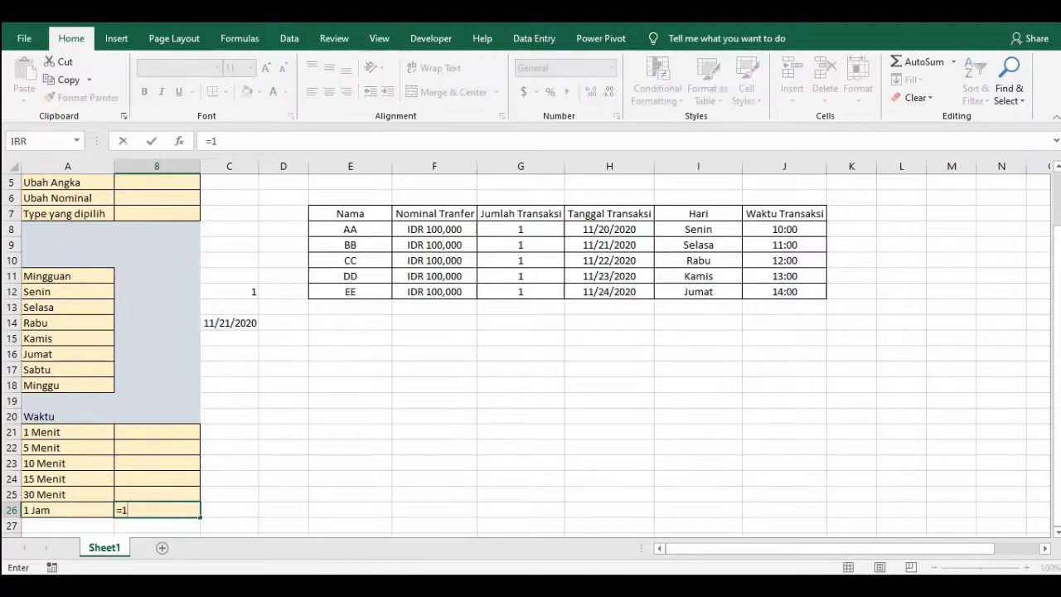
type("/24")
key("Return")
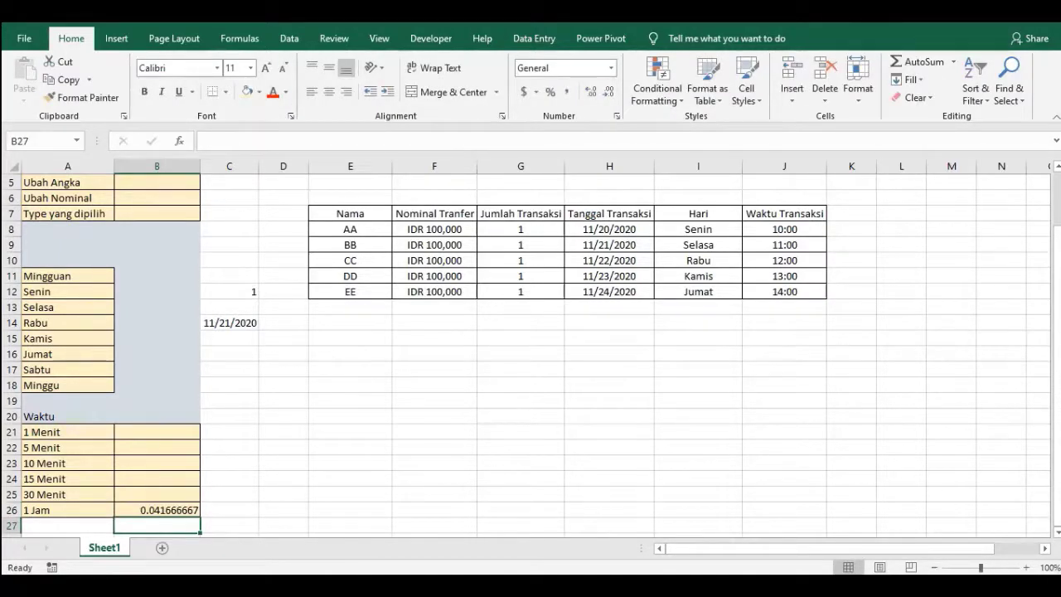
Calculate the 30 Menit increment in B25 as half of the 1 Jam value with =B26/2.
key("Up")
key("Up")
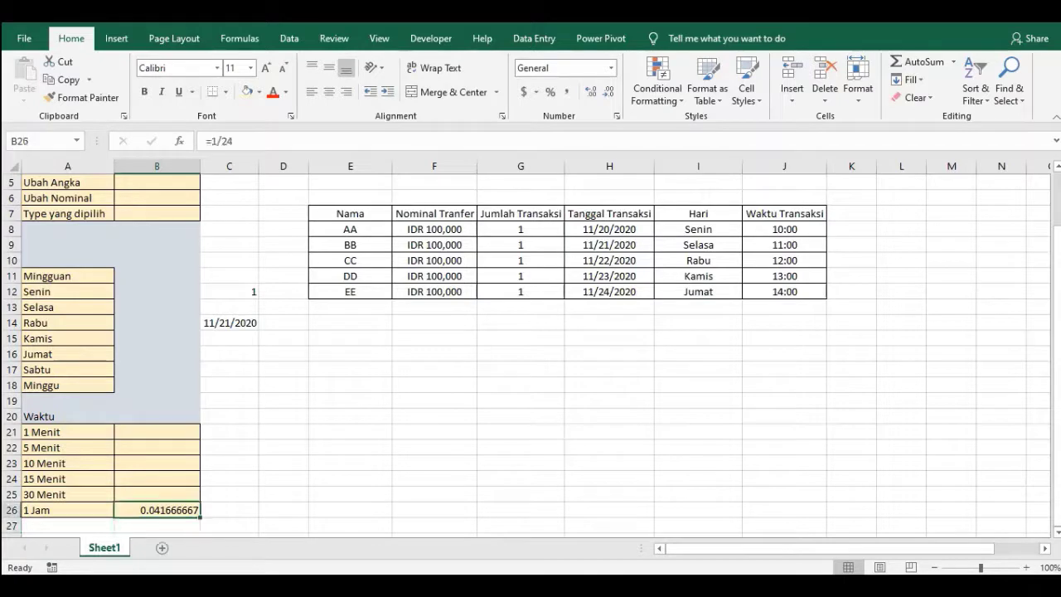
type("=")
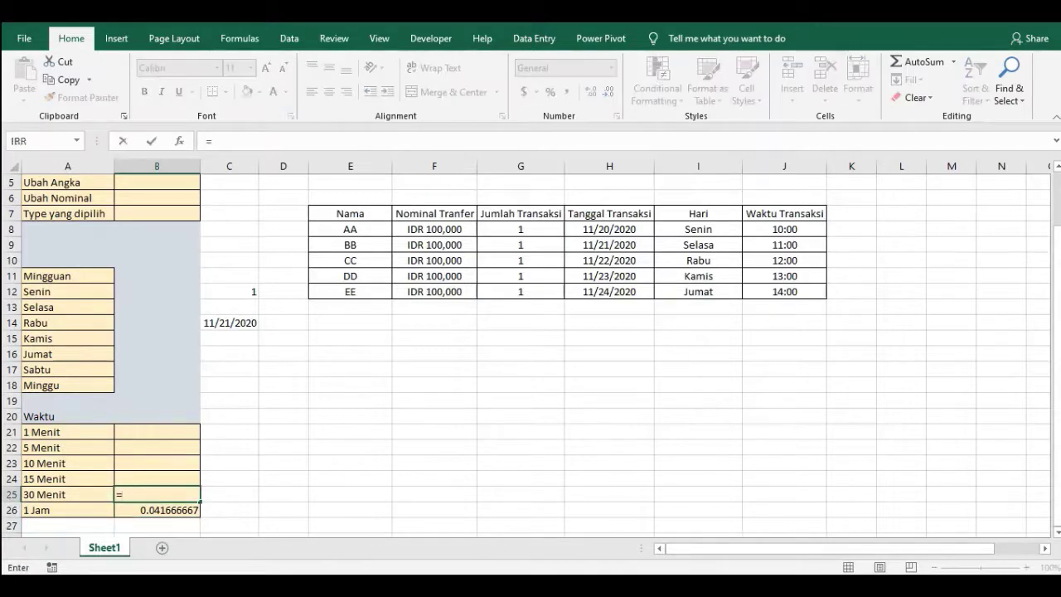
key("Down")
type("/")
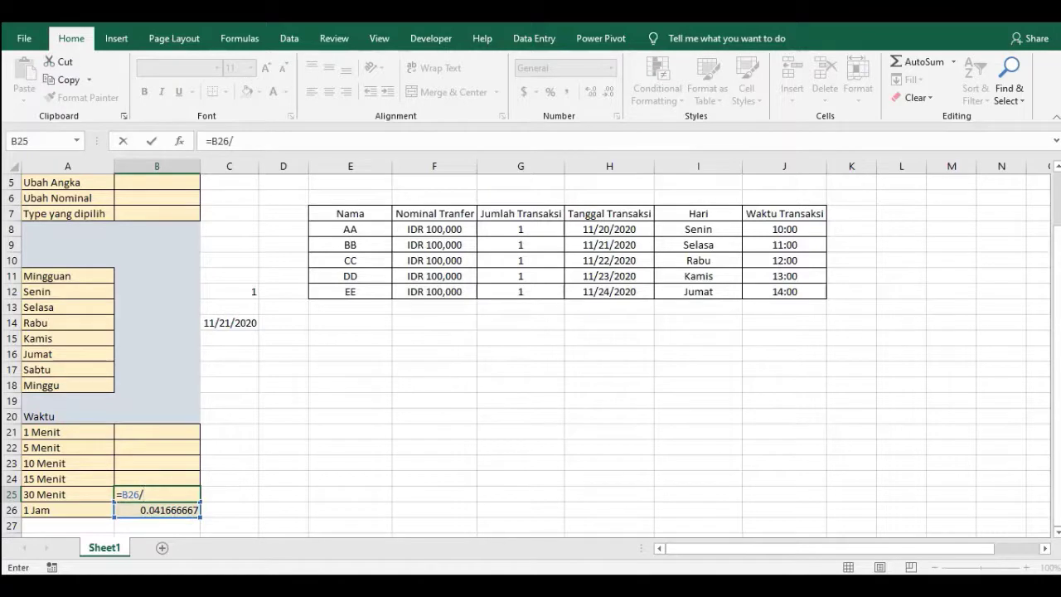
type("2")
key("Return")
Calculate the 15 Menit increment in B24 as half of the 30 Menit value with =B25/2.
key("Up")
key("Up")
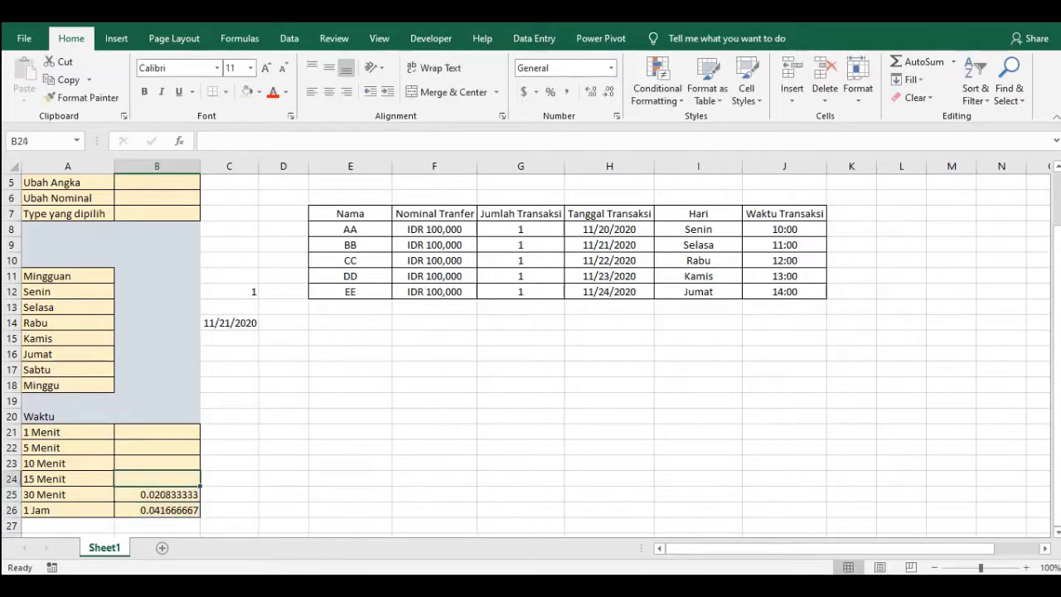
type("=")
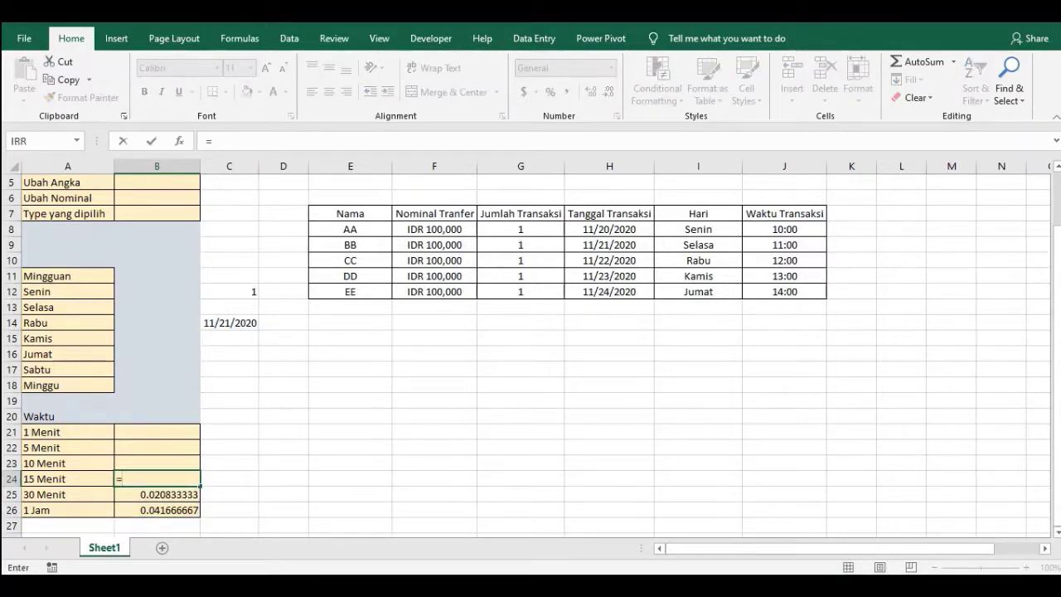
key("Down")
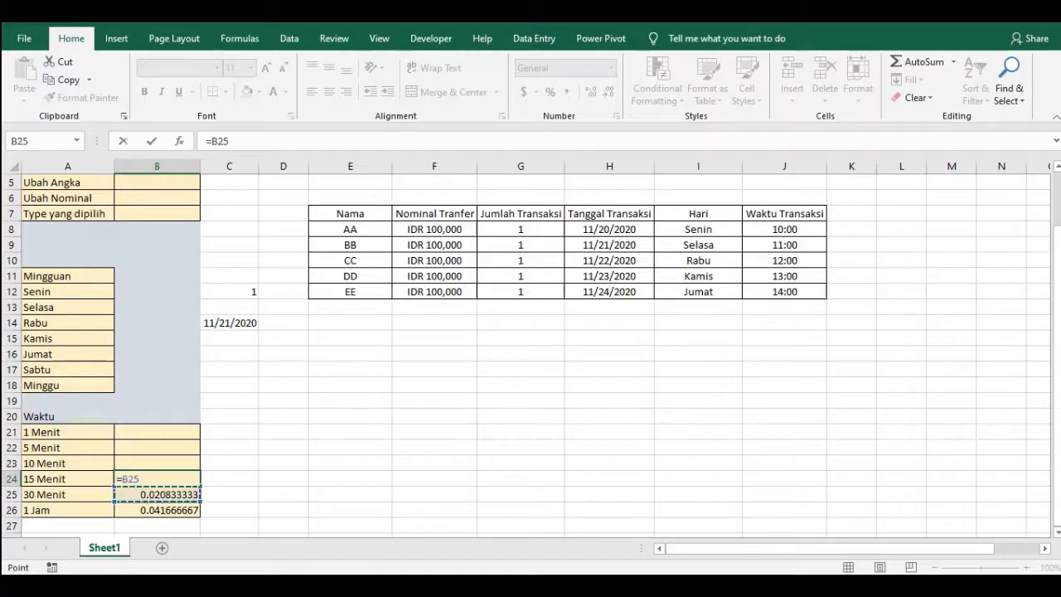
type("/2")
key("Return")
Calculate the 10 Menit increment in B23 as a third of the 30 Menit value with =B25/3.
key("Up")
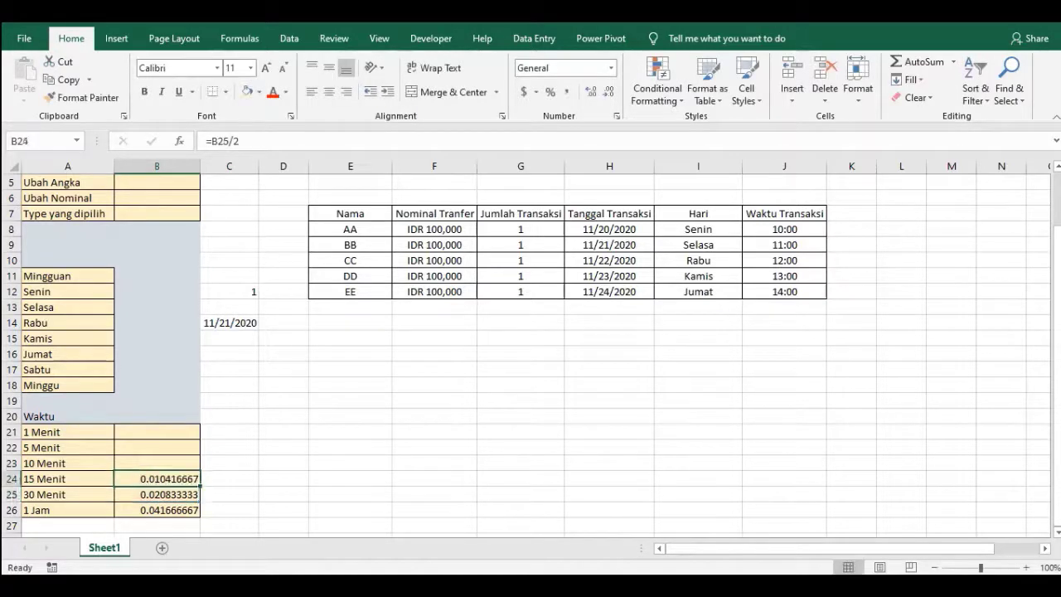
key("Up")
type("=")
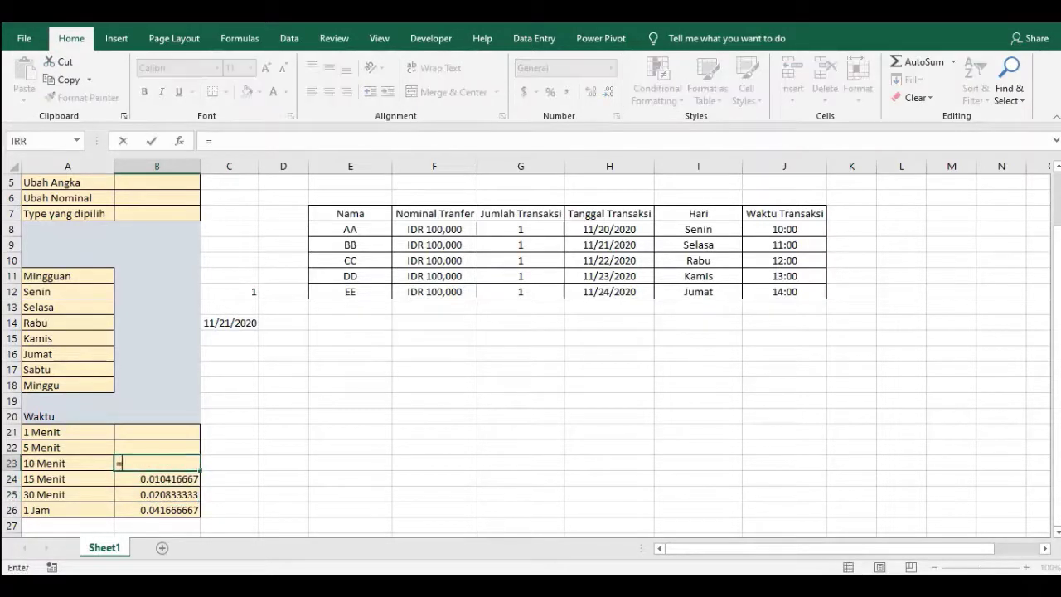
key("Down")
key("Down")
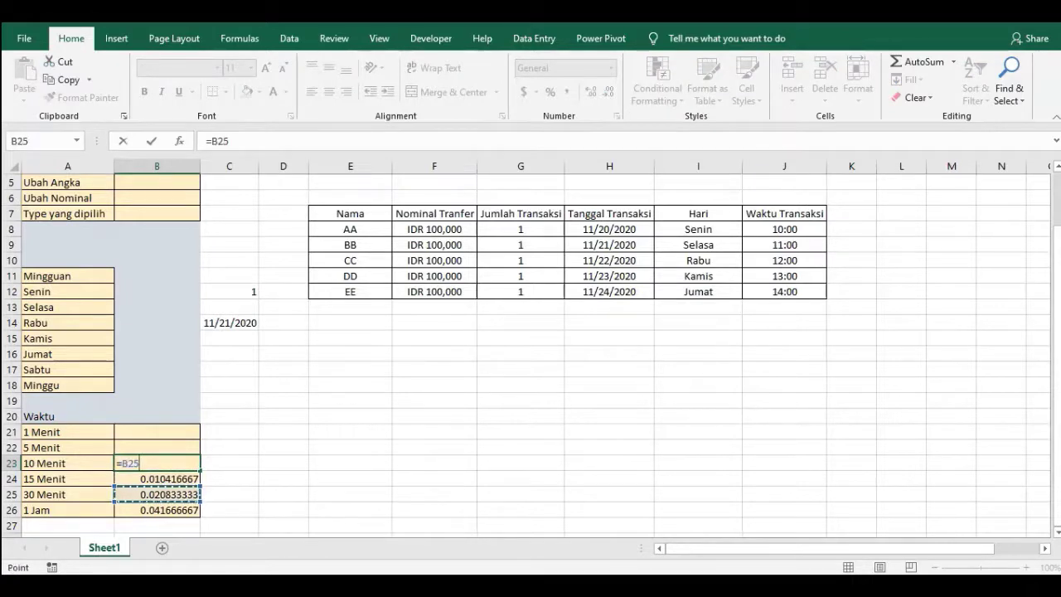
type("/3")
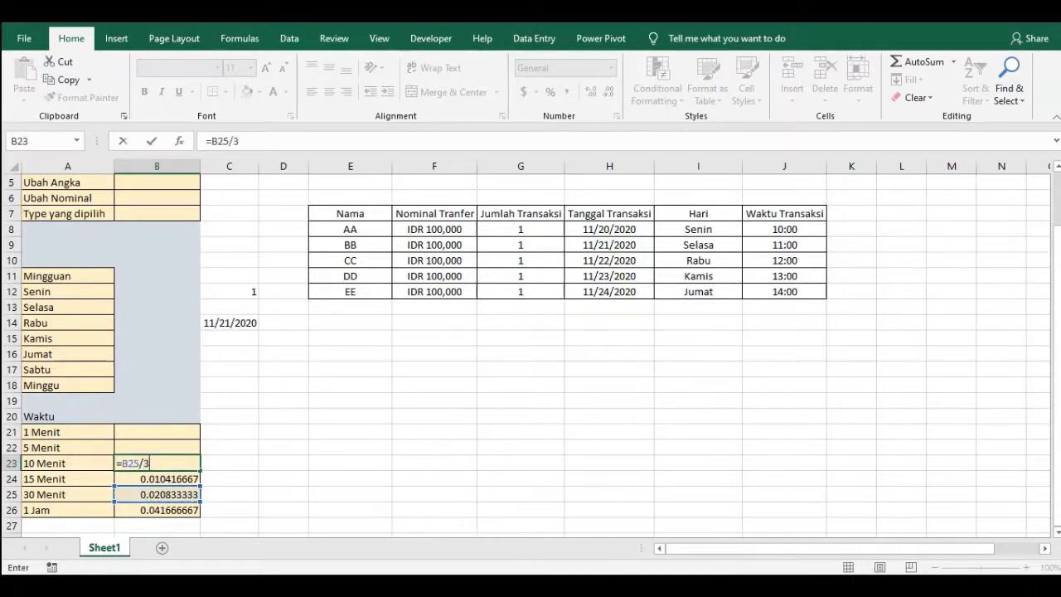
key("Return")
Calculate the 5 Menit increment in B22 as half of the 10 Menit value with =B23/2.
key("Up")
key("Up")
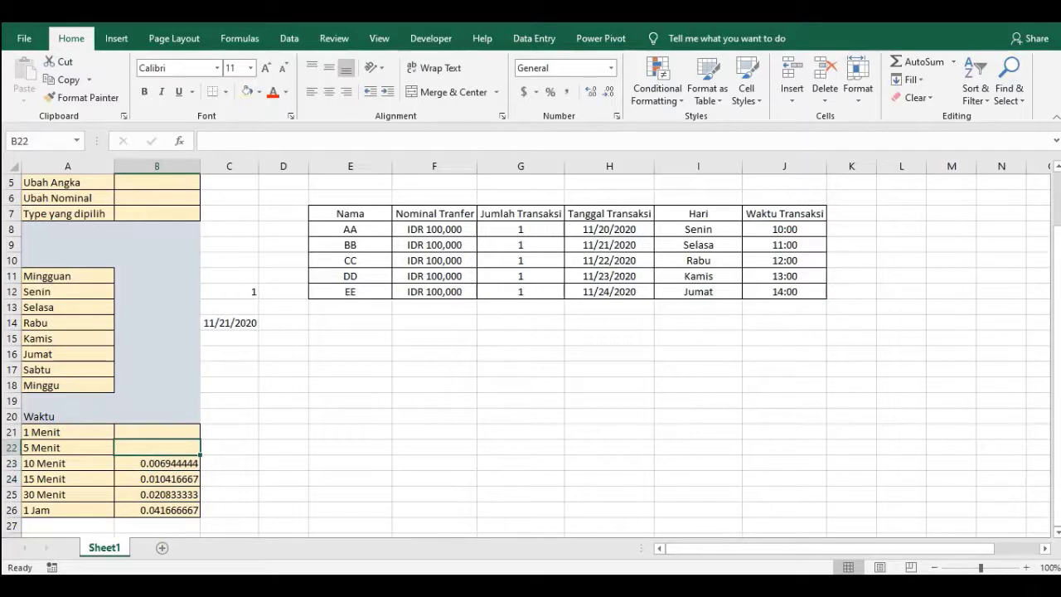
type("=")
key("Down")
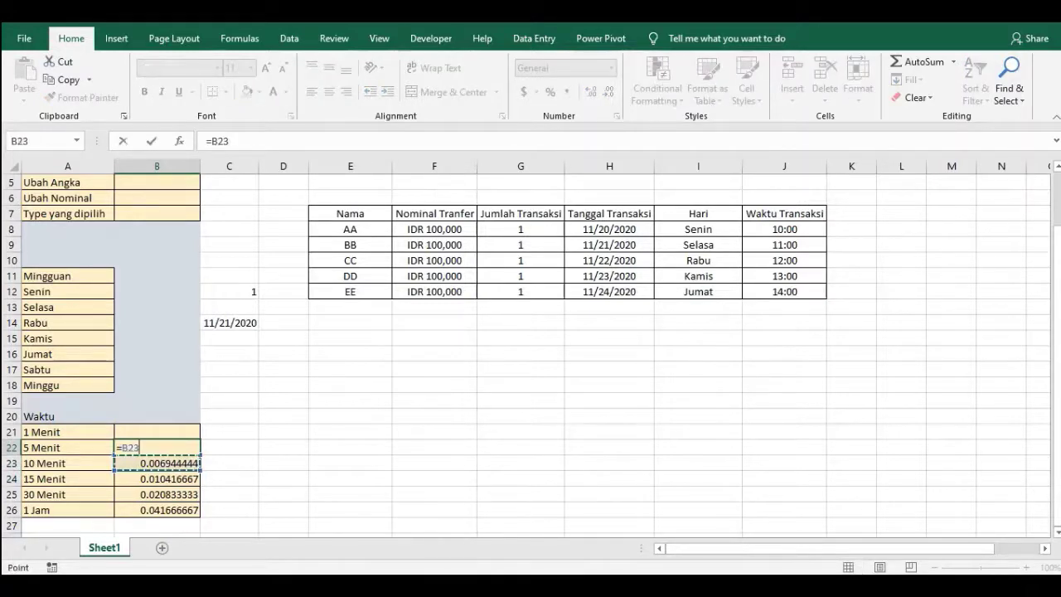
type("/2")
key("Return")
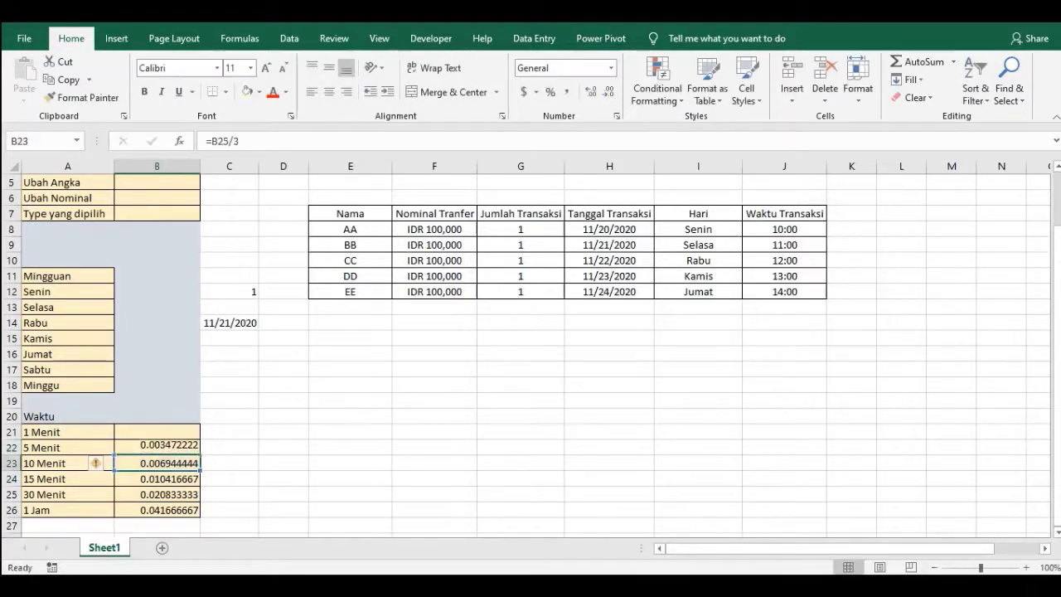
Calculate the 1 Menit increment in B21 as a fifth of the 5 Menit value with =B22/5.
key("Up")
key("Up")
type("=")
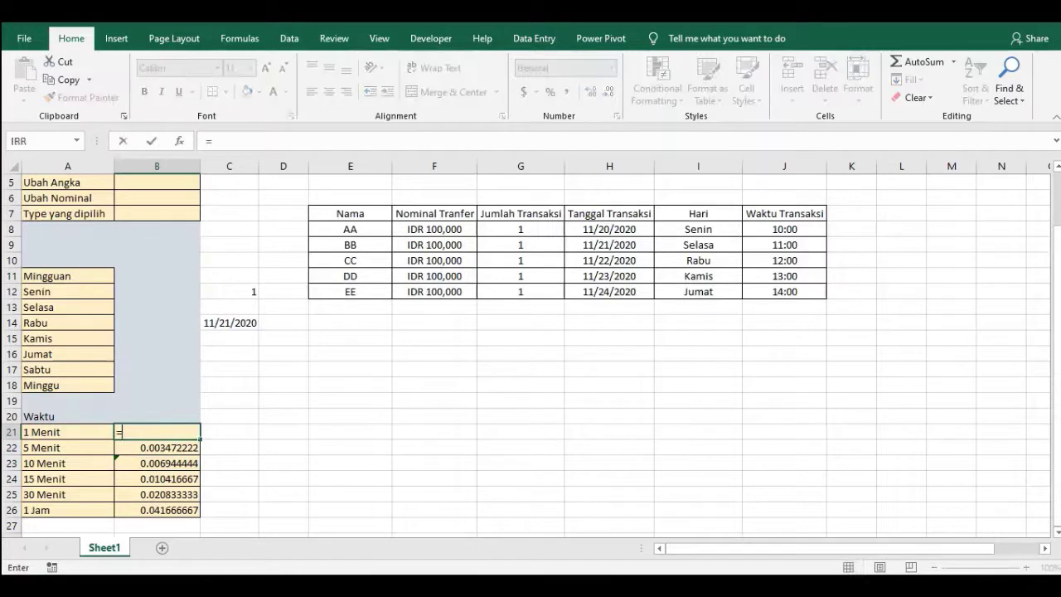
key("Down")
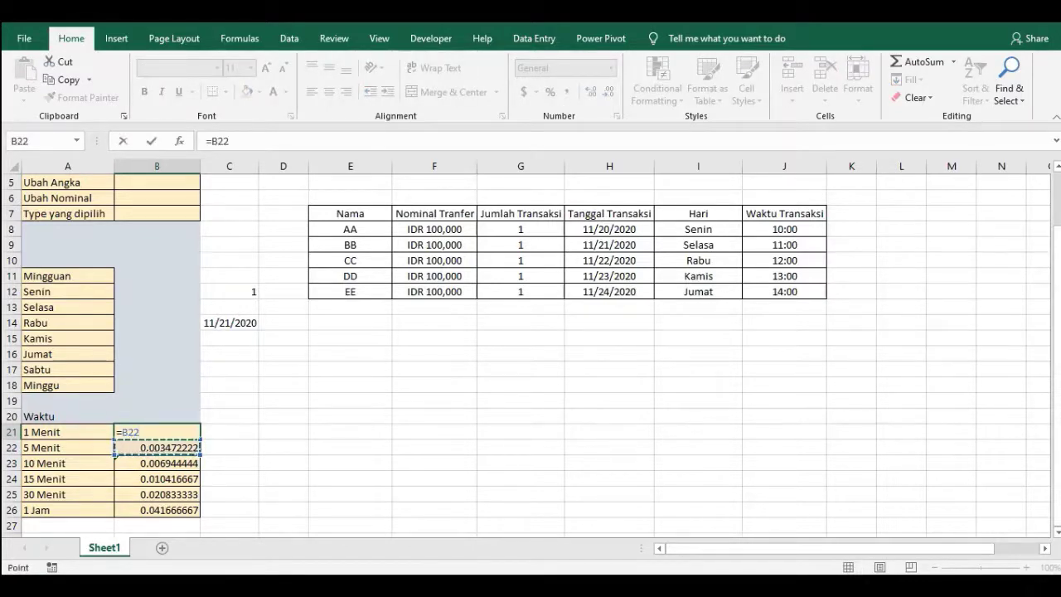
type("/5")
key("Return")
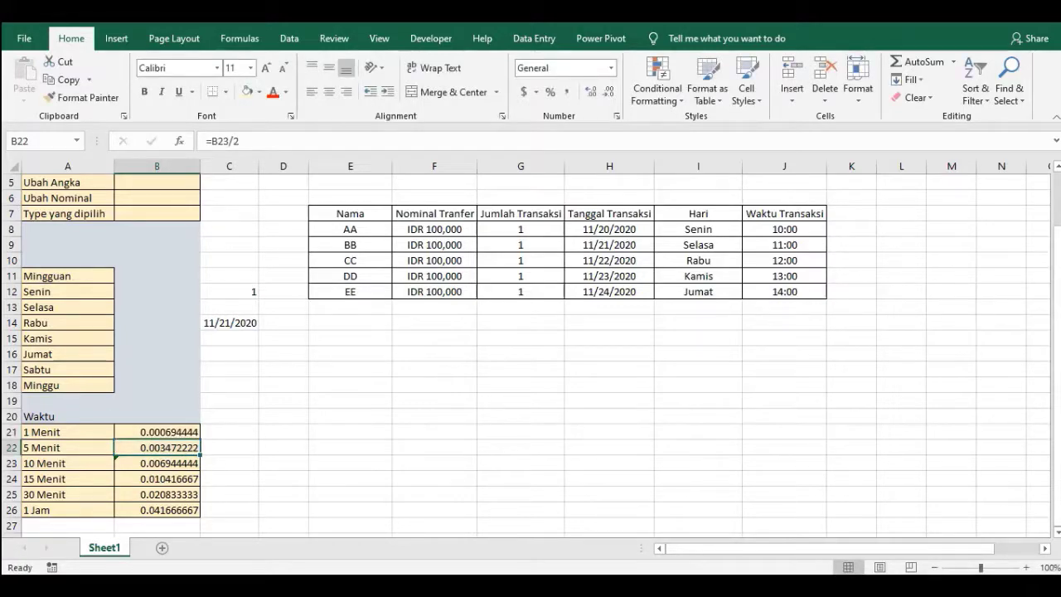
Clear the trial number and the date formula from C12:C14.
scroll(530, 348, "up", 1)
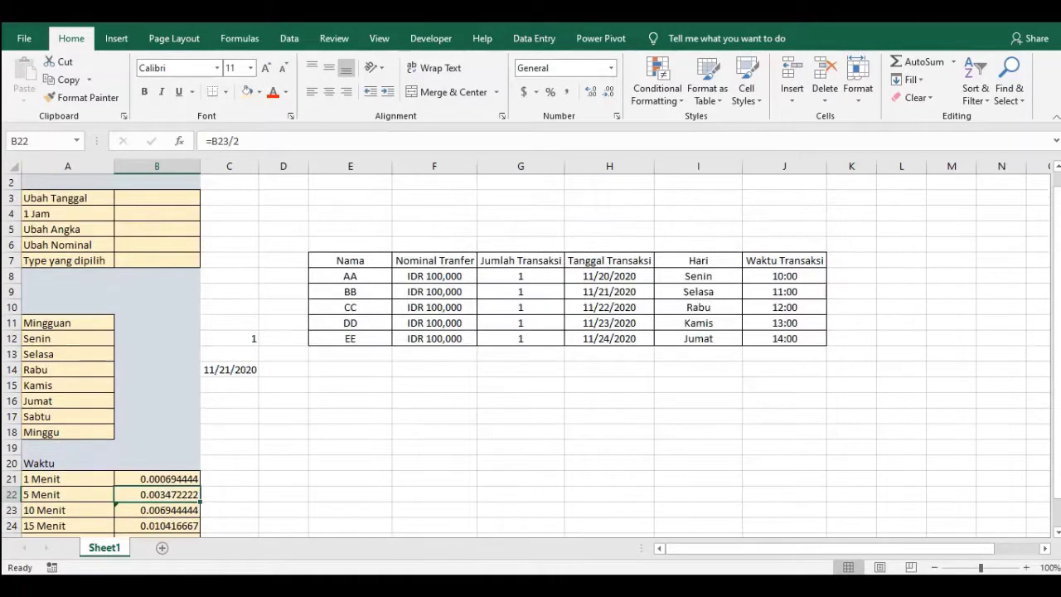
scroll(531, 348, "down", 1)
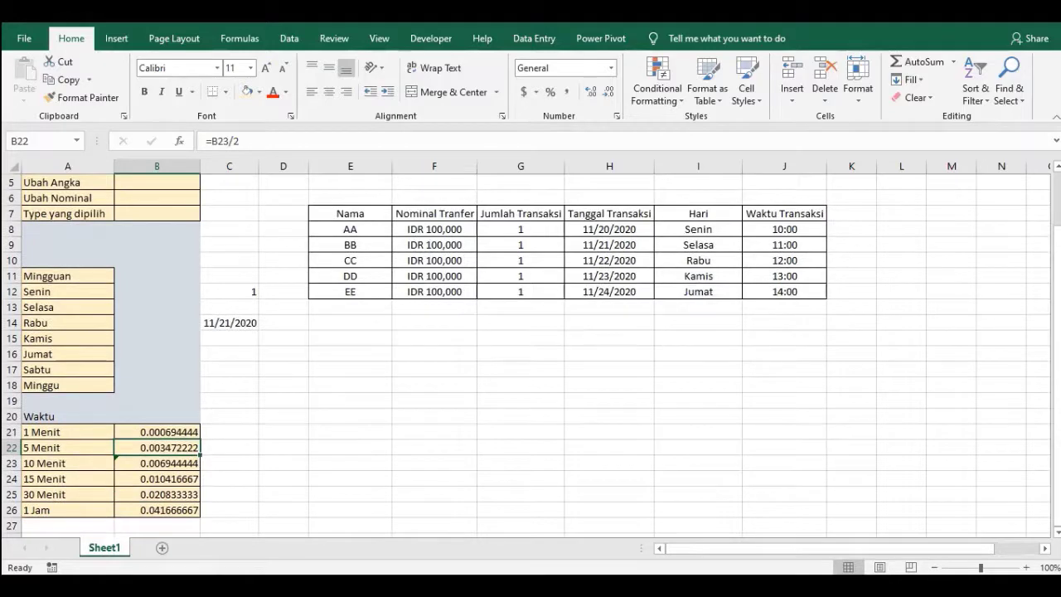
left_click_drag(230, 292, 229, 323)
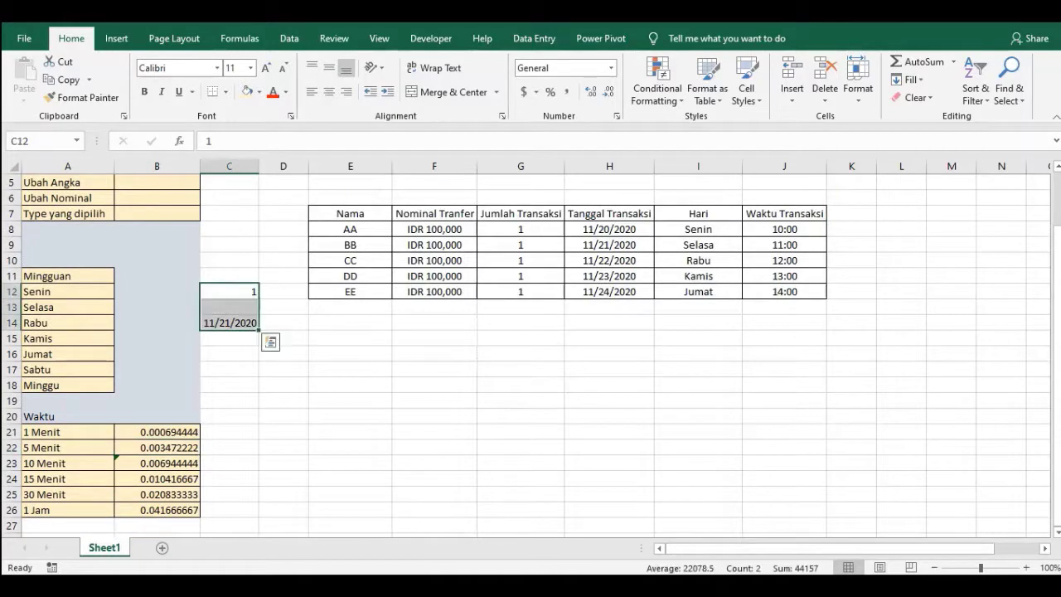
key("Delete")
scroll(531, 354, "up", 1)
left_click(283, 385)
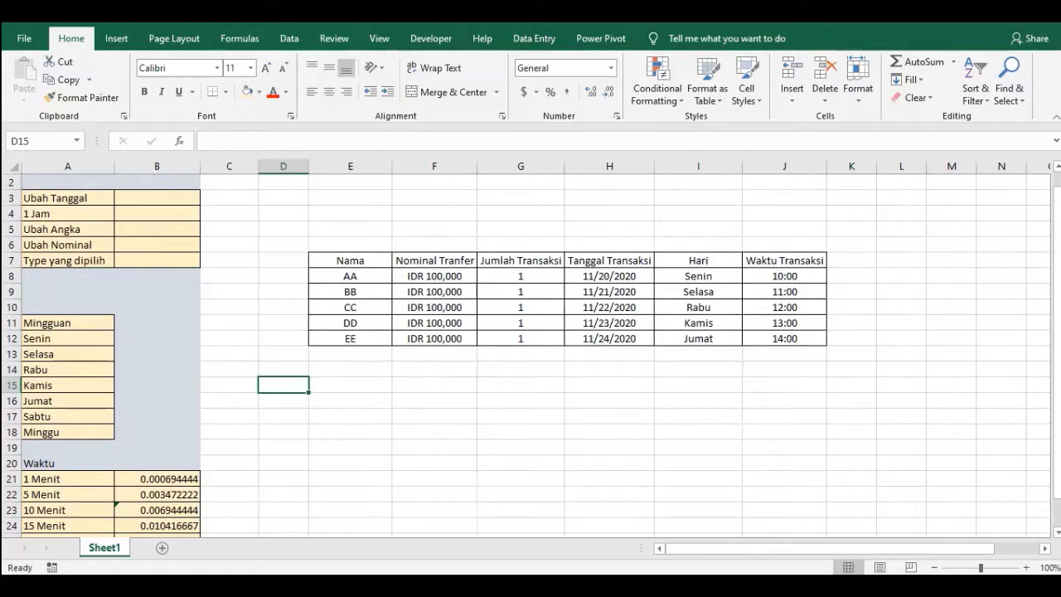
Define the name Week for the day names Senin to Minggu in A12:A18.
left_click_drag(68, 338, 68, 432)
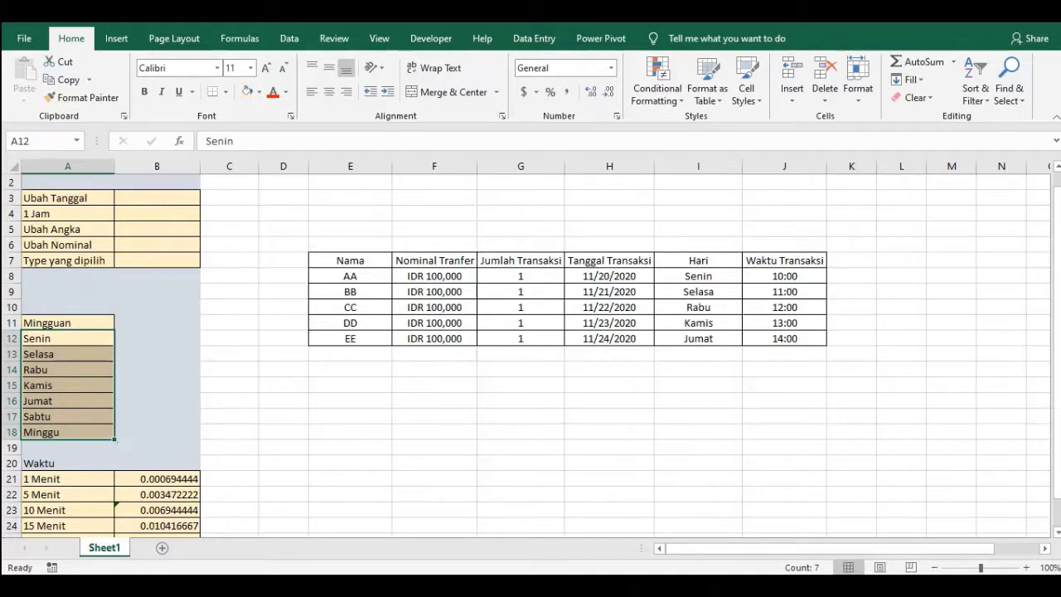
left_click(42, 140)
type("Week")
key("Return")
scroll(527, 355, "down", 1)
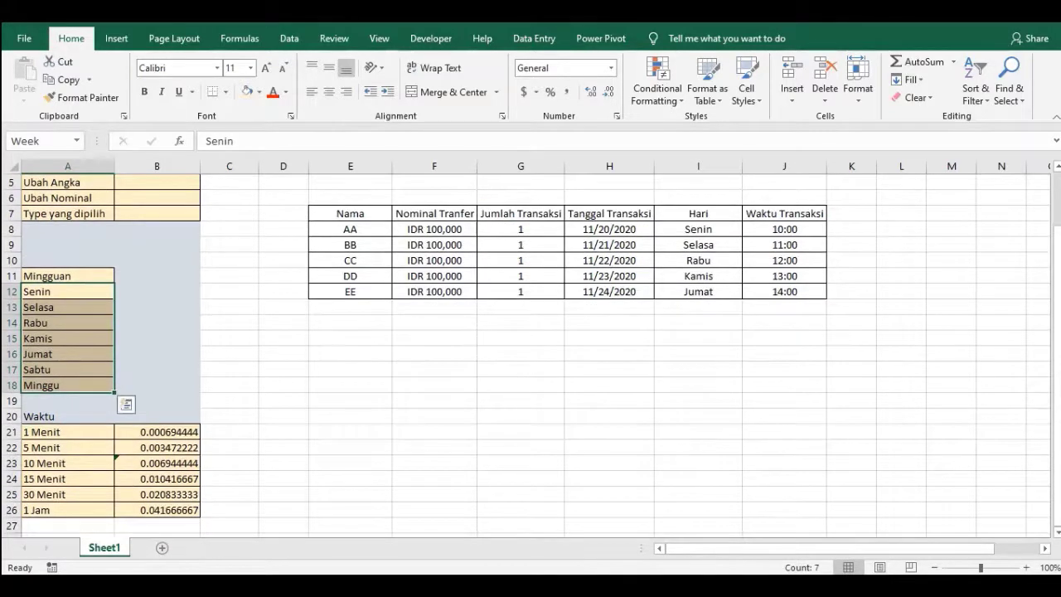
left_click(158, 463)
left_click(68, 431)
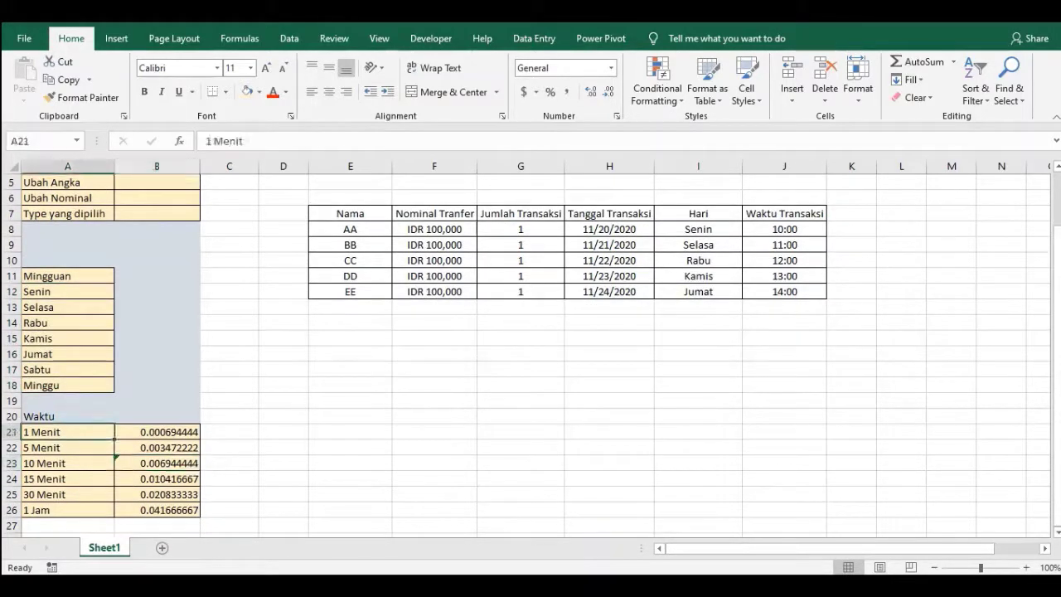
scroll(526, 355, "up", 1)
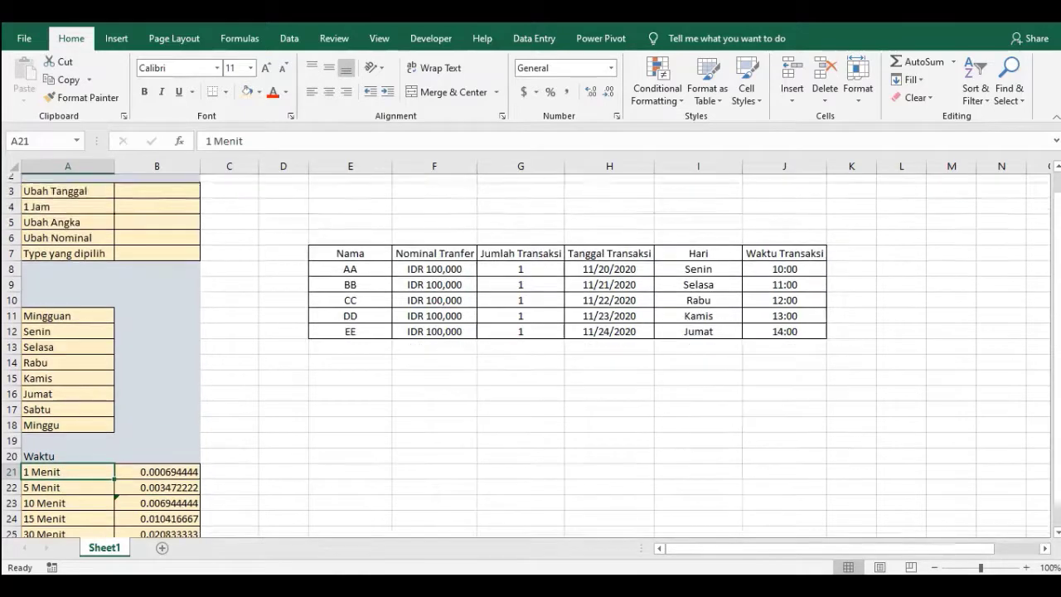
left_click(68, 214)
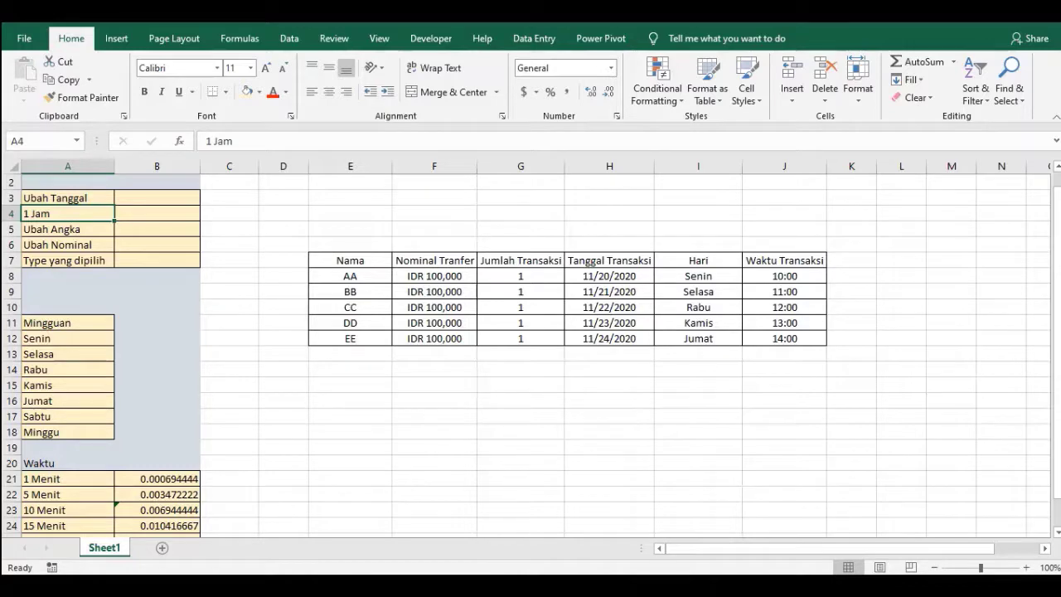
scroll(531, 352, "down", 1)
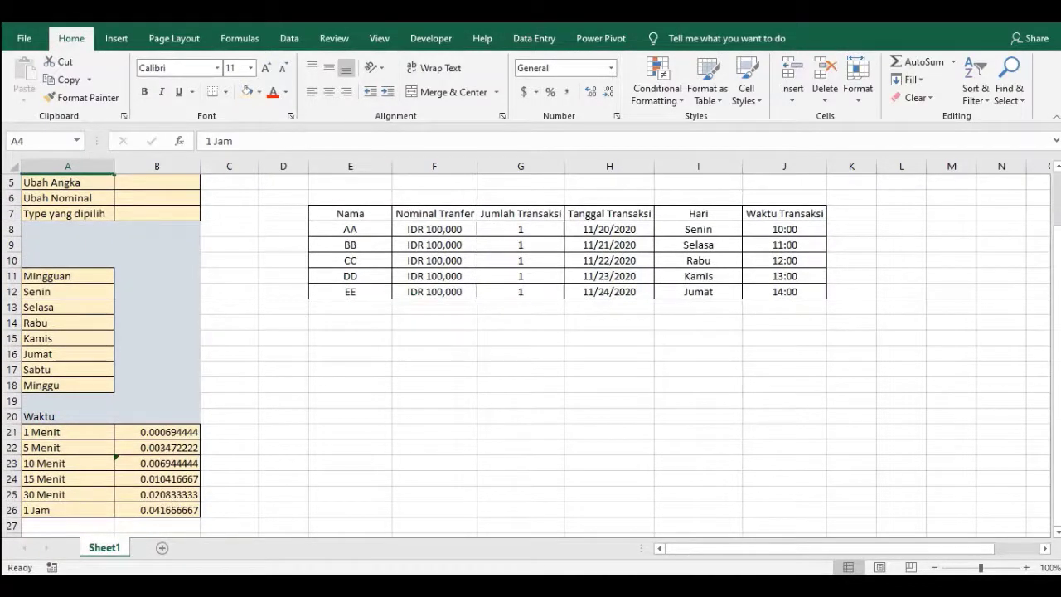
scroll(530, 352, "up", 1)
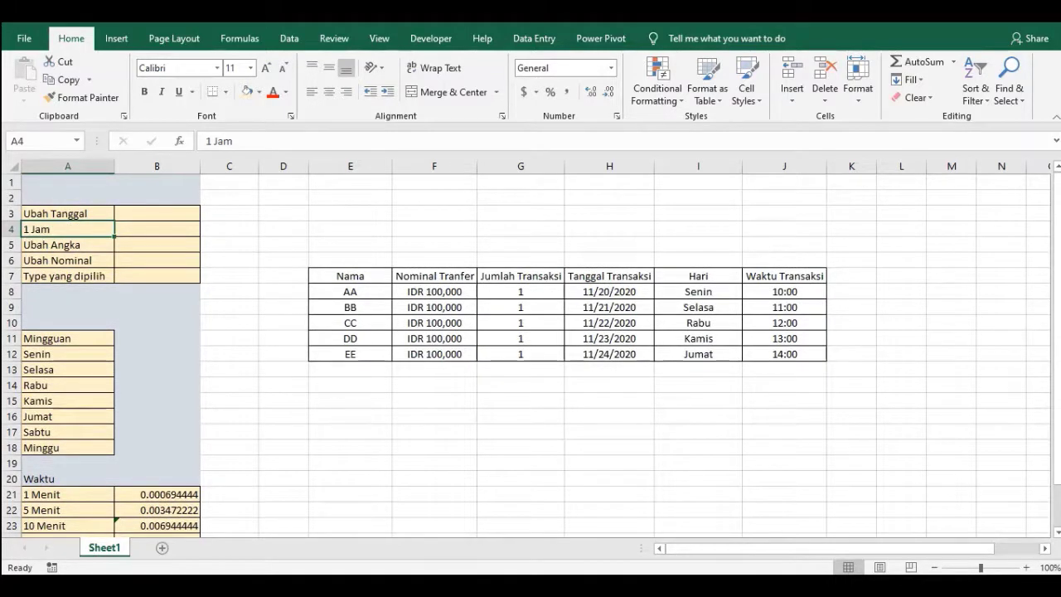
Define the name Namawaktu for the time labels 1 Menit to 1 Jam in A21:A26.
scroll(531, 352, "down", 2)
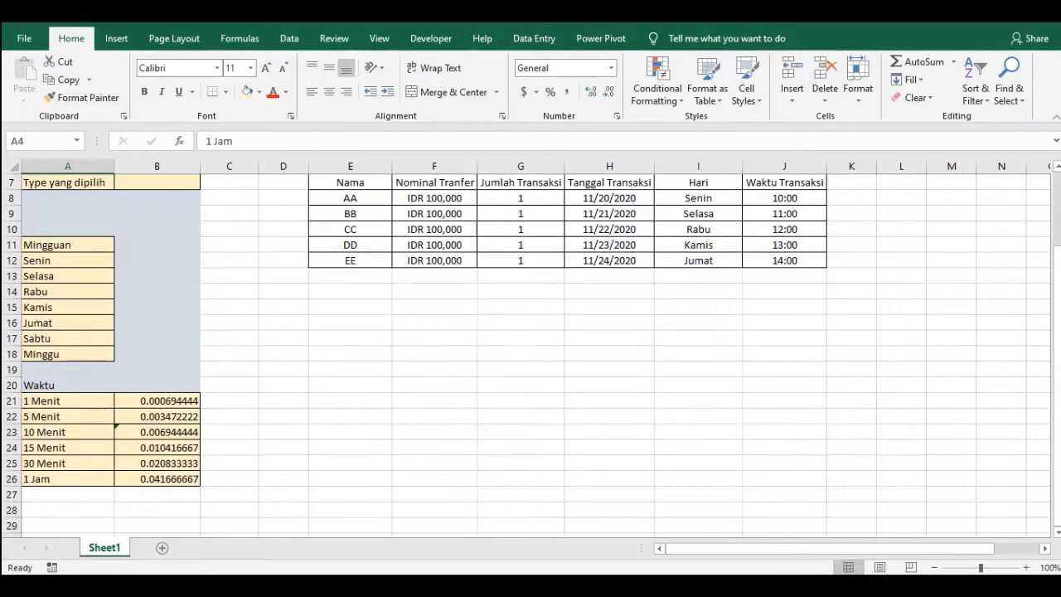
left_click_drag(67, 400, 67, 479)
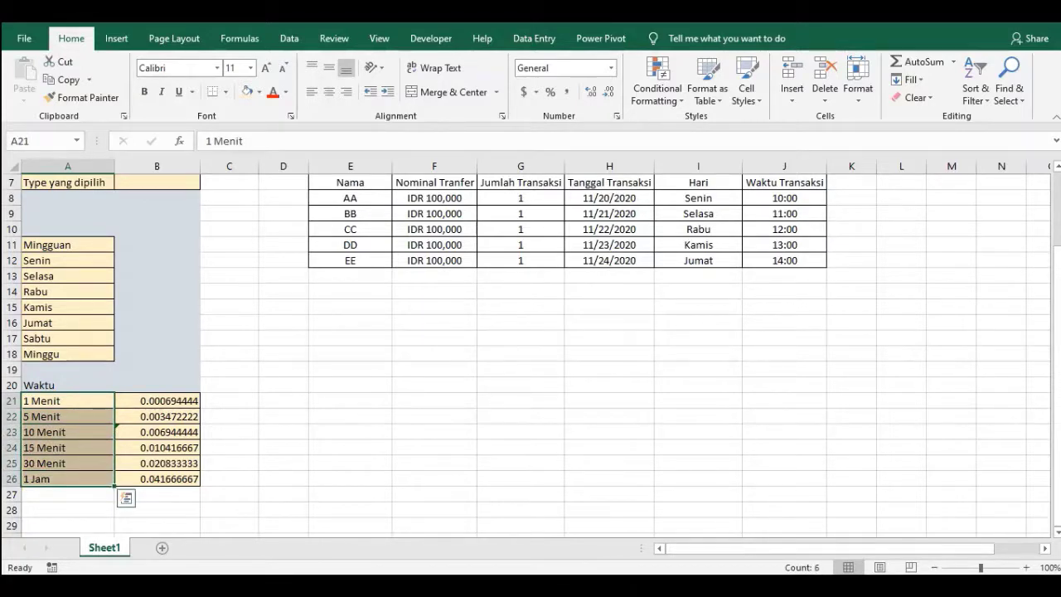
left_click(42, 141)
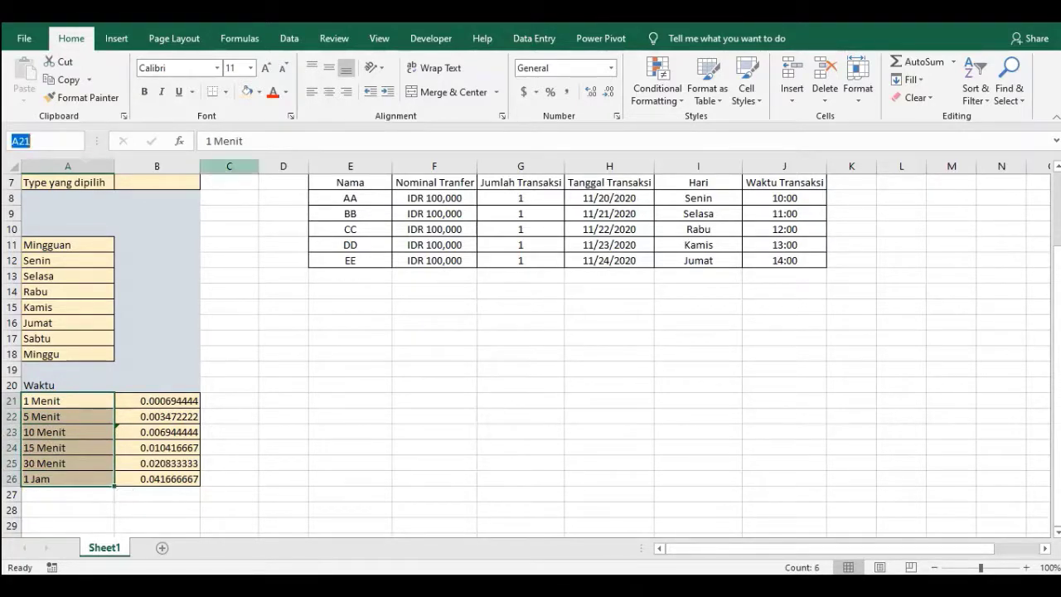
type("Namawaktu")
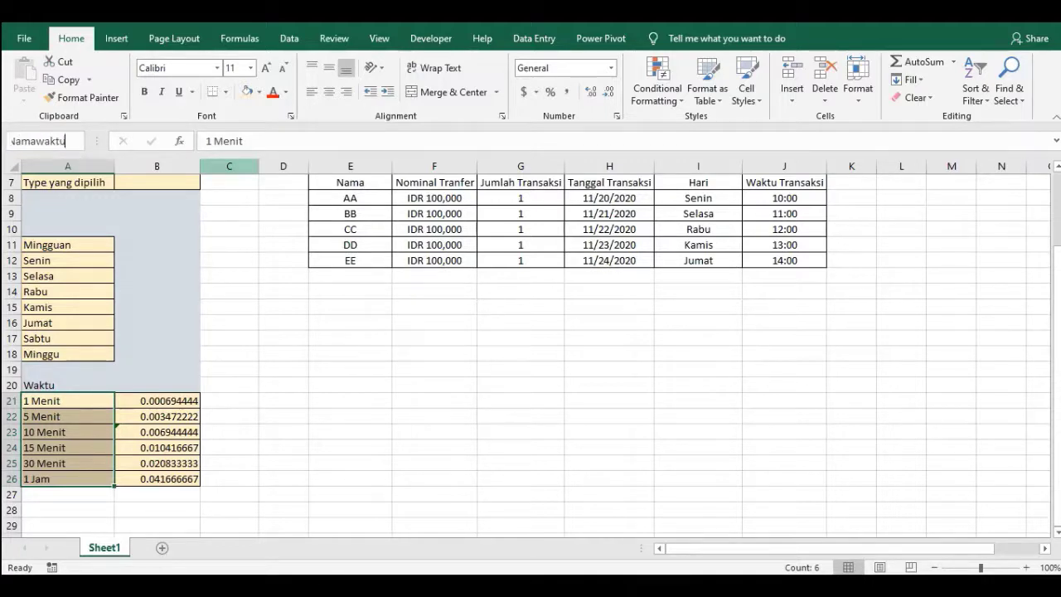
key("Return")
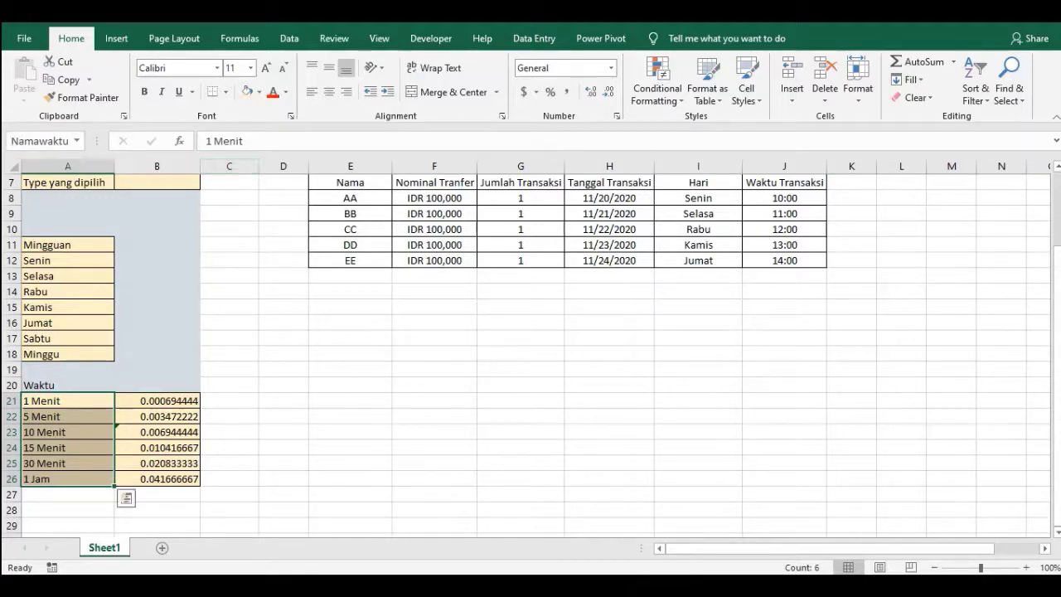
Define the name Rumuswaktu for the time increment values in B21:B26.
left_click_drag(157, 401, 156, 479)
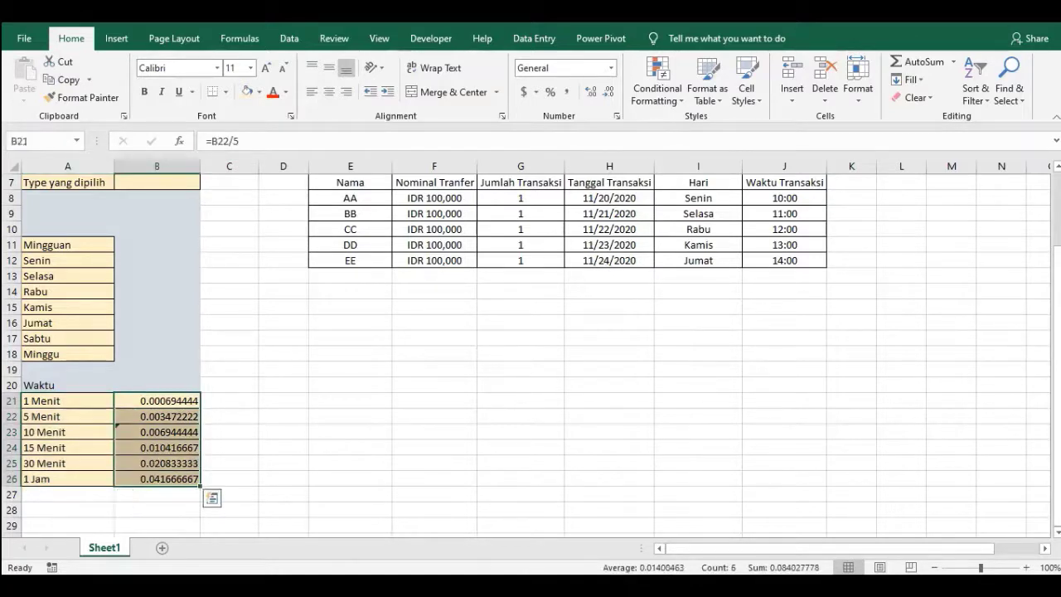
left_click_drag(157, 401, 157, 479)
left_click(33, 141)
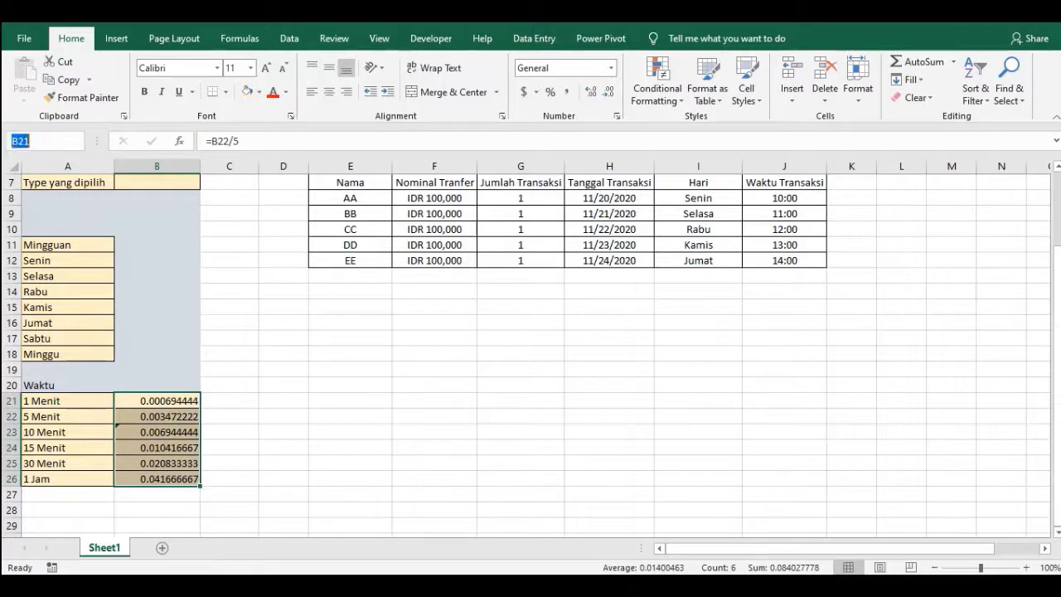
type("Rumuswaktu")
key("Return")
left_click(350, 290)
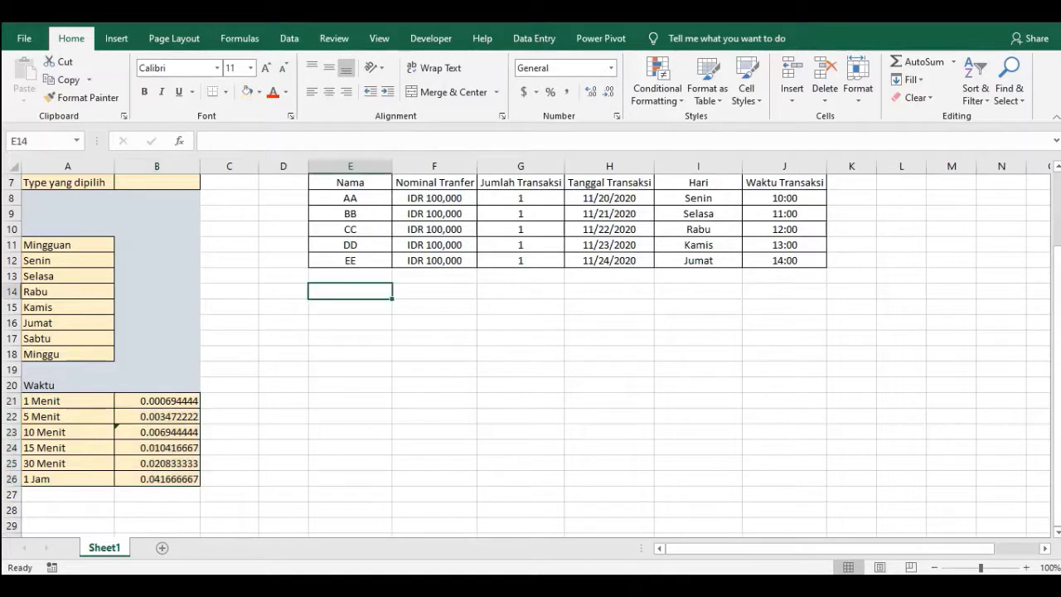
Define the name Twaktu for the whole time table in A21:B26.
left_click_drag(67, 400, 158, 479)
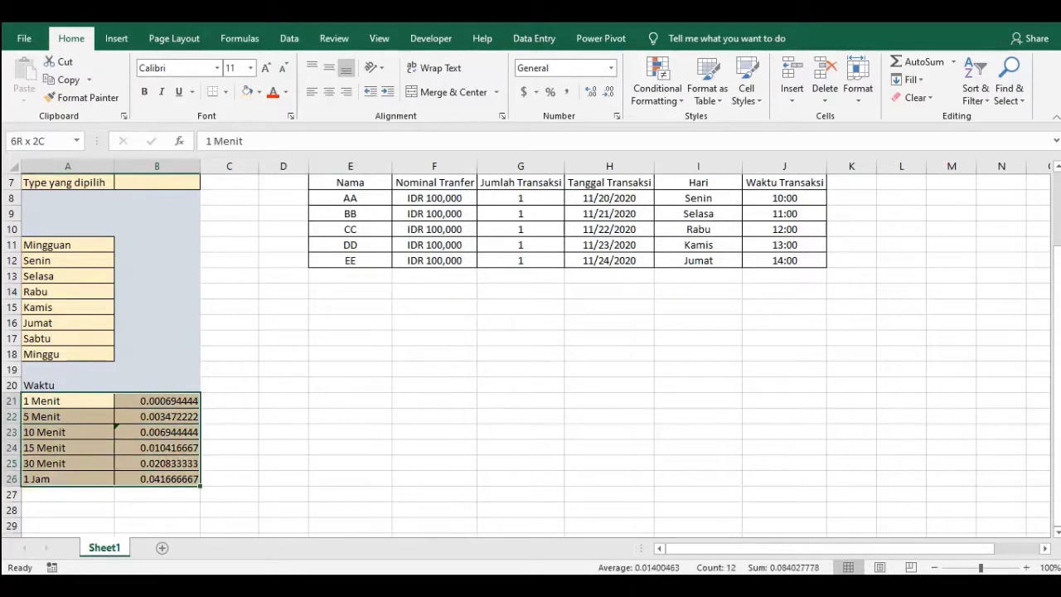
left_click(41, 141)
type("Twaktu")
key("Return")
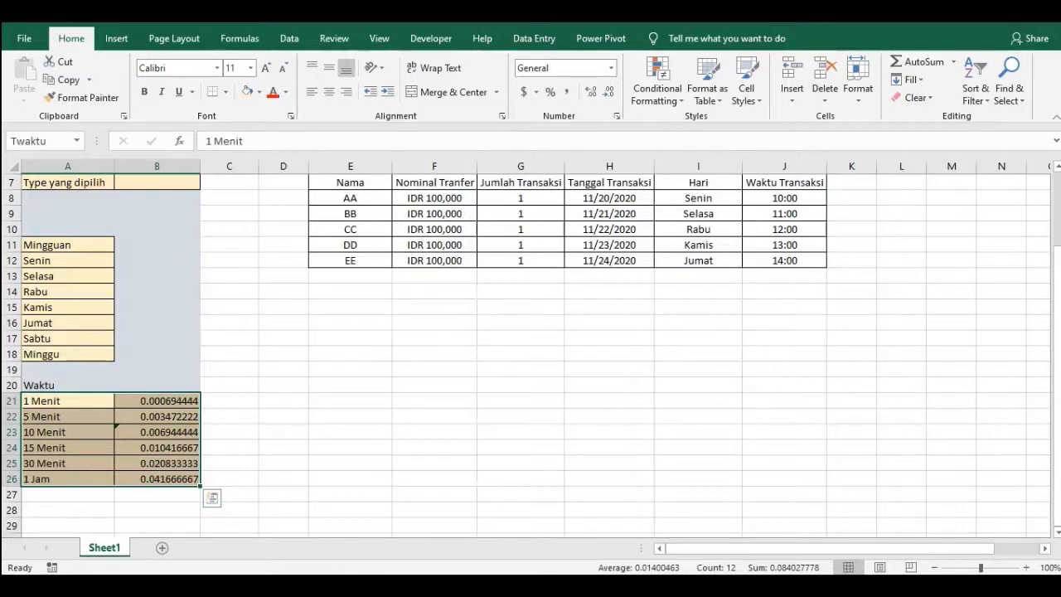
Look up the name defined for the time labels in A21:A26.
scroll(212, 496, "up", 1)
scroll(530, 352, "up", 1)
left_click(68, 230)
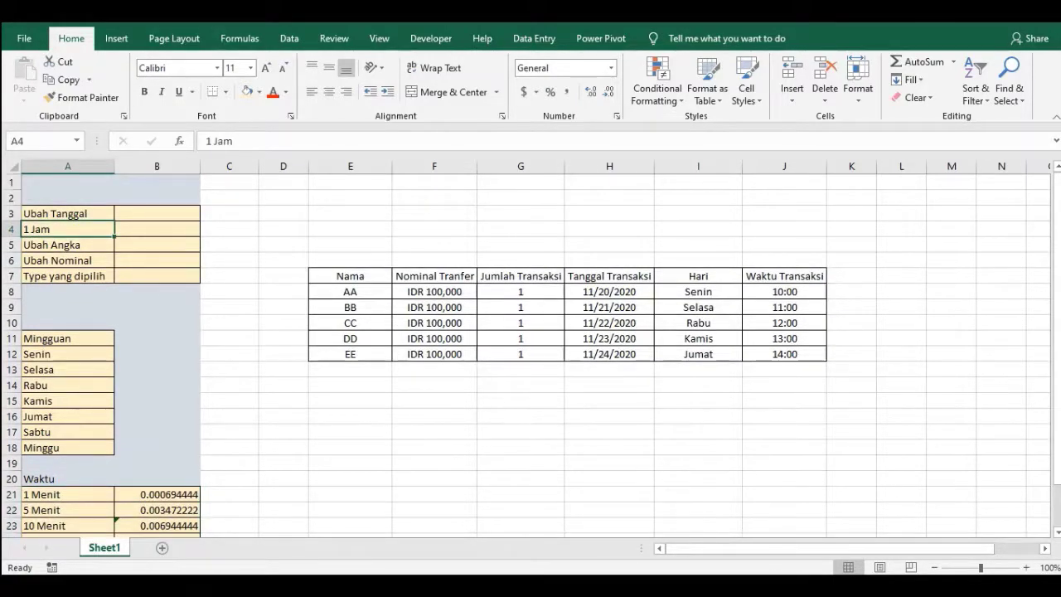
scroll(531, 352, "down", 1)
left_click_drag(68, 448, 68, 525)
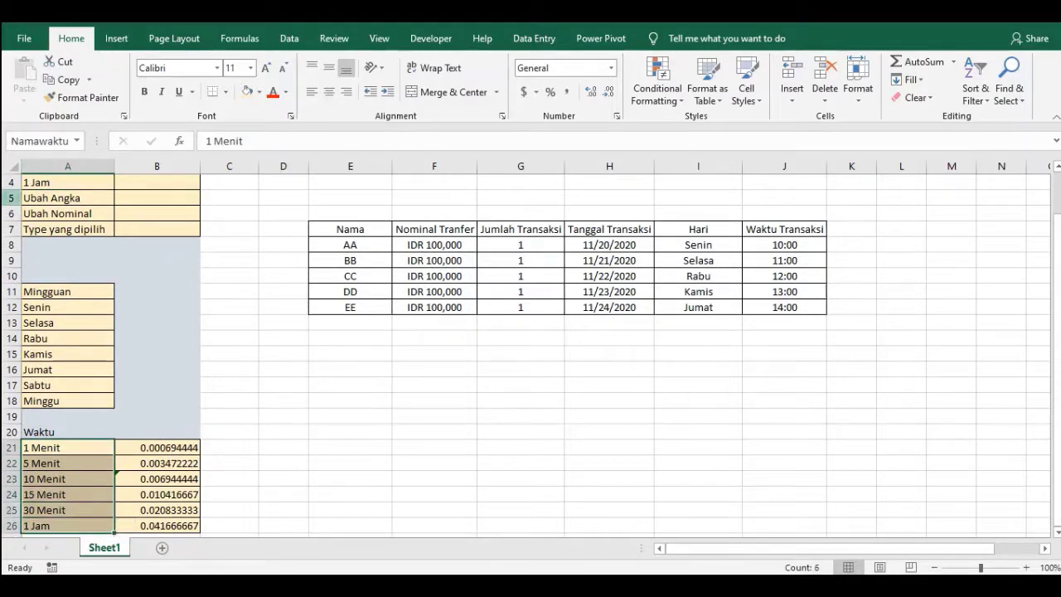
scroll(530, 352, "up", 1)
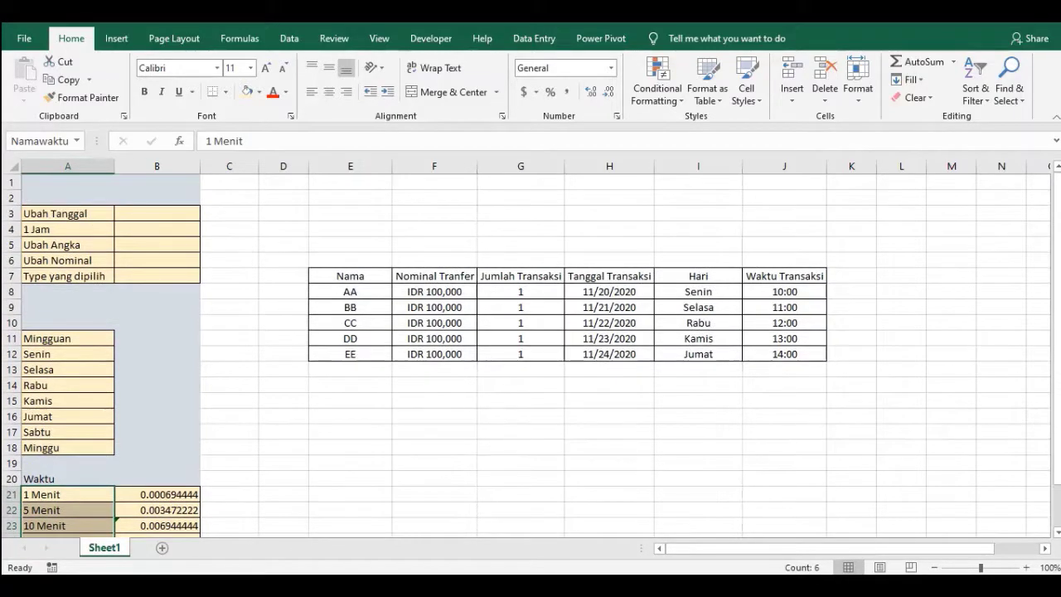
left_click(40, 141)
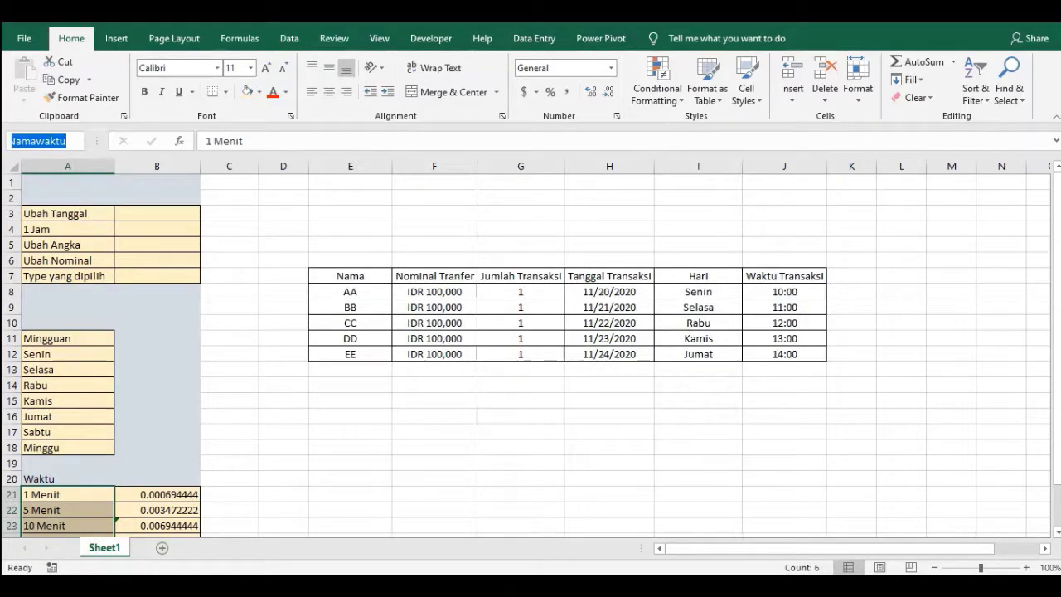
left_click(229, 323)
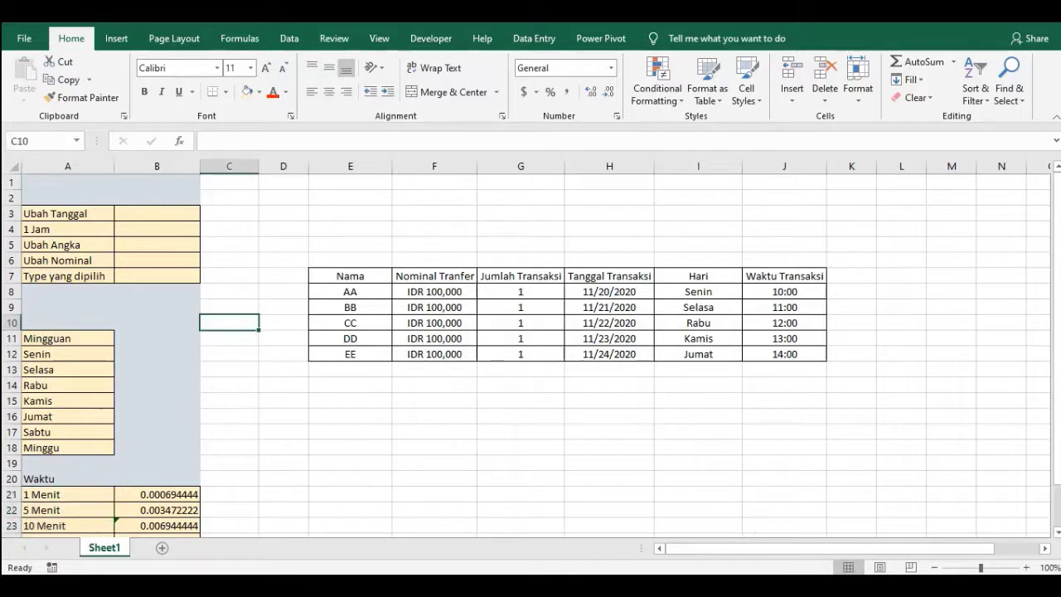
Add list data validation to A4 with =Namawaktu as the source.
left_click(68, 229)
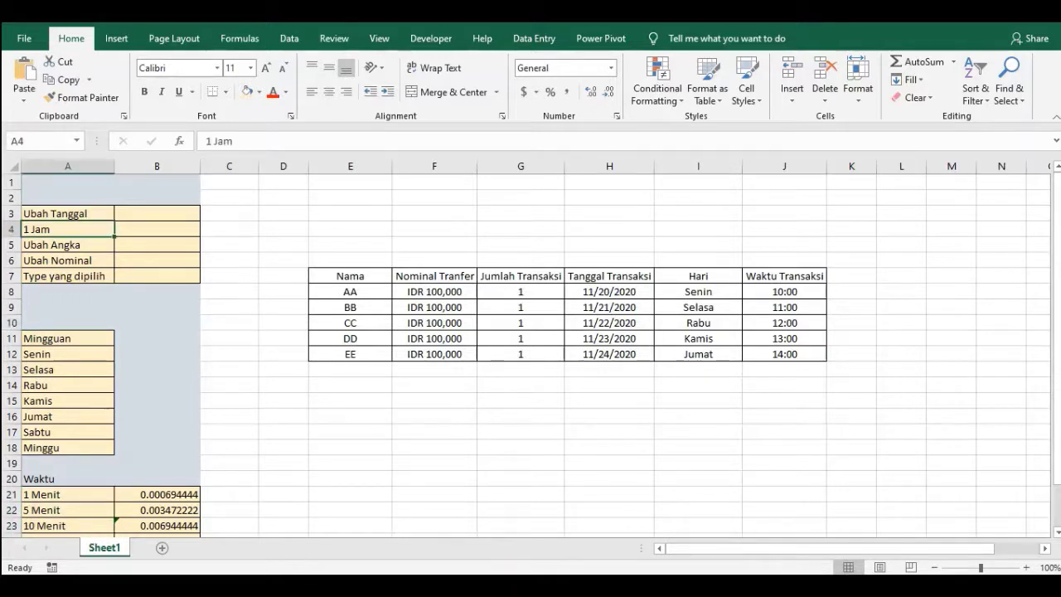
left_click(289, 38)
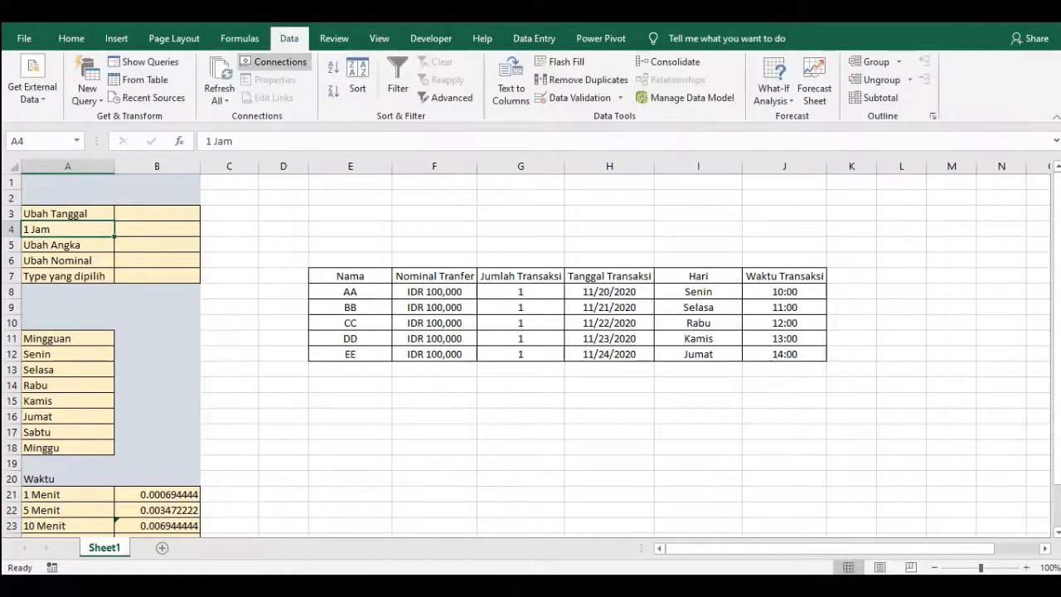
left_click(620, 98)
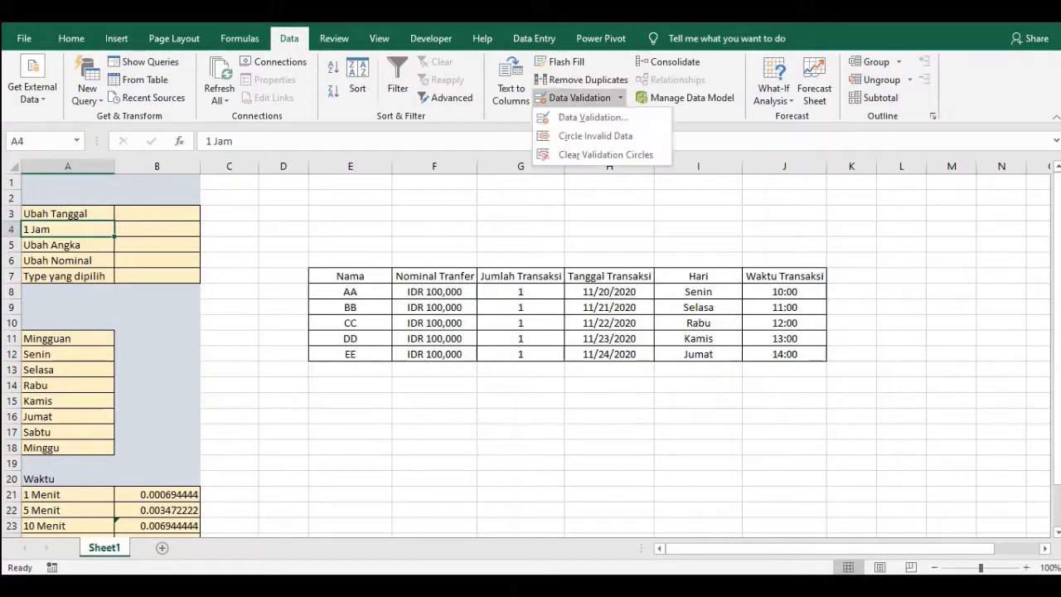
left_click(593, 117)
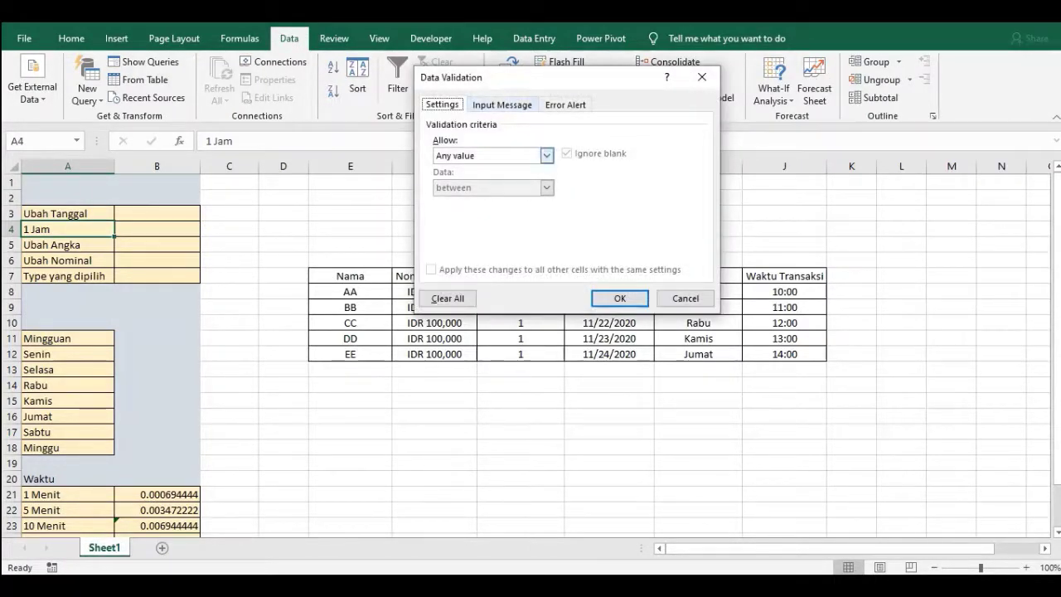
left_click(546, 155)
left_click(464, 198)
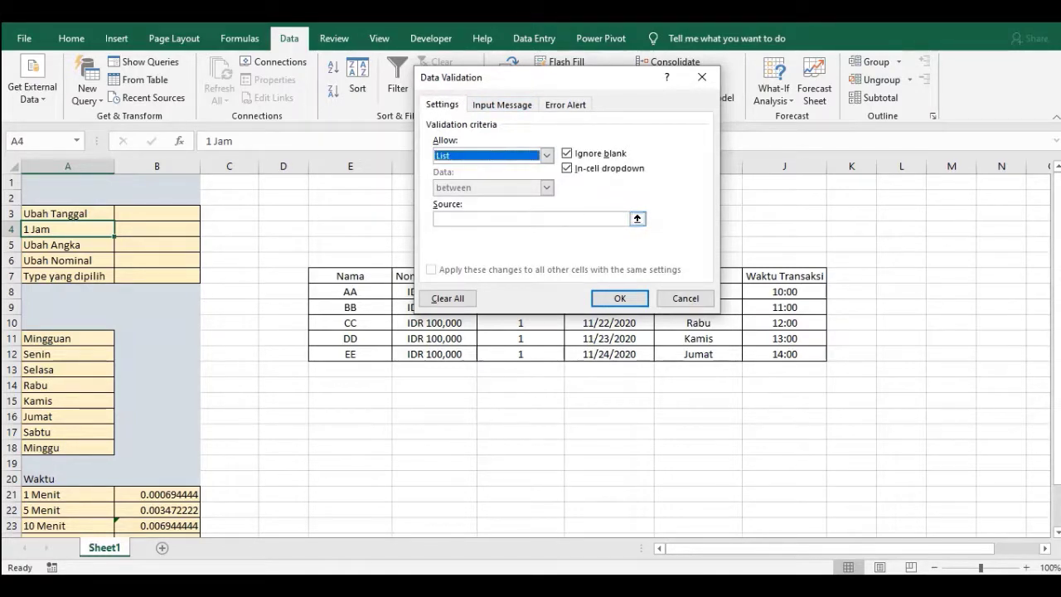
left_click(531, 219)
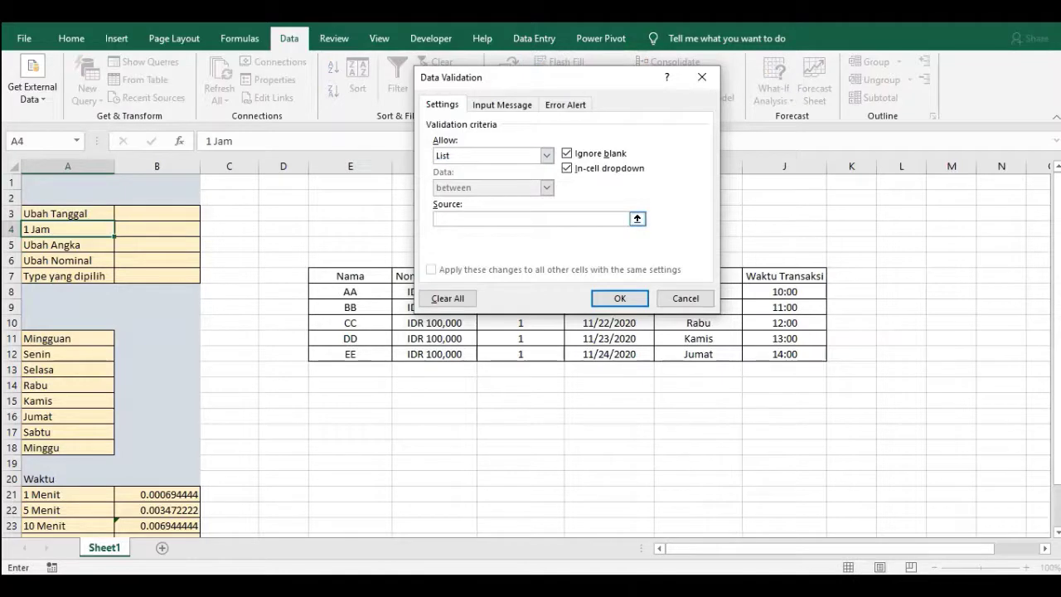
type("=Namawaktu")
scroll(530, 348, "down", 1)
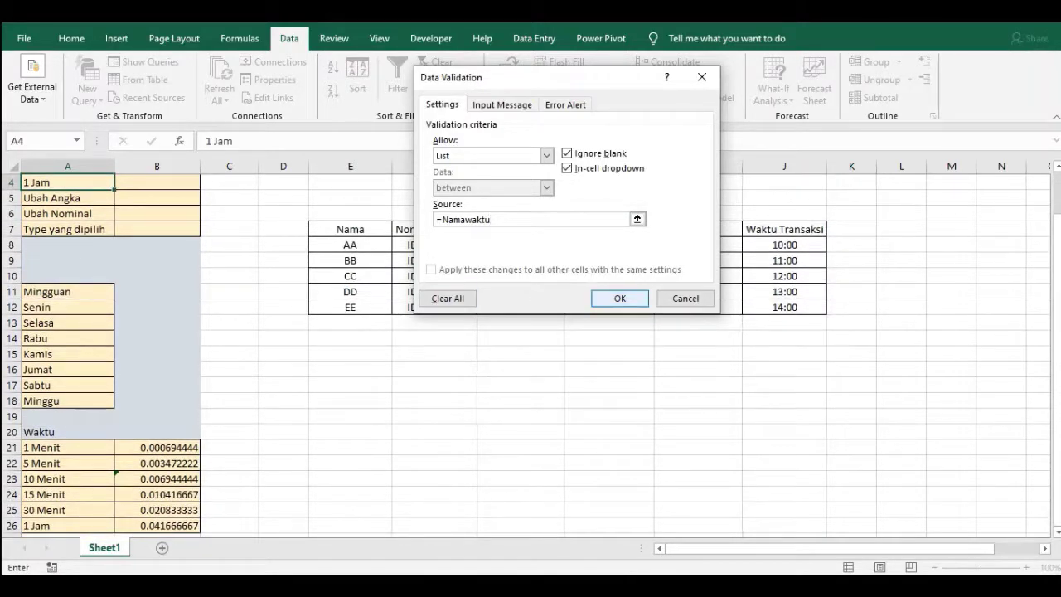
key("Return")
scroll(530, 357, "up", 1)
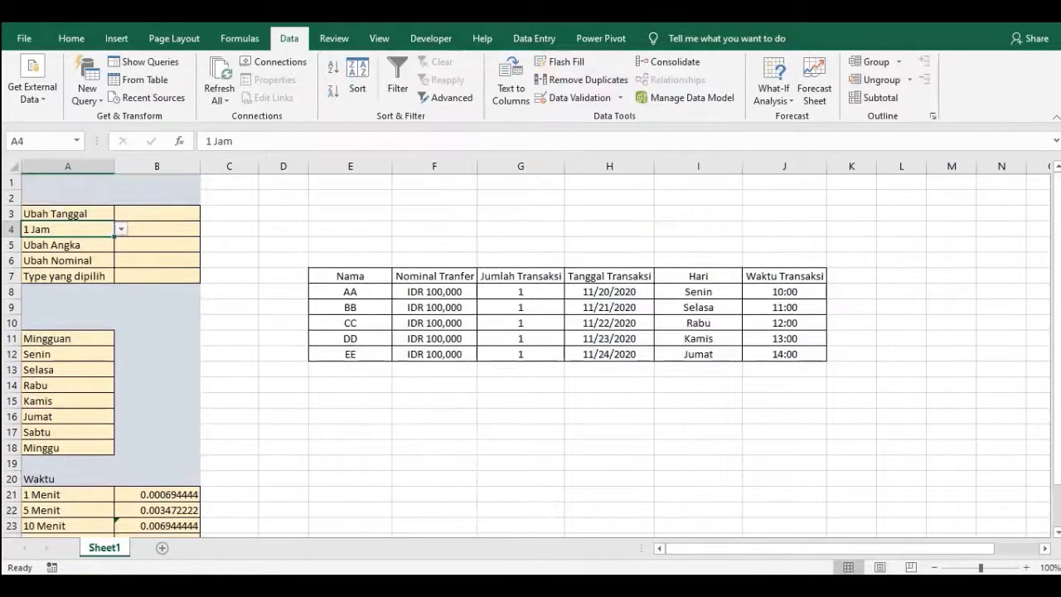
Try out the drop-down list in A4 by picking 1 Menit, 10 Menit and 1 Menit again.
left_click(121, 229)
left_click(67, 241)
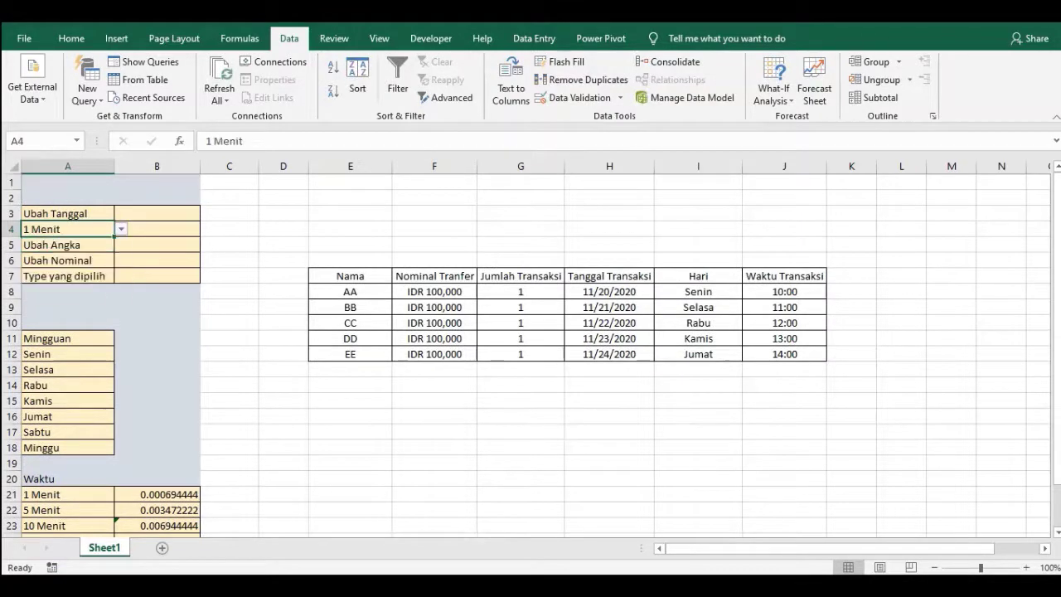
left_click(121, 229)
left_click(67, 252)
left_click(121, 229)
scroll(530, 348, "down", 2)
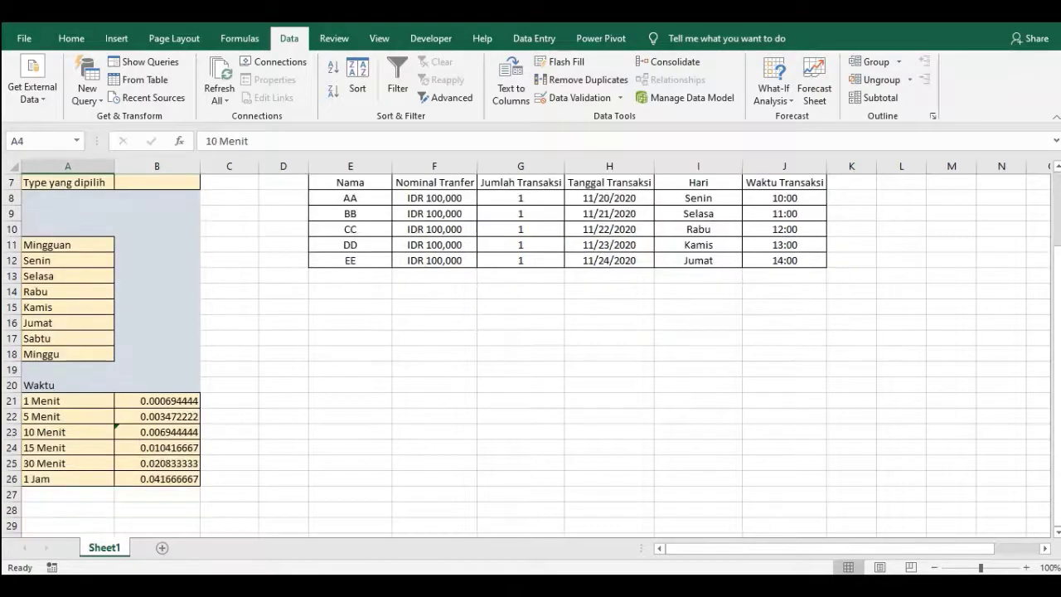
scroll(531, 348, "up", 2)
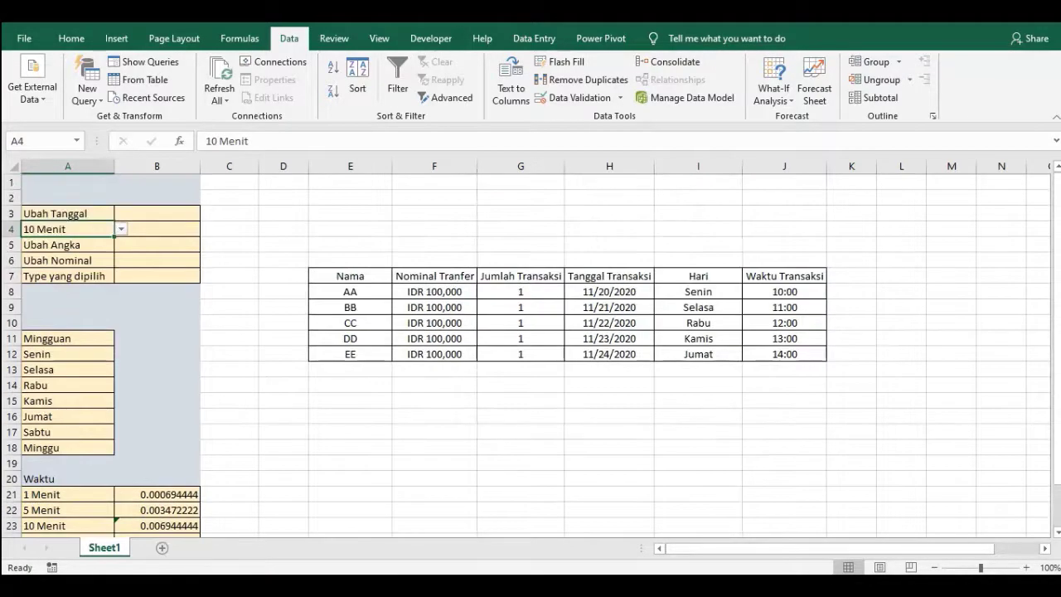
key("alt+Down")
key("Return")
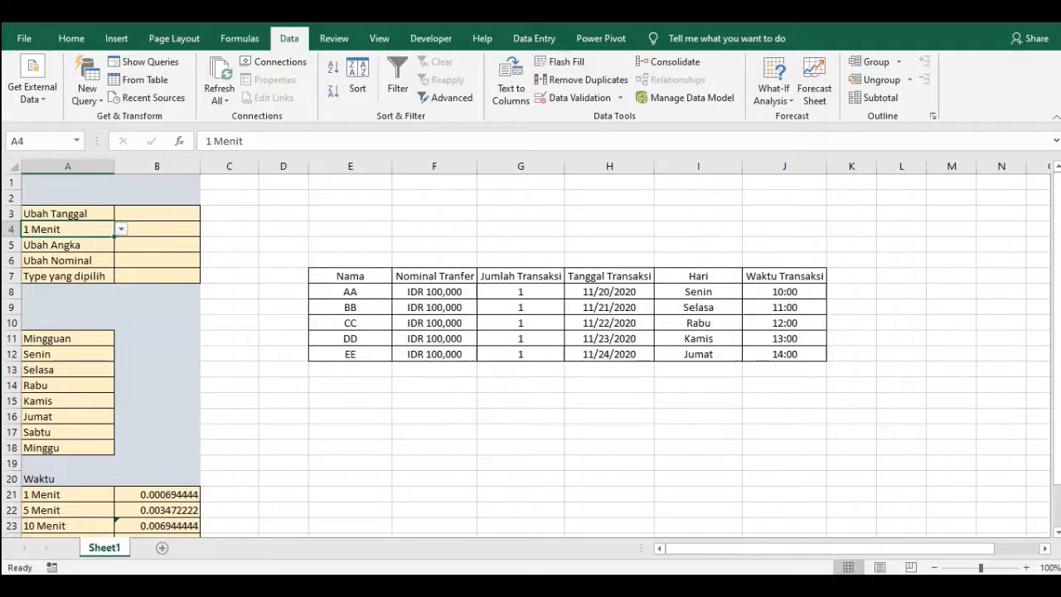
Choose 5 Menit from the drop-down list in A4.
key("alt+Down")
key("Down")
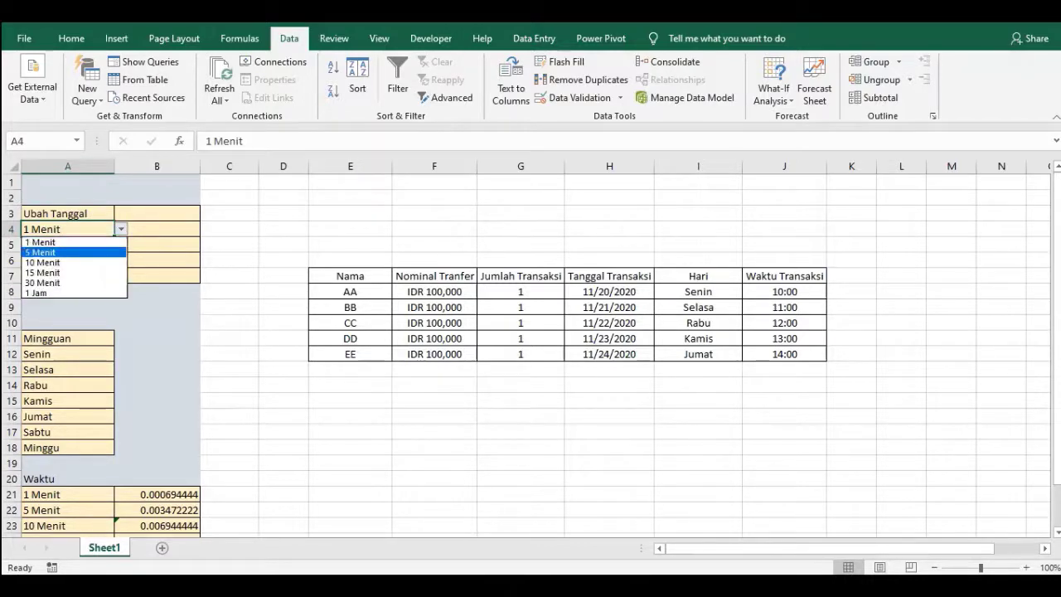
key("Return")
key("Right")
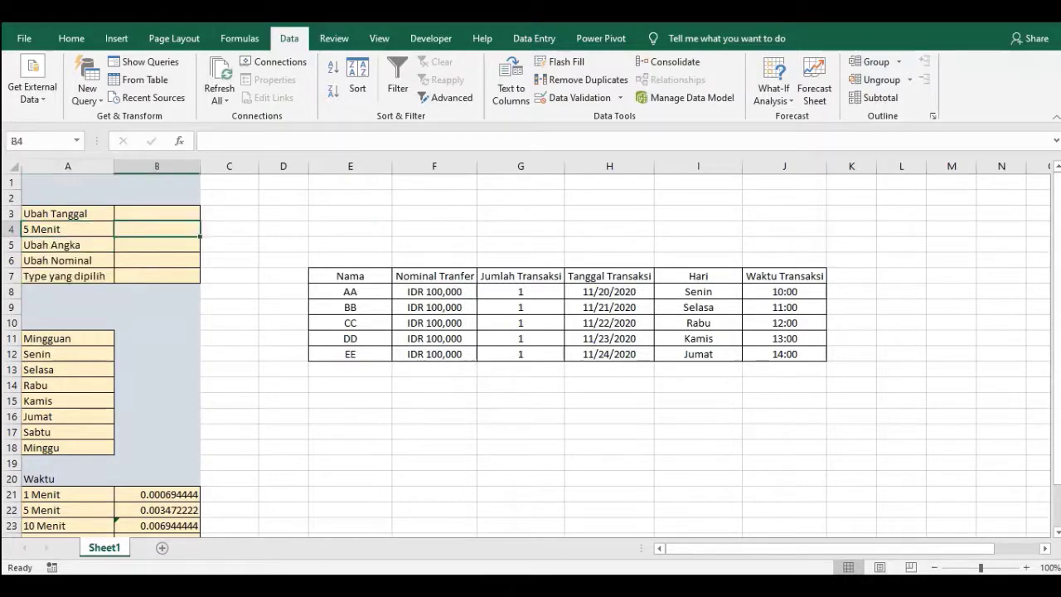
Begin an INDEX formula in B4 with the named range Twaktu as its array.
scroll(530, 357, "down", 1)
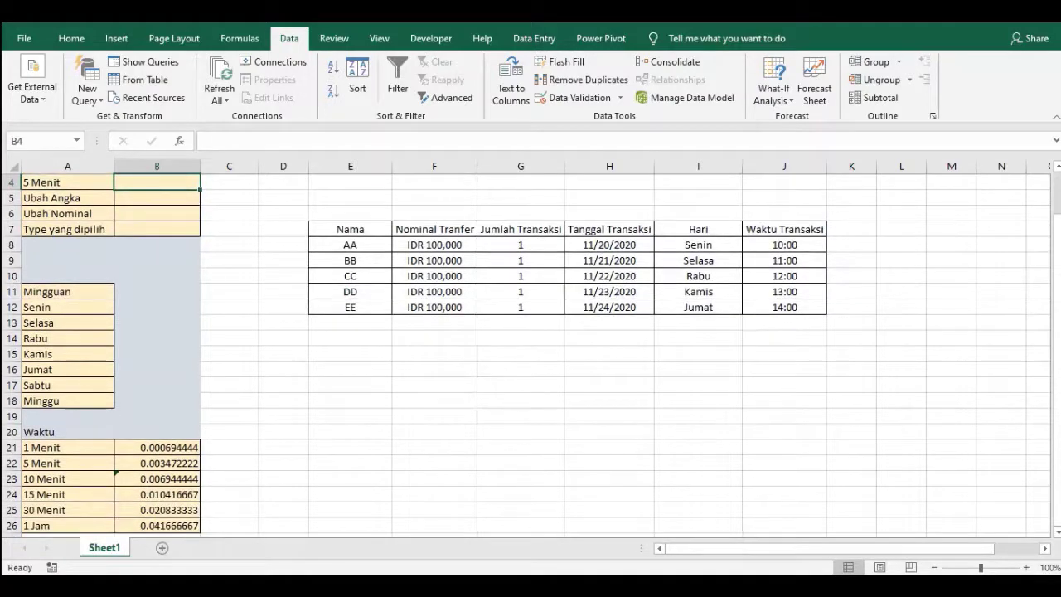
left_click(68, 463)
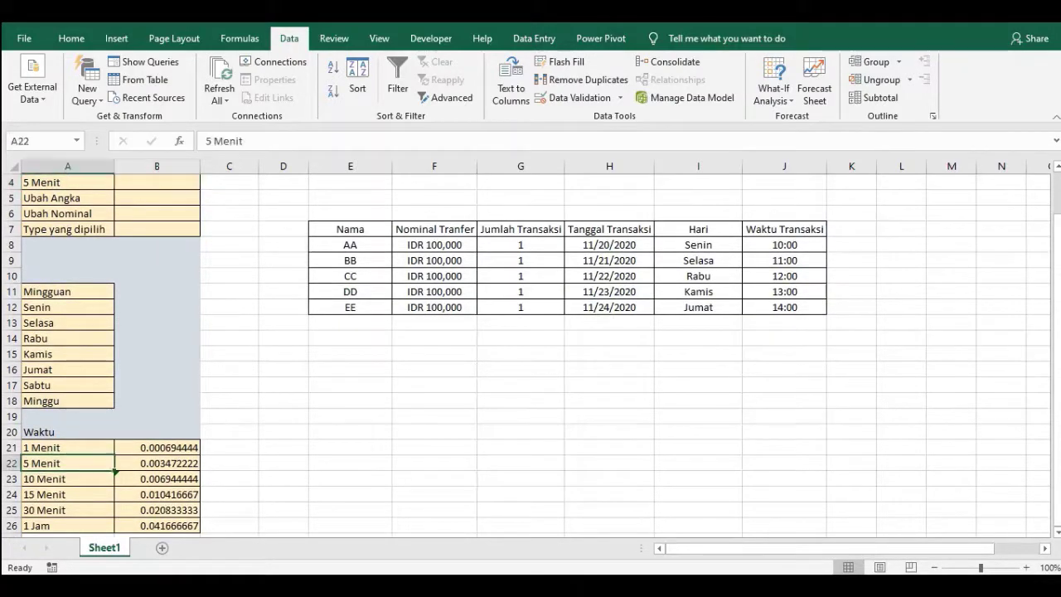
left_click(157, 463)
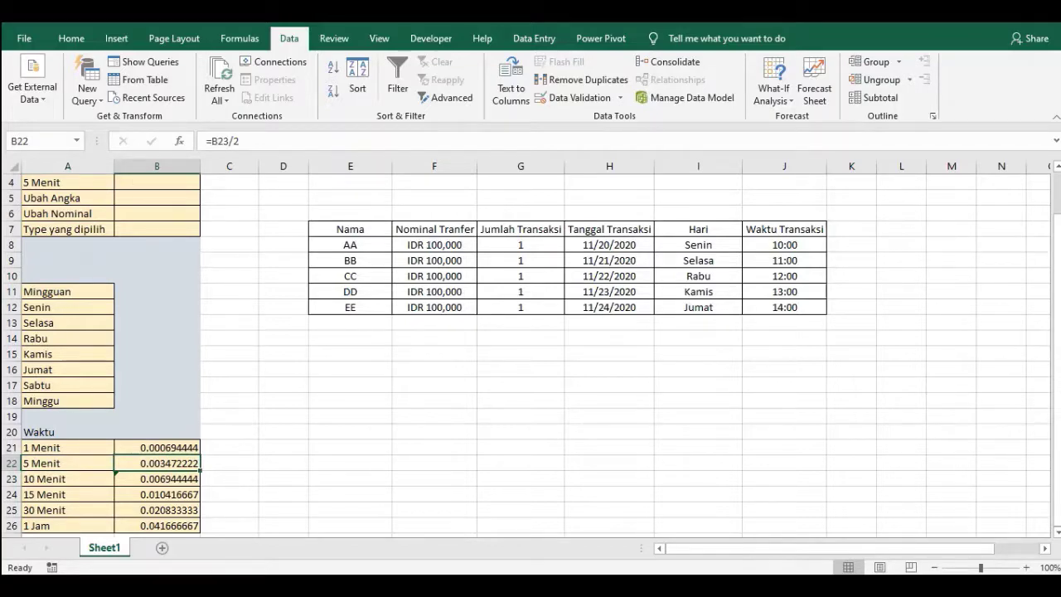
scroll(526, 356, "up", 1)
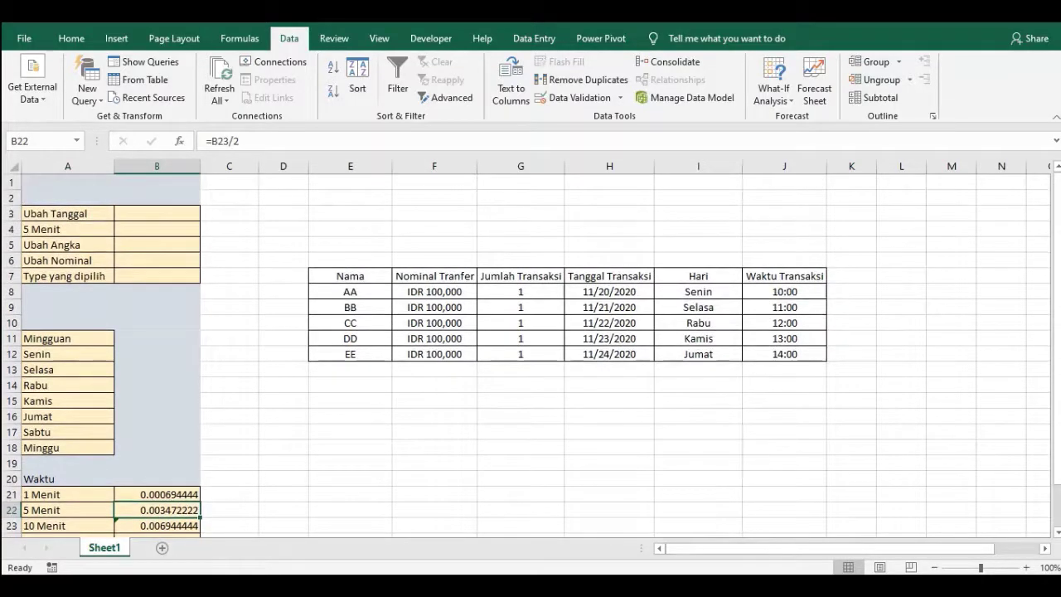
left_click(156, 230)
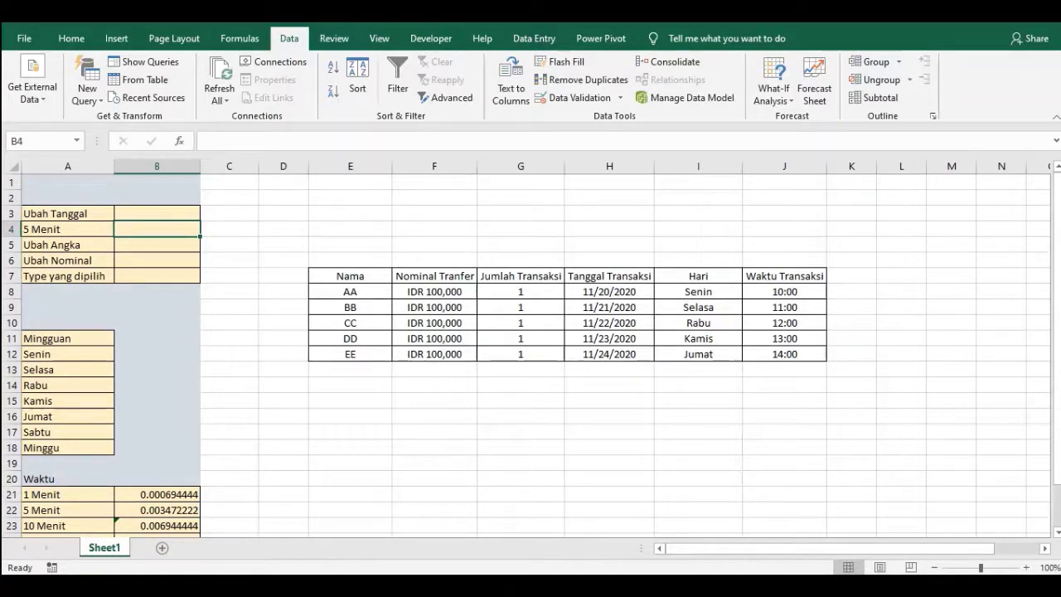
type("=Inde")
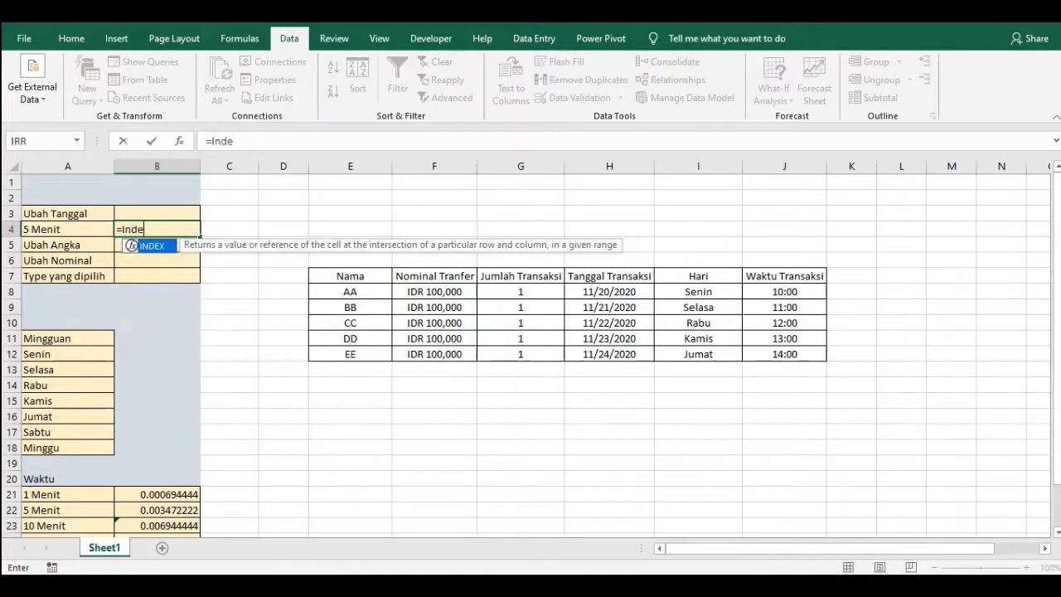
type("x(")
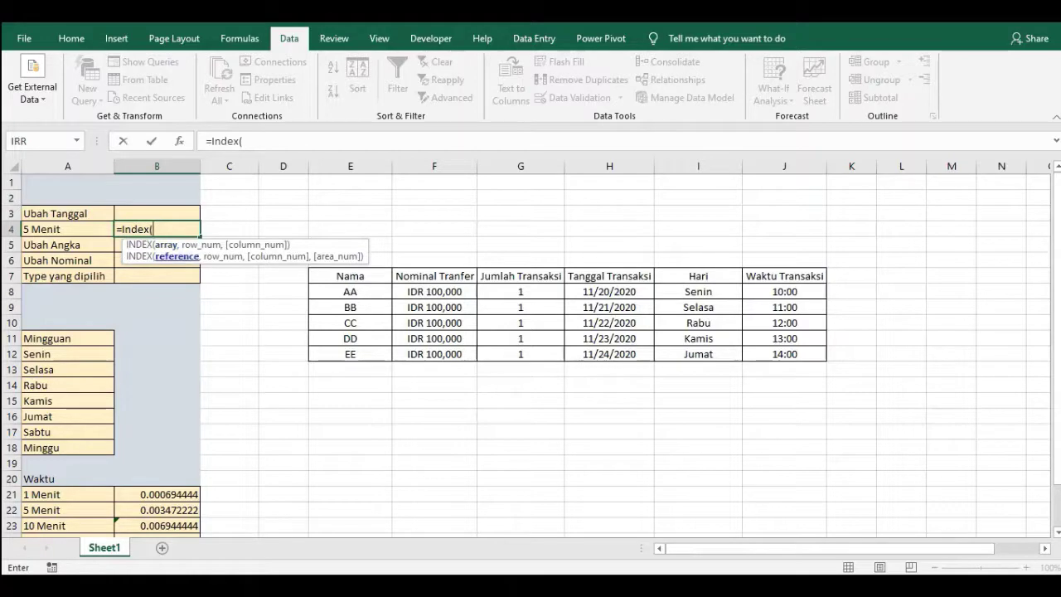
scroll(531, 355, "down", 1)
scroll(530, 348, "down", 1)
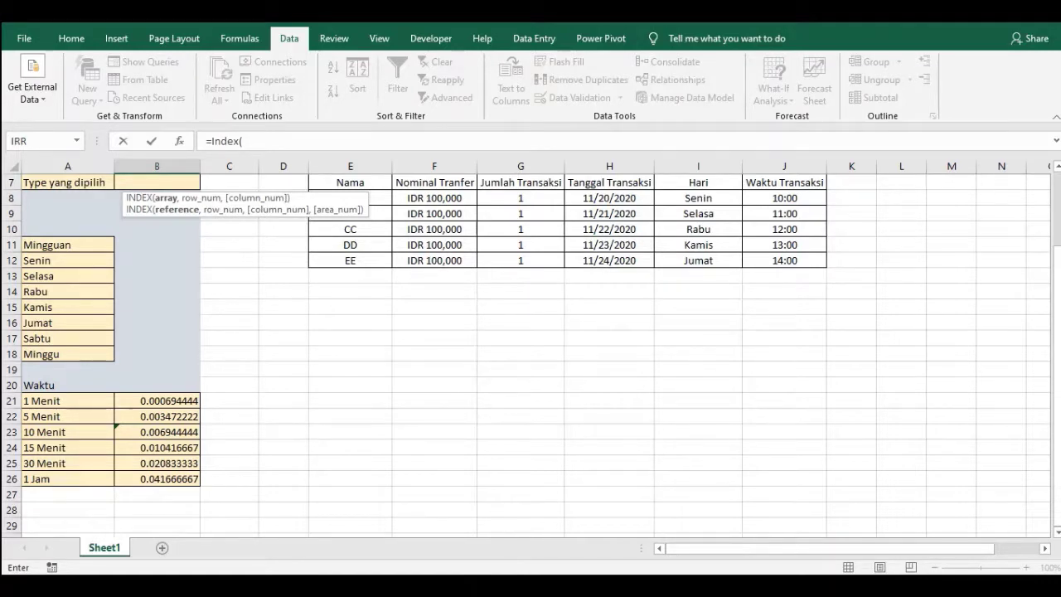
left_click(243, 141)
type("T")
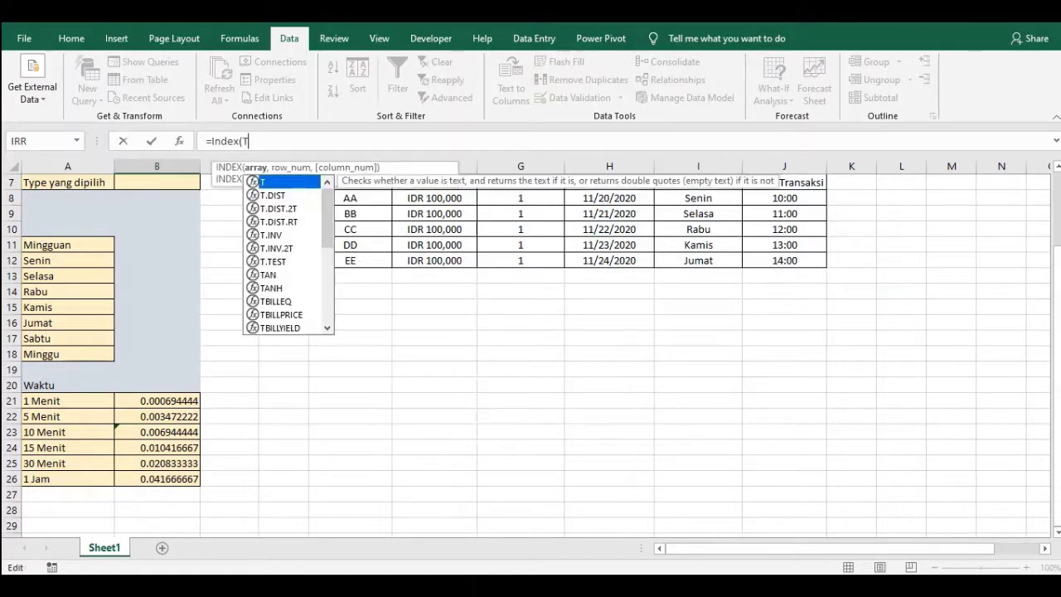
type("waktu")
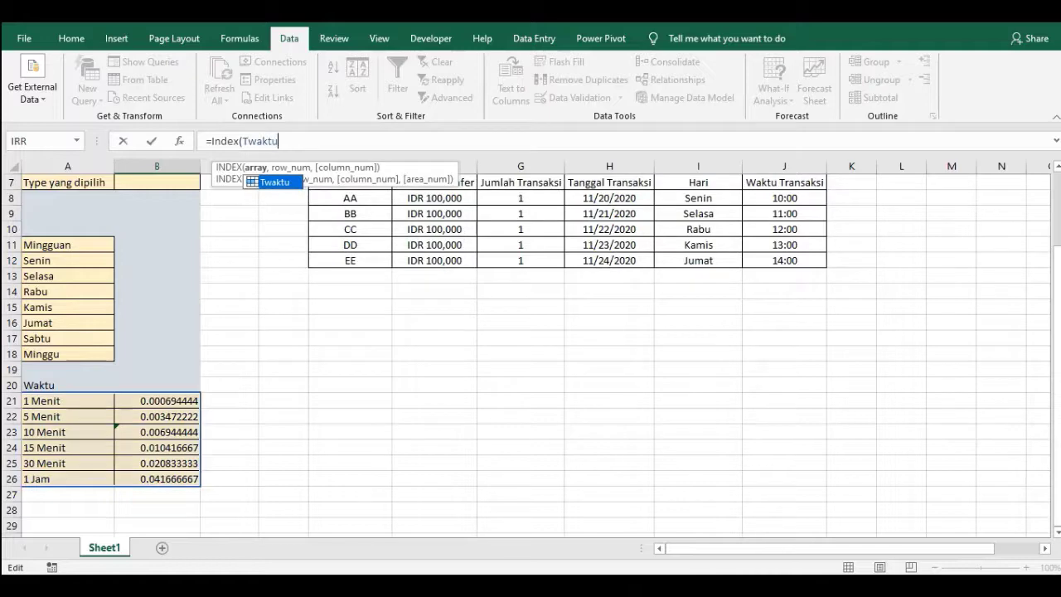
type(",")
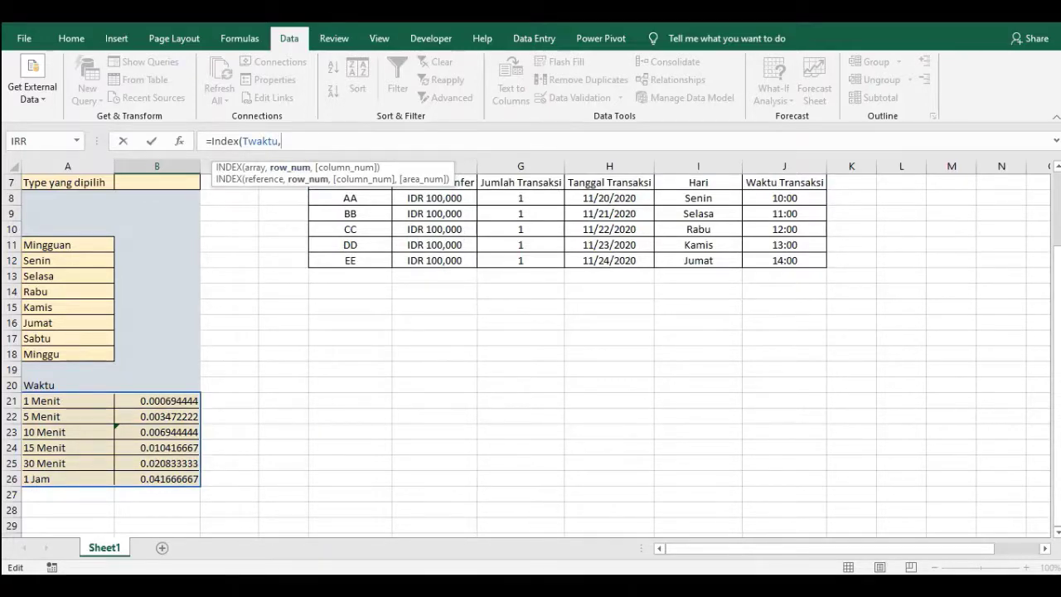
Add match(A4,namawaktu,0) as the row argument of the INDEX formula in B4.
scroll(530, 348, "up", 2)
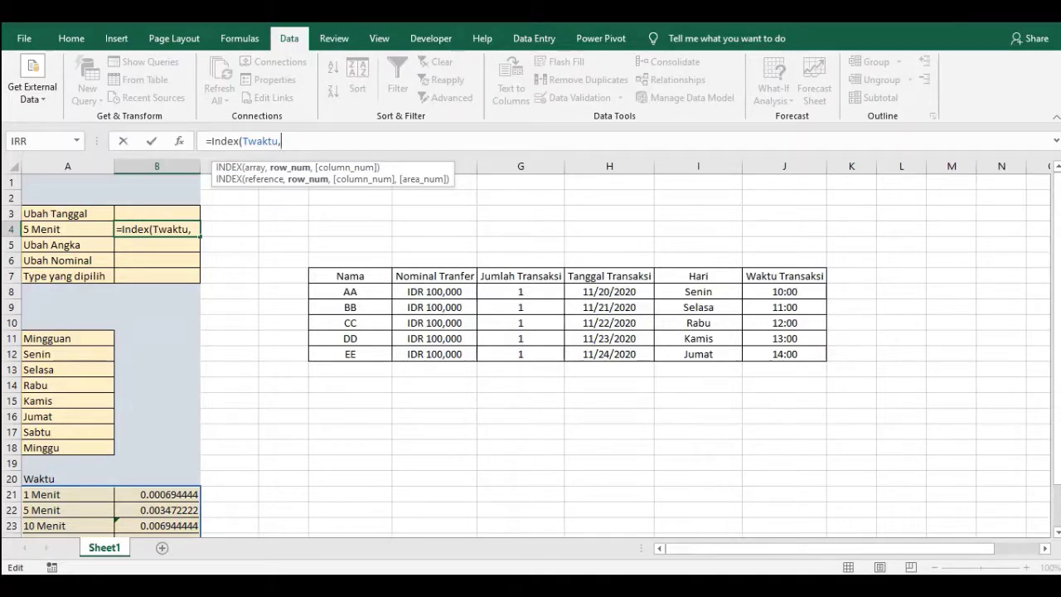
type("mat")
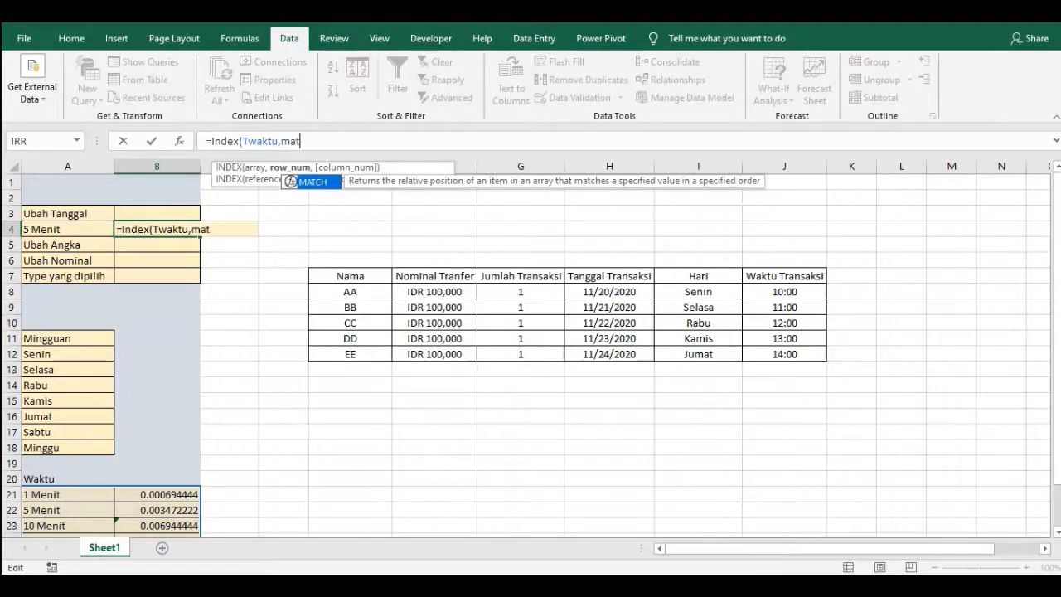
type("ch(")
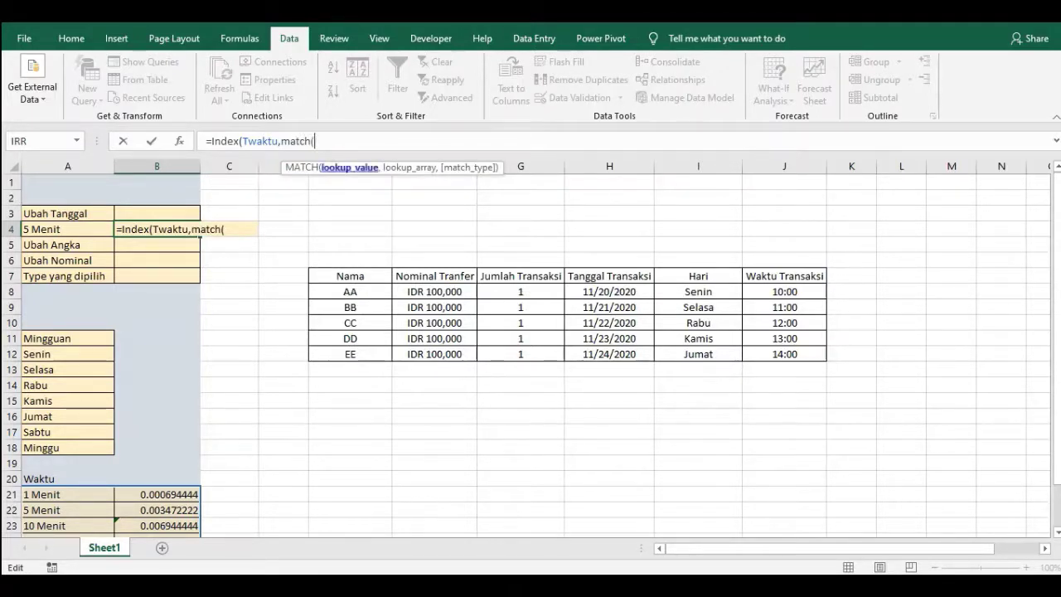
left_click(67, 230)
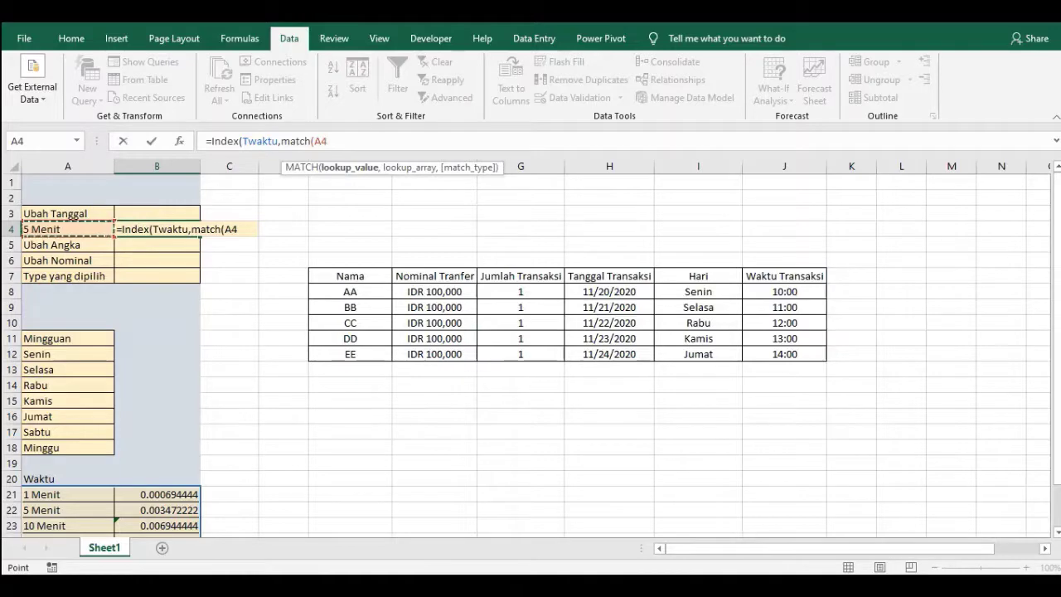
scroll(531, 353, "down", 1)
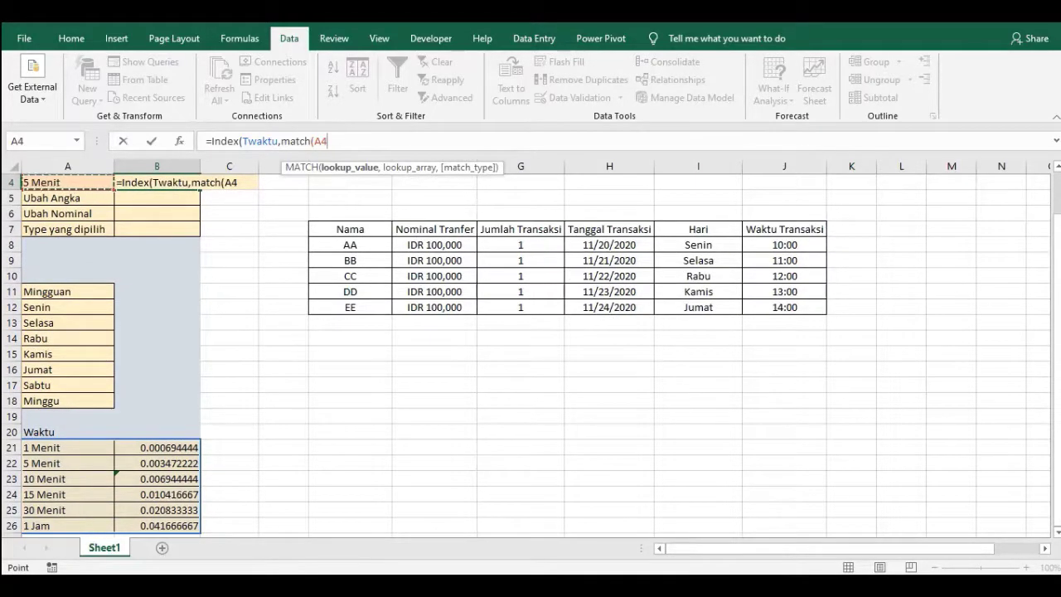
scroll(530, 353, "up", 1)
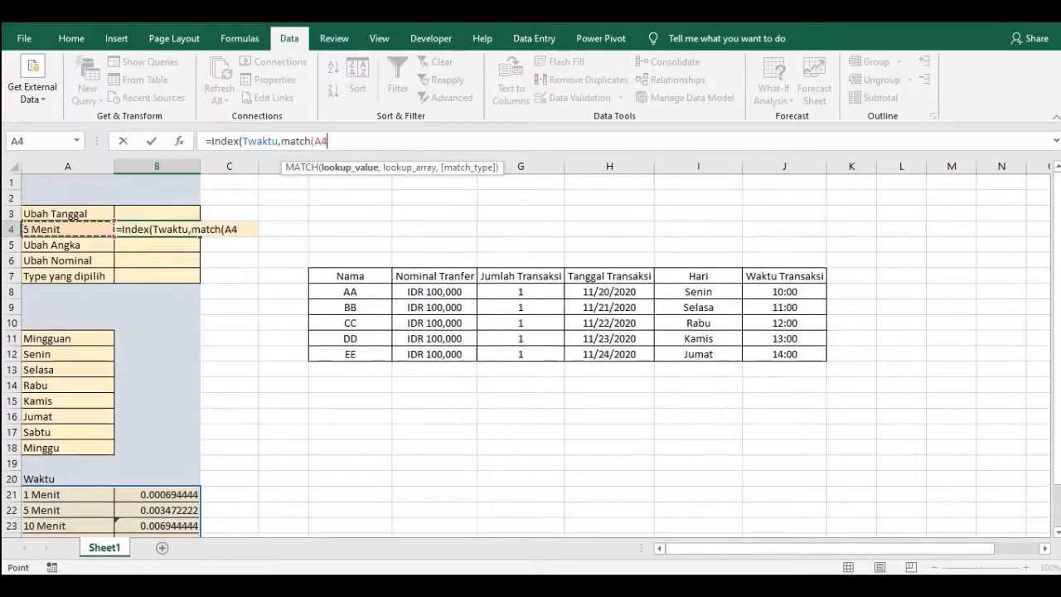
key("F2")
type(",")
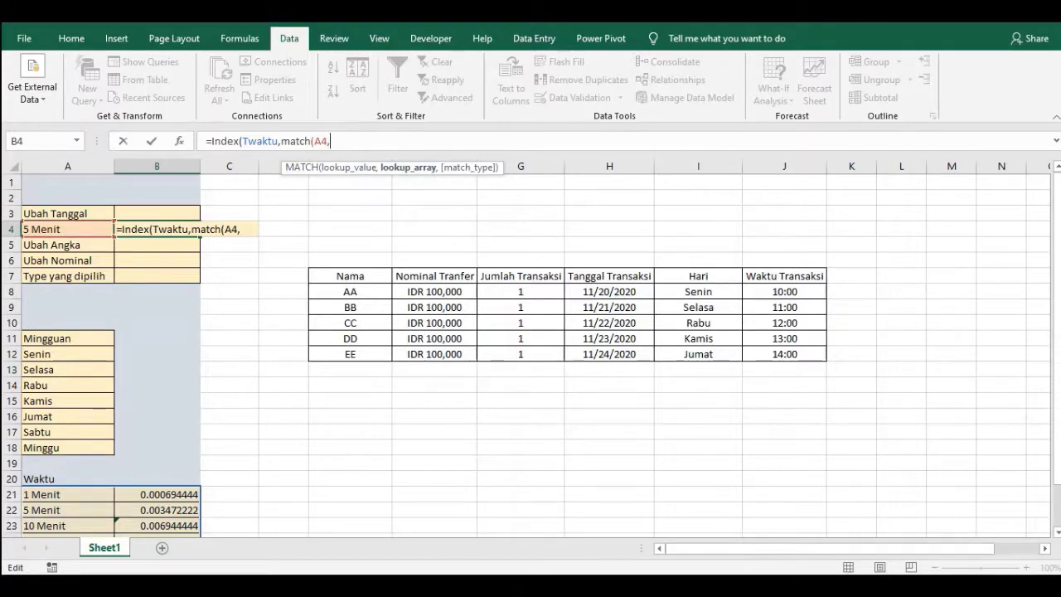
scroll(531, 356, "down", 1)
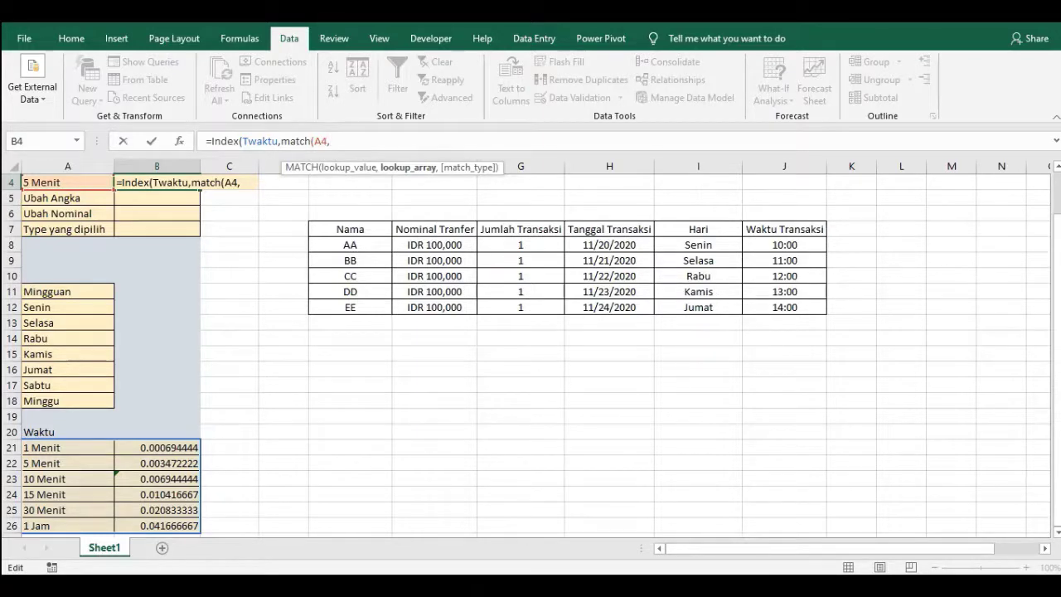
type("namawa")
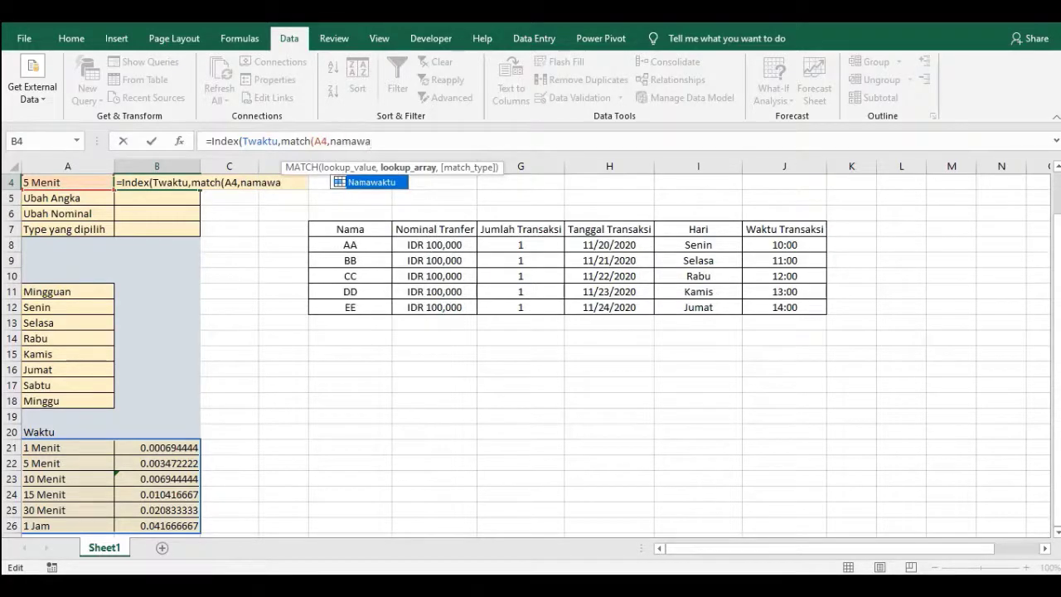
type("ktu")
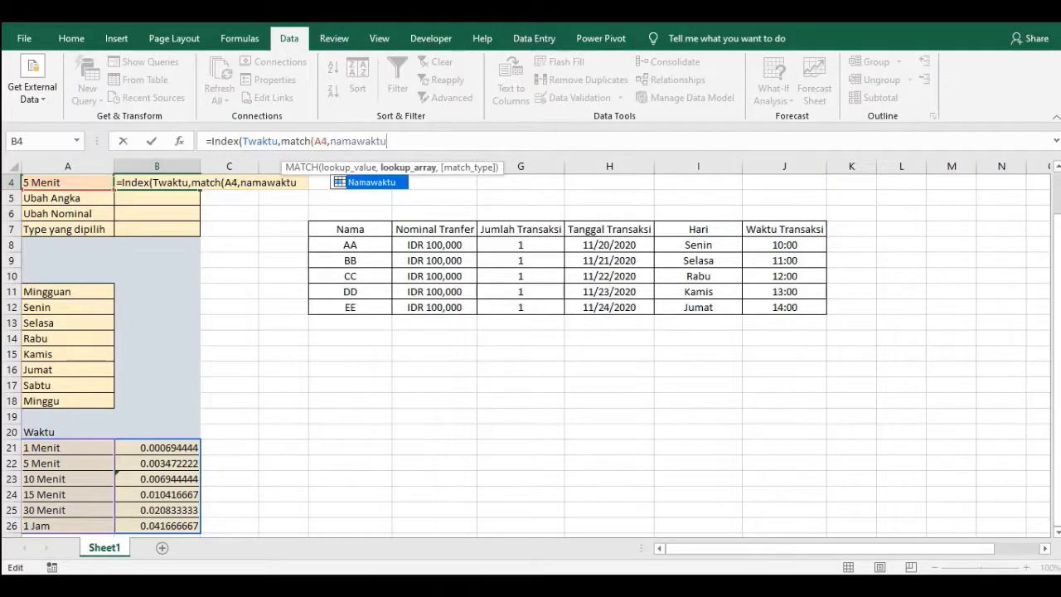
type(",")
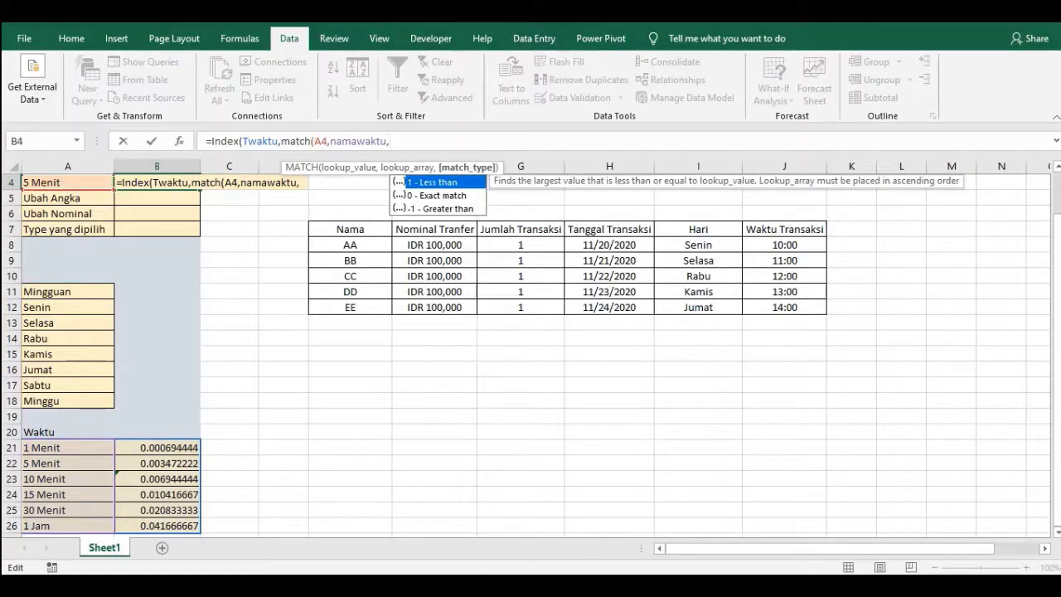
type("0)")
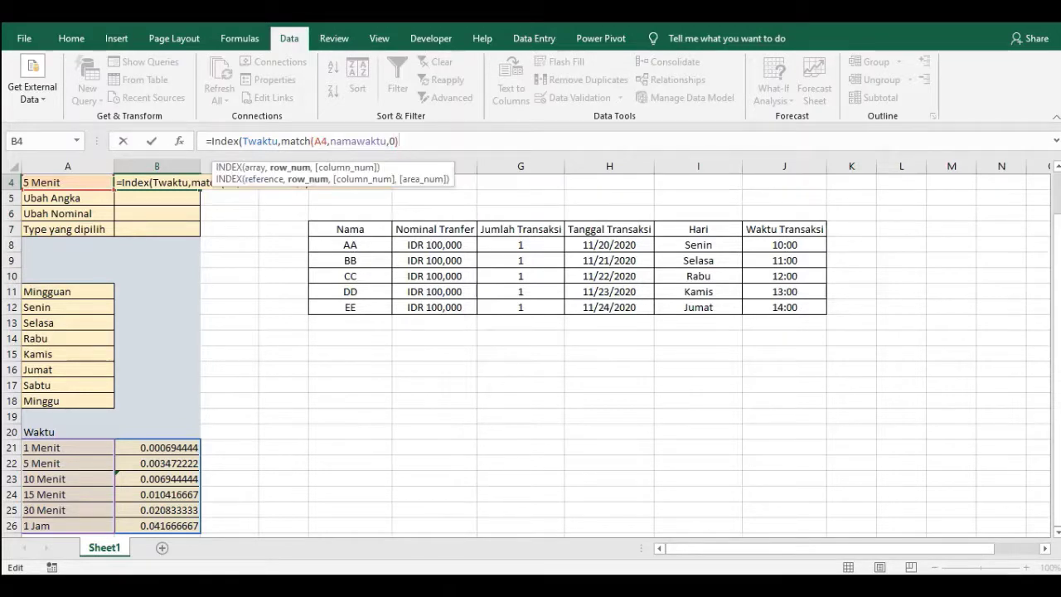
Complete B4's INDEX formula with column number 2 and compare its result with the 5 Menit value in B22.
type(",2)")
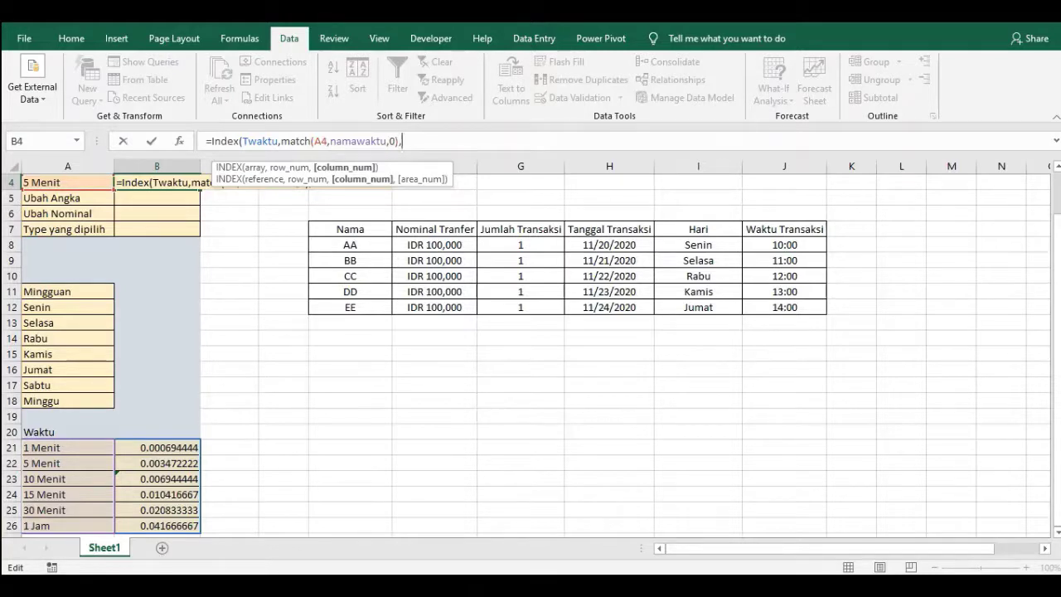
type("2)")
key("Return")
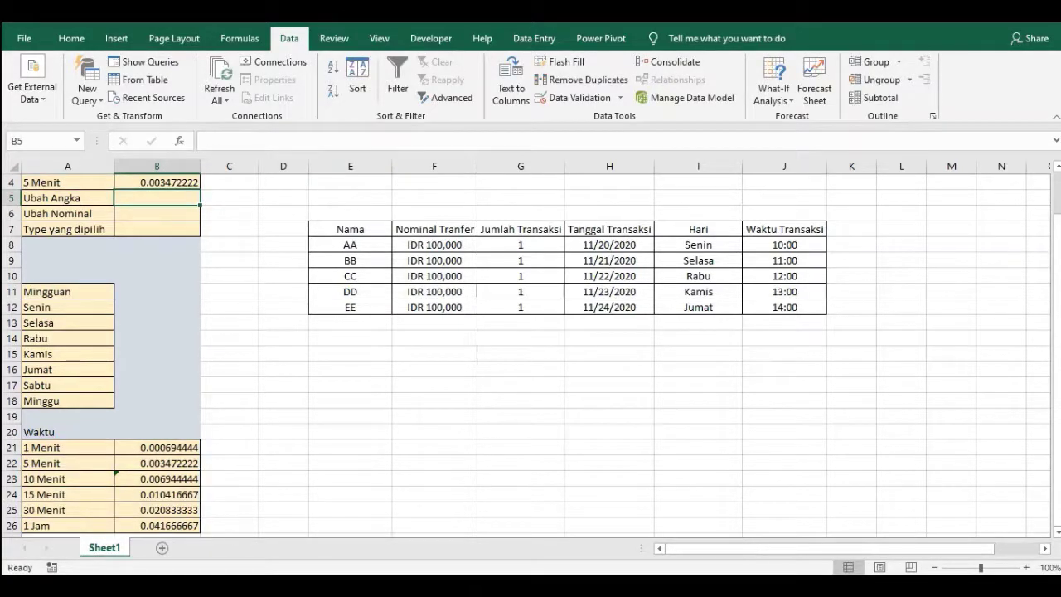
left_click(68, 182)
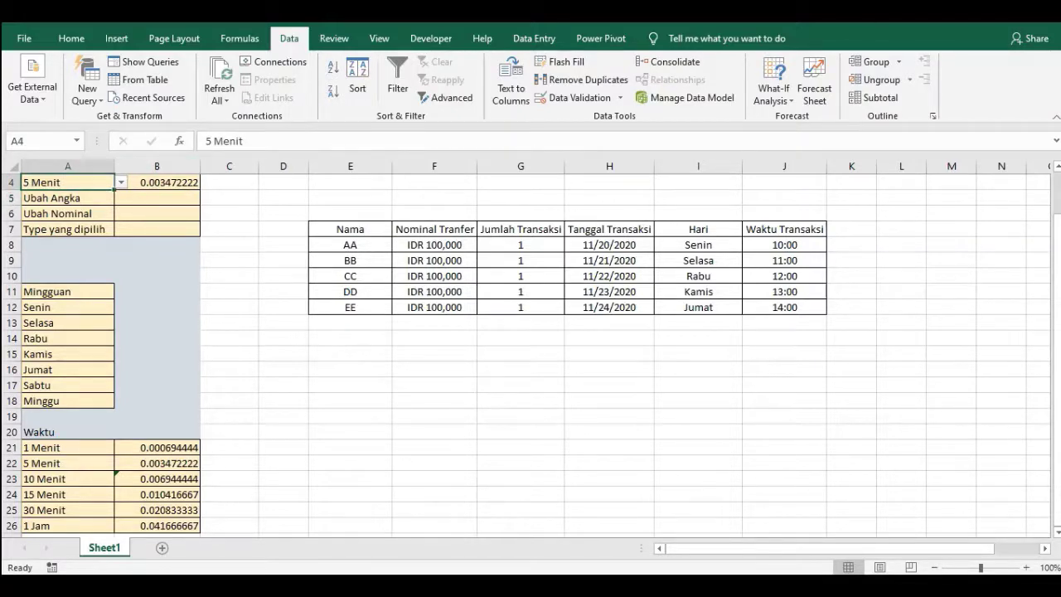
left_click(158, 463)
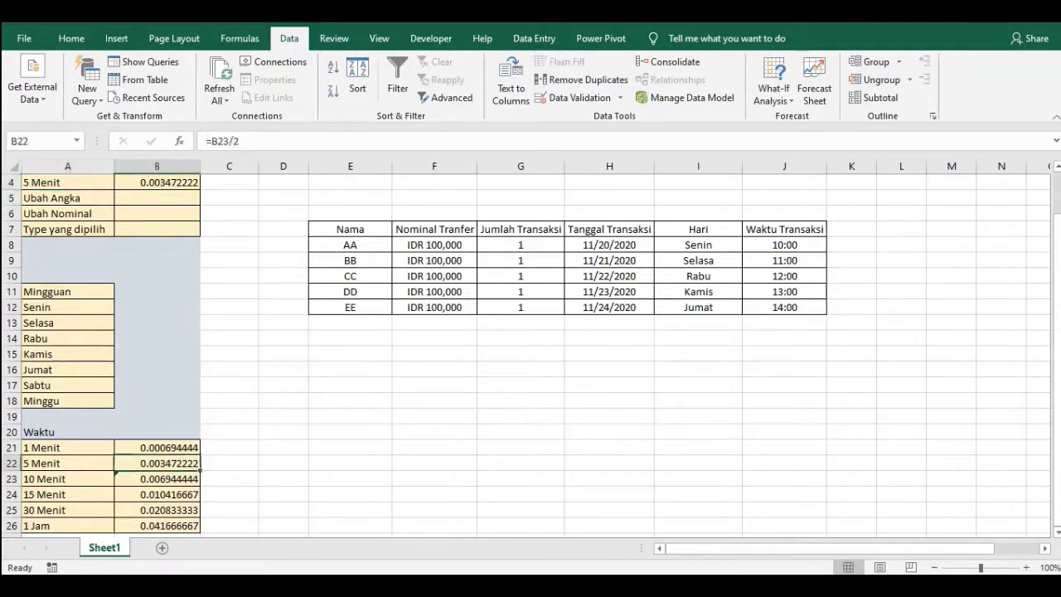
Test the lookup by picking 15 Menit in A4's drop-down list, and leave it set to 30 Menit.
left_click(68, 182)
left_click(121, 182)
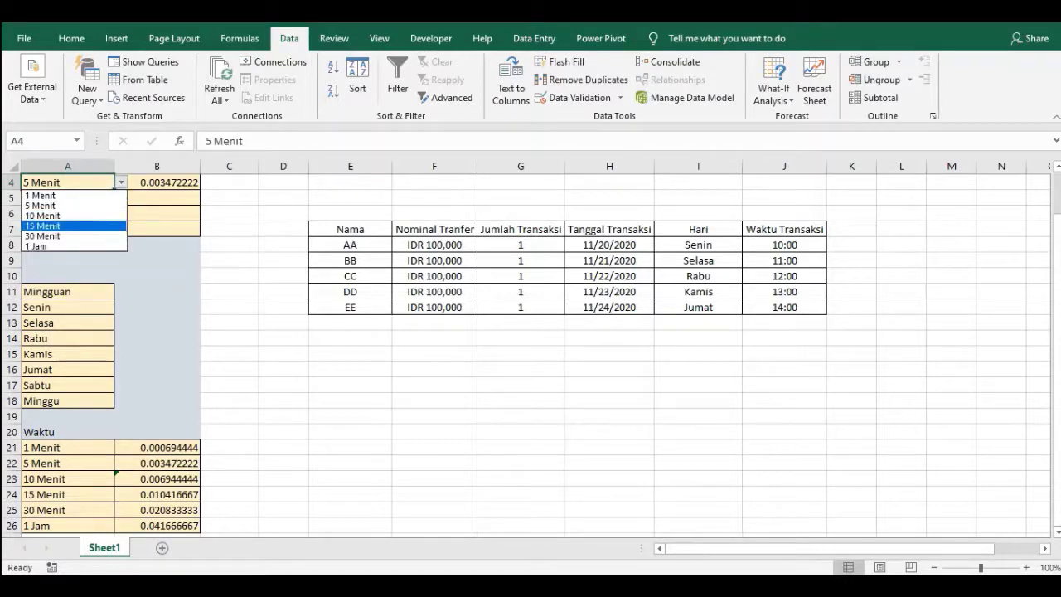
left_click(75, 226)
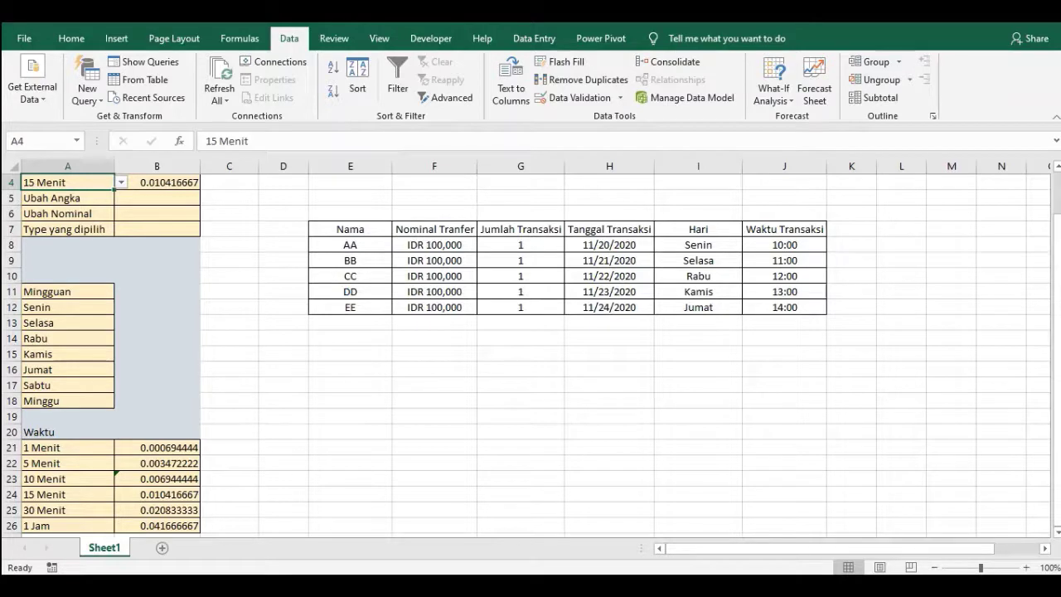
left_click(121, 182)
key("Down")
key("Return")
scroll(530, 355, "up", 1)
left_click(229, 323)
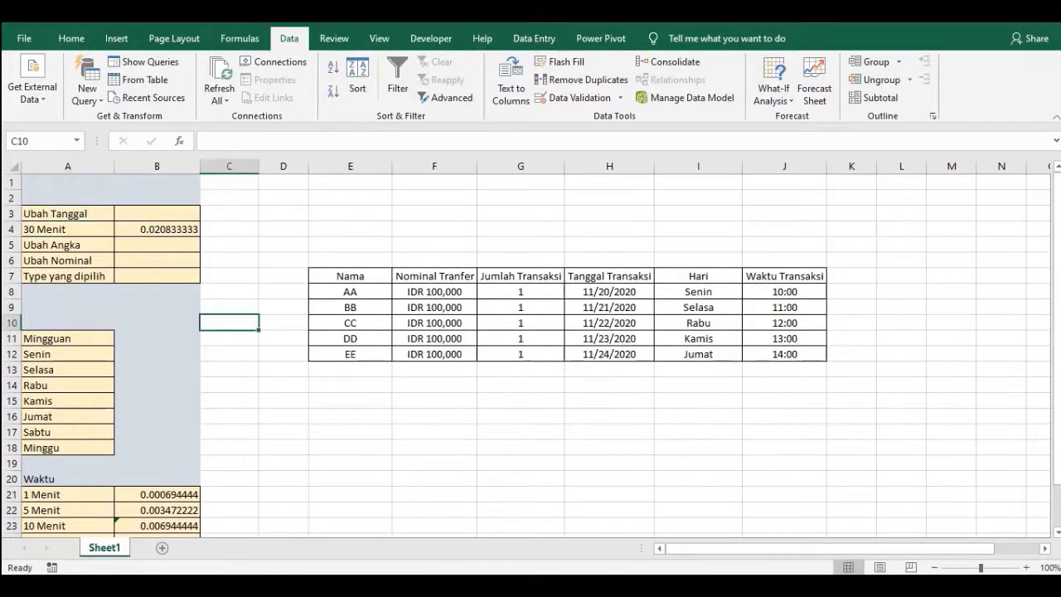
Insert an isosceles triangle about 0.19" high and 0.21" wide at the left edge of cell E3.
left_click(157, 214)
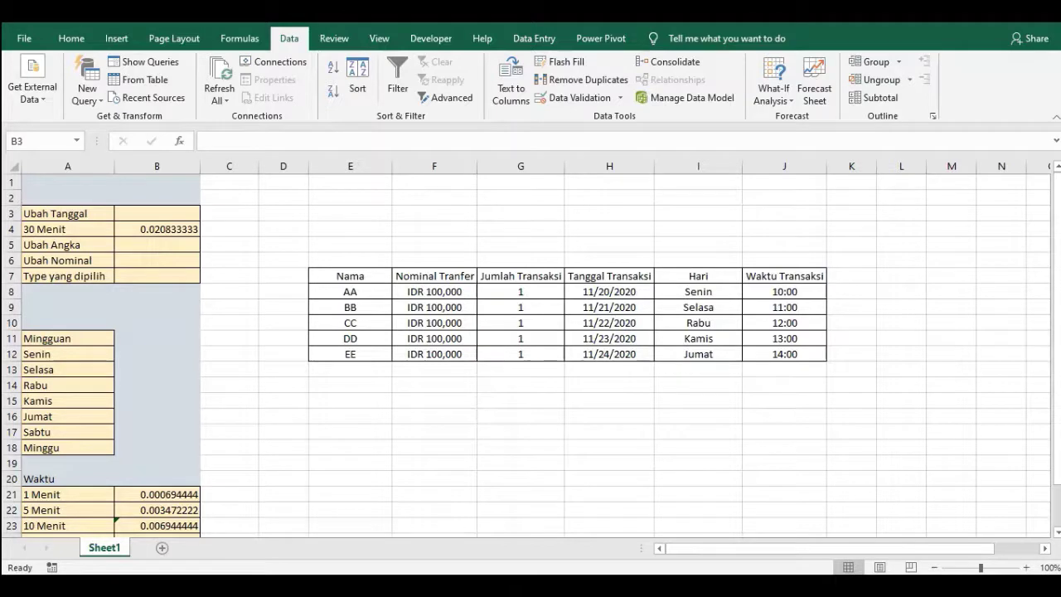
left_click(157, 214)
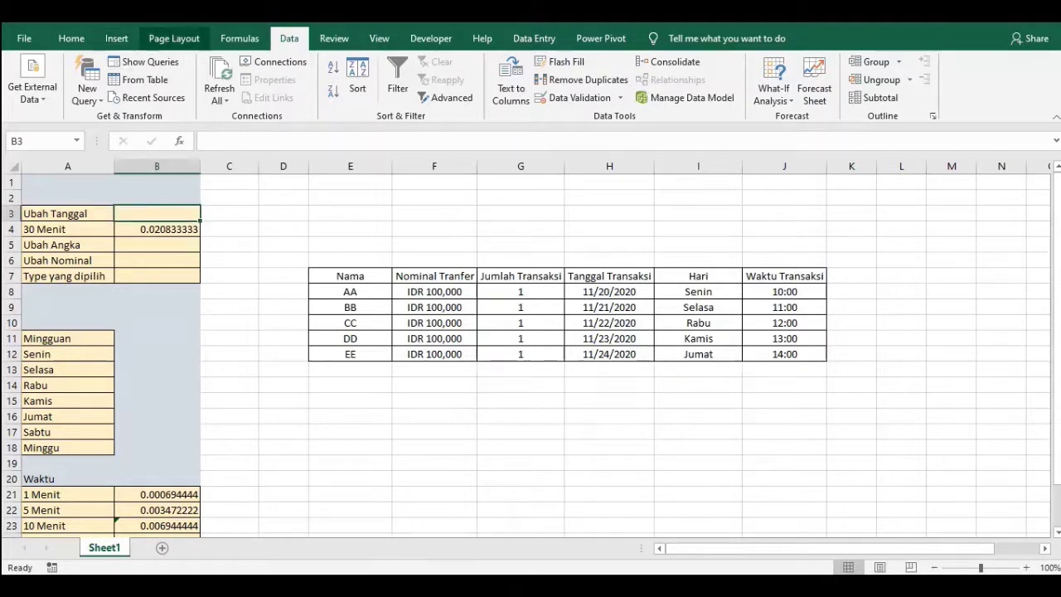
left_click(116, 38)
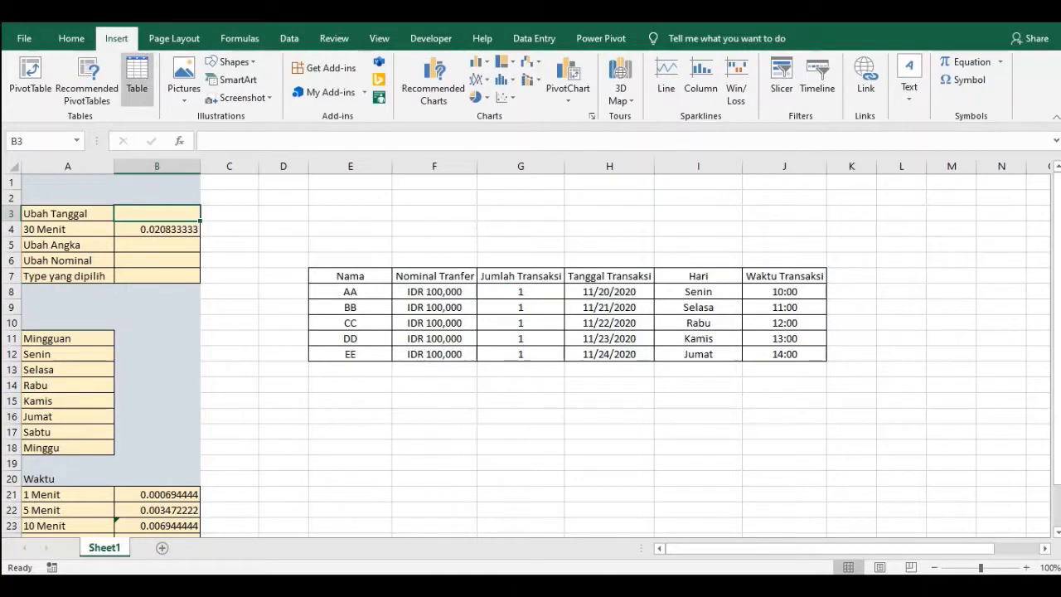
left_click(230, 61)
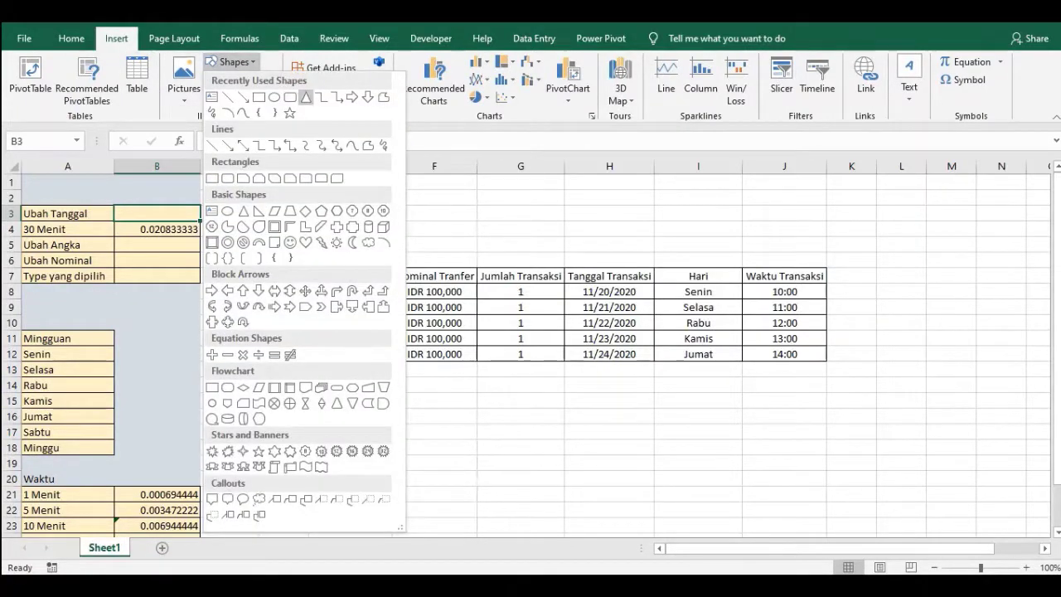
left_click(306, 97)
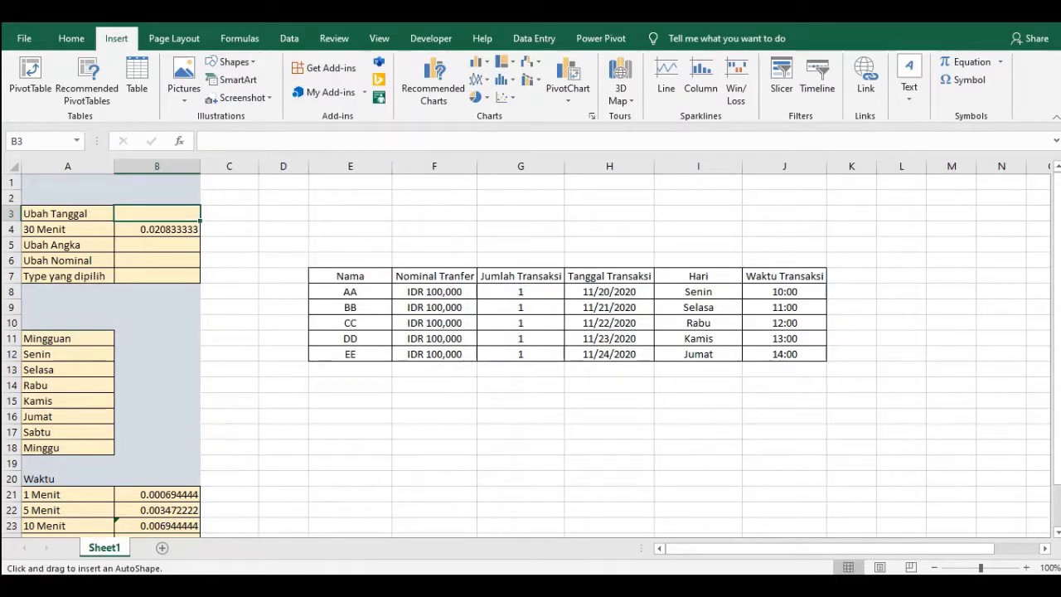
left_click_drag(320, 206, 340, 222)
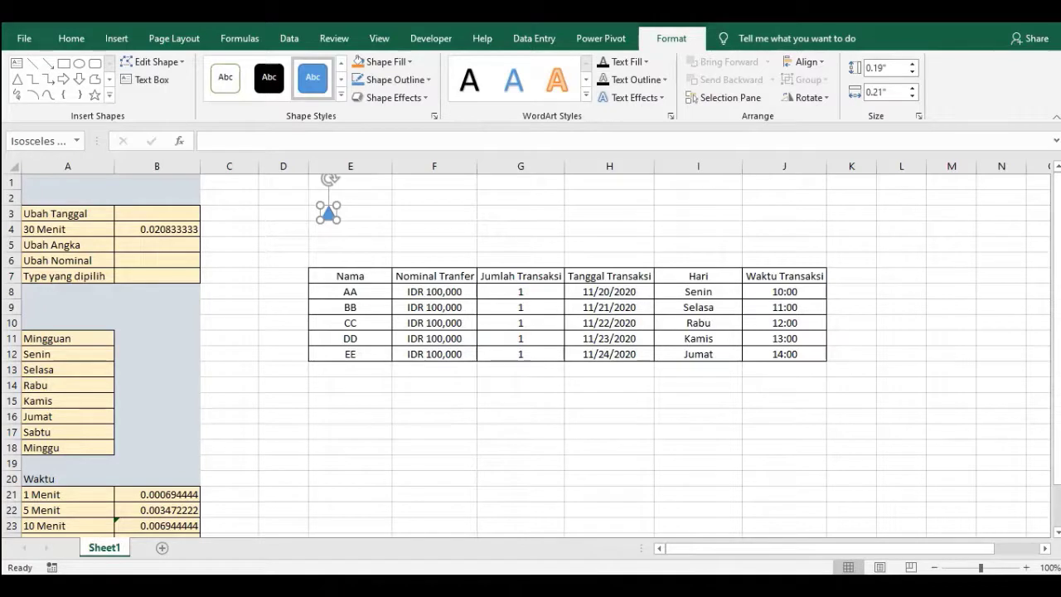
mouse_move(328, 215)
left_mouse_down()
mouse_move(341, 215)
mouse_move(319, 213)
left_mouse_up()
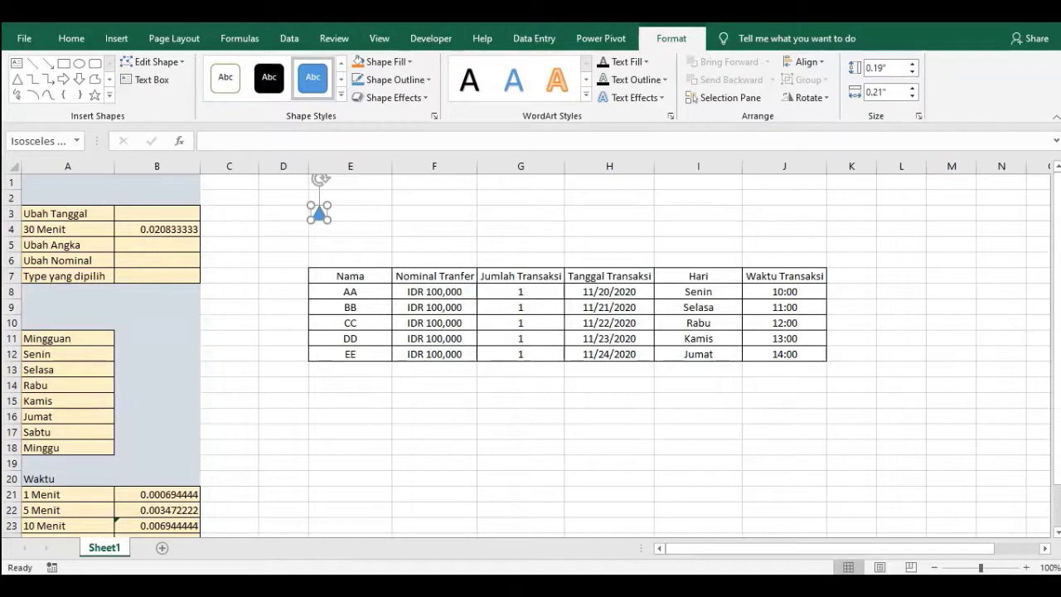
Give the triangle the shaded blue theme style with a shadow, and change its fill to the green theme color.
left_click(340, 95)
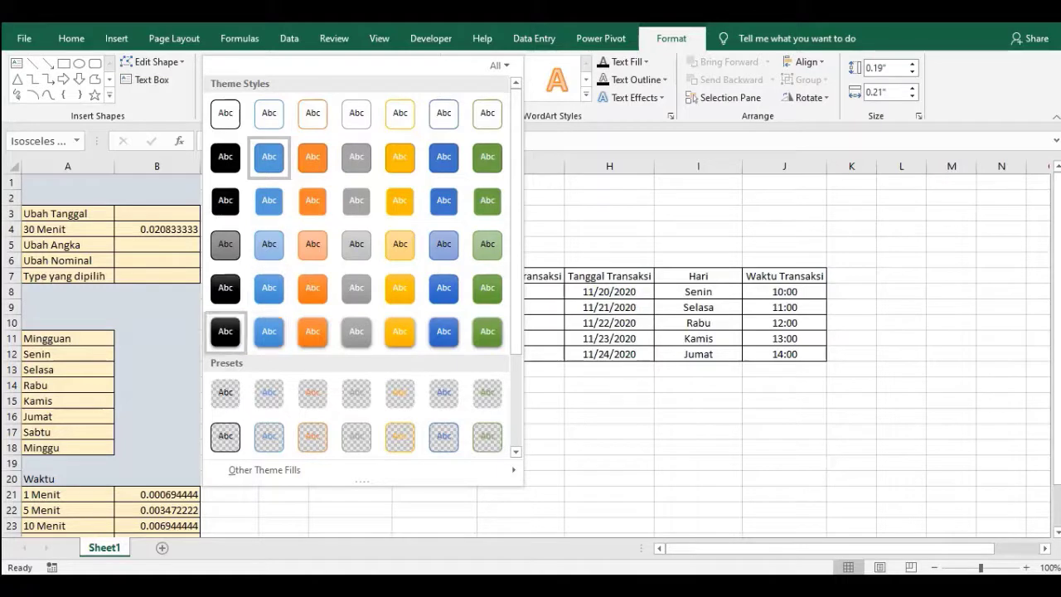
left_click(268, 331)
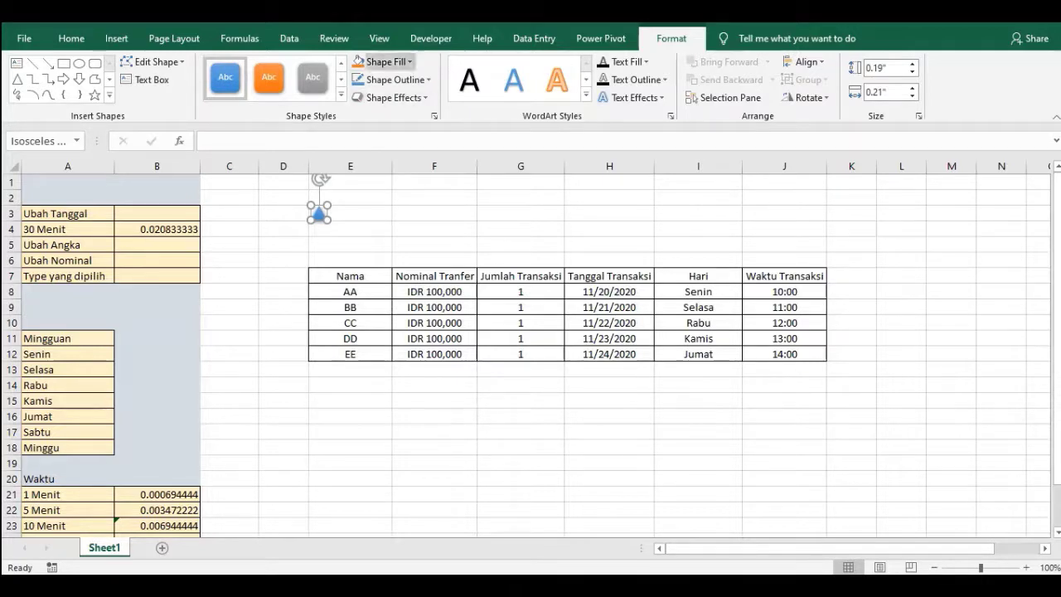
left_click(385, 62)
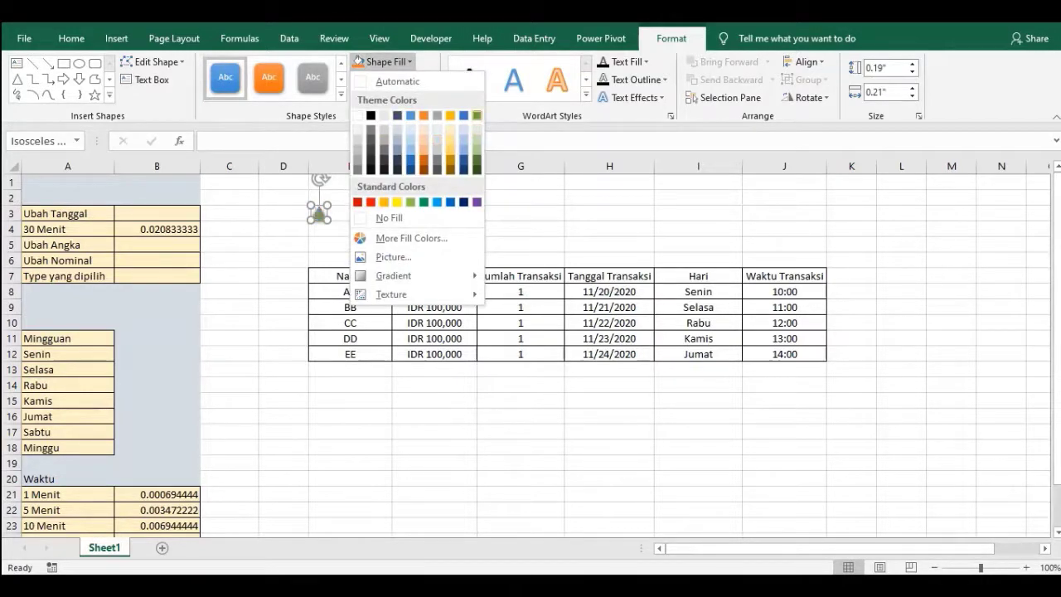
left_click(477, 115)
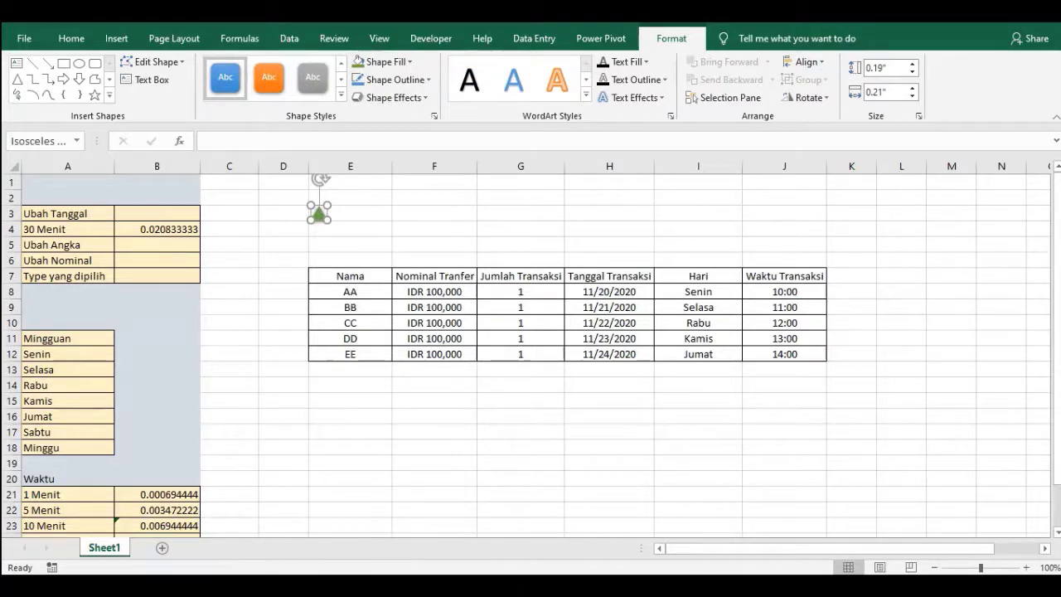
left_click(349, 230)
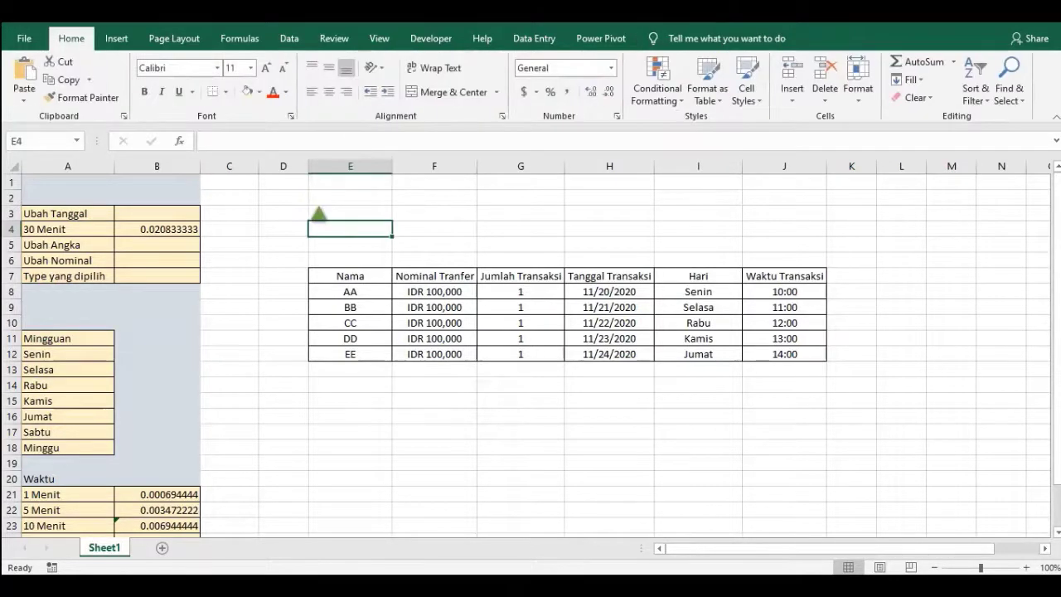
Duplicate the green triangle, flip the copy vertically and align it at the right edge of cell E3.
left_click(319, 214)
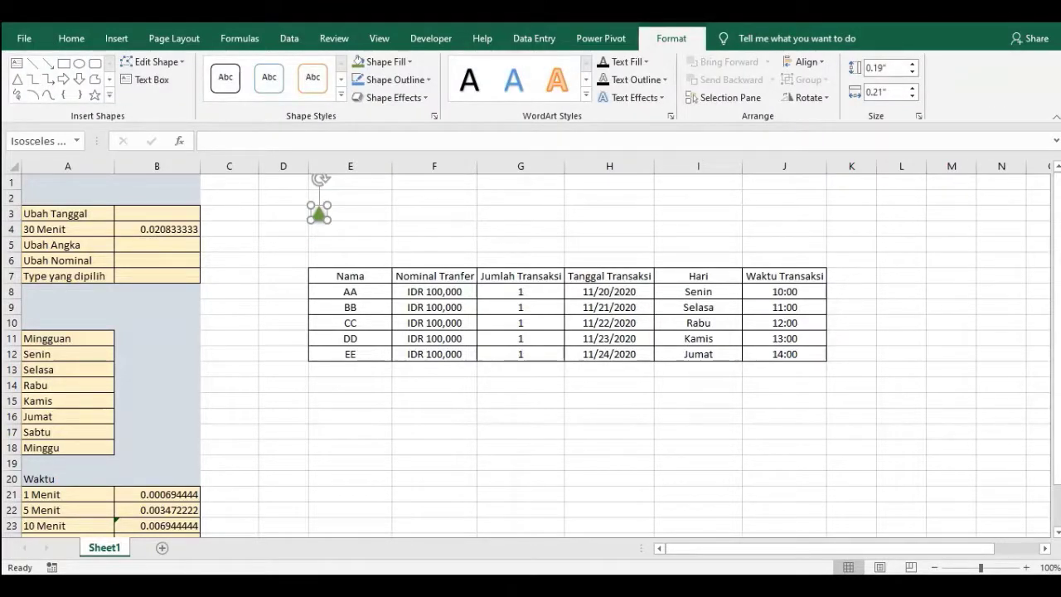
key("ctrl+d")
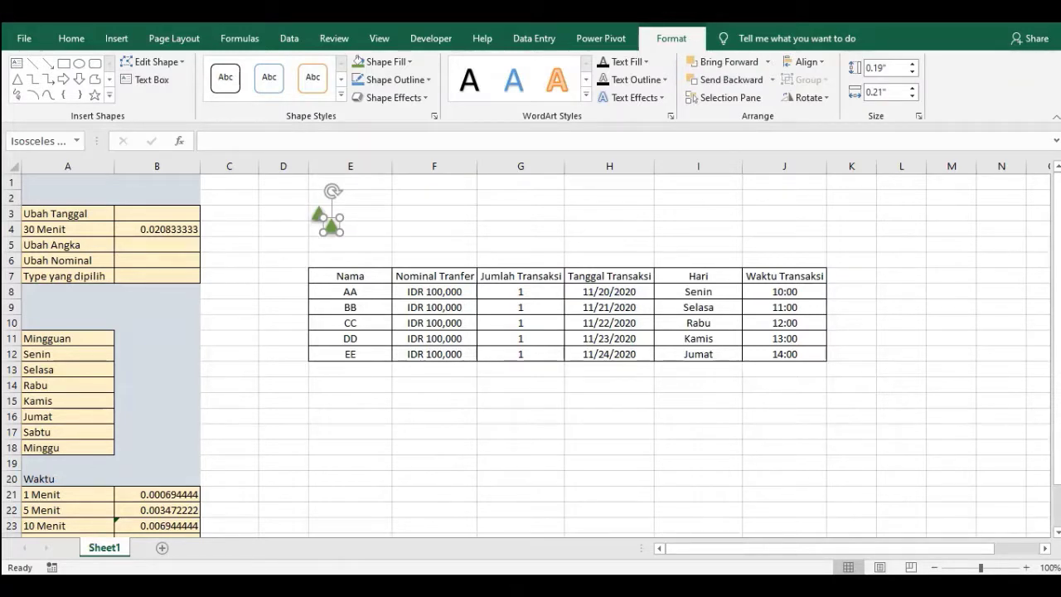
left_click_drag(332, 227, 380, 213)
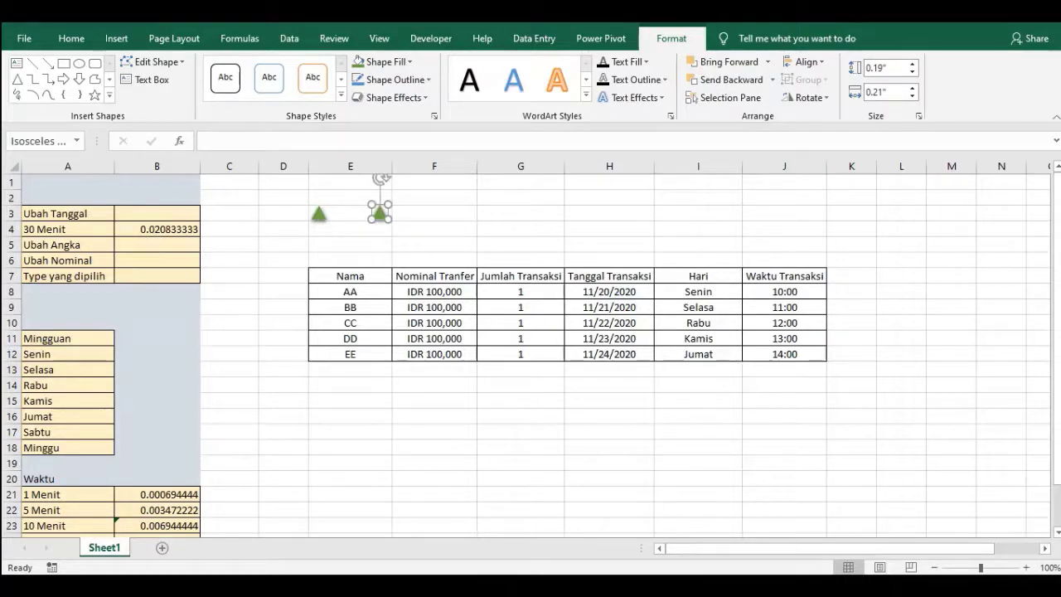
left_click(806, 97)
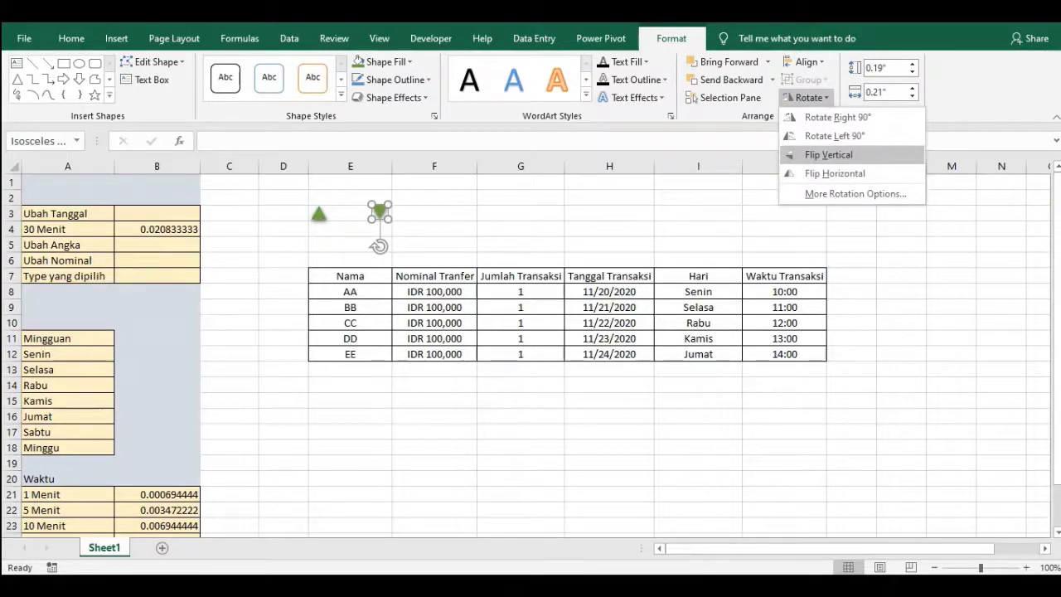
key("Return")
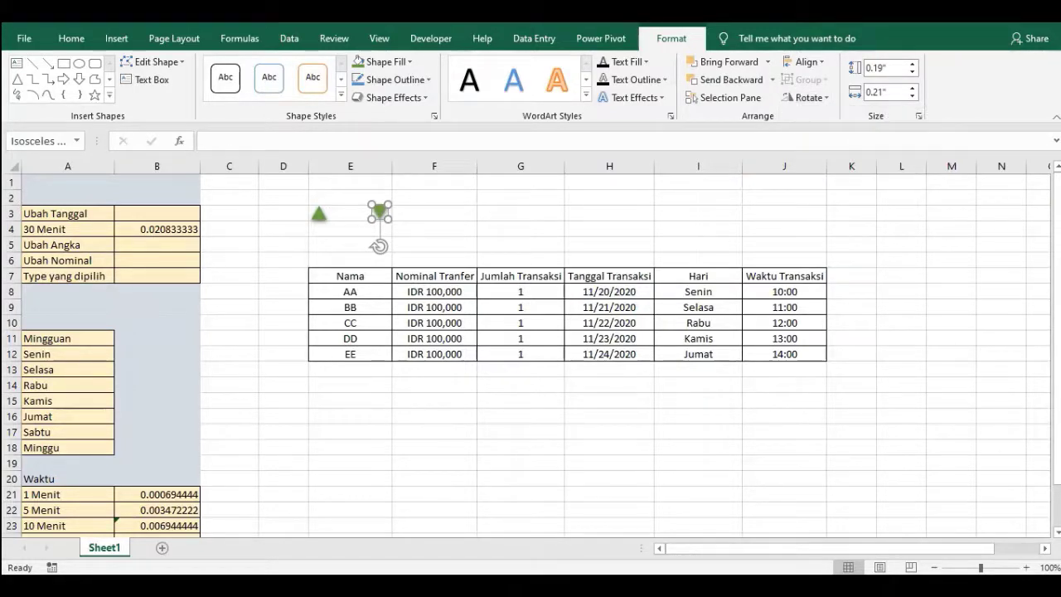
left_click_drag(380, 211, 379, 214)
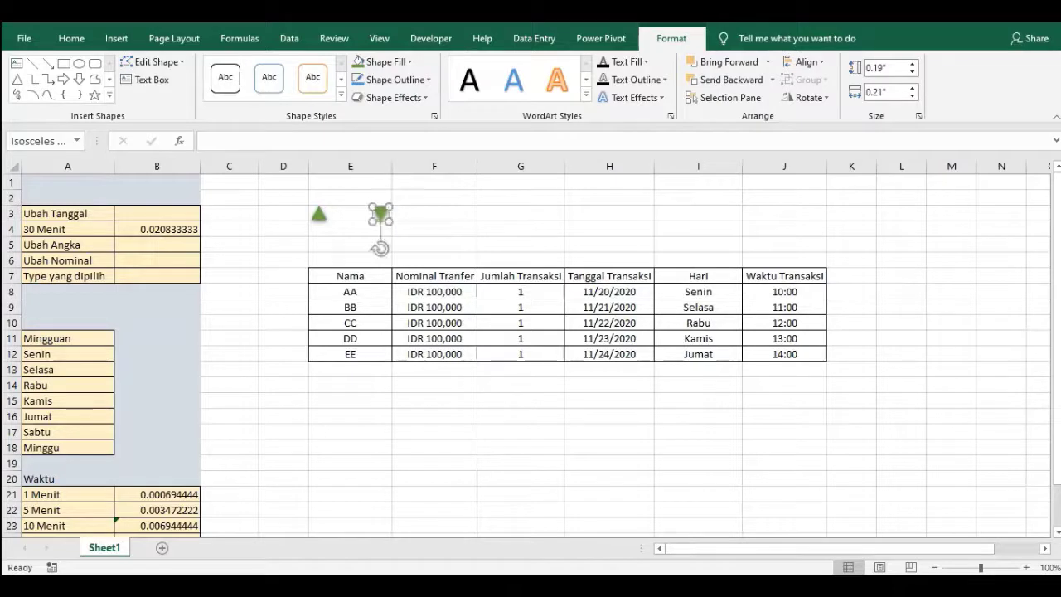
Fill the downward-pointing triangle in E3 with the standard red color.
left_click(356, 60)
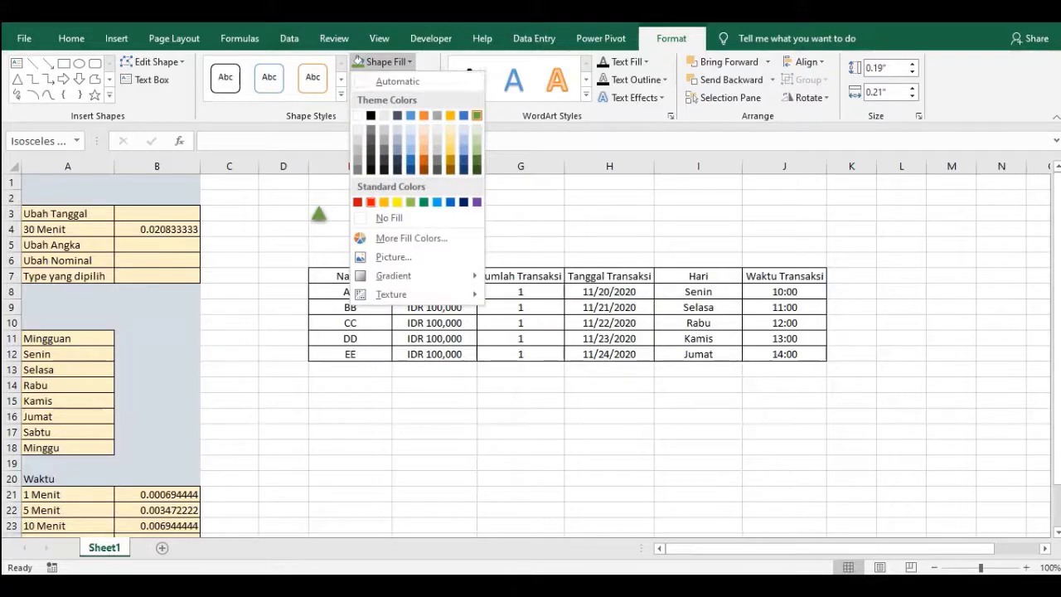
left_click(370, 201)
left_click(434, 228)
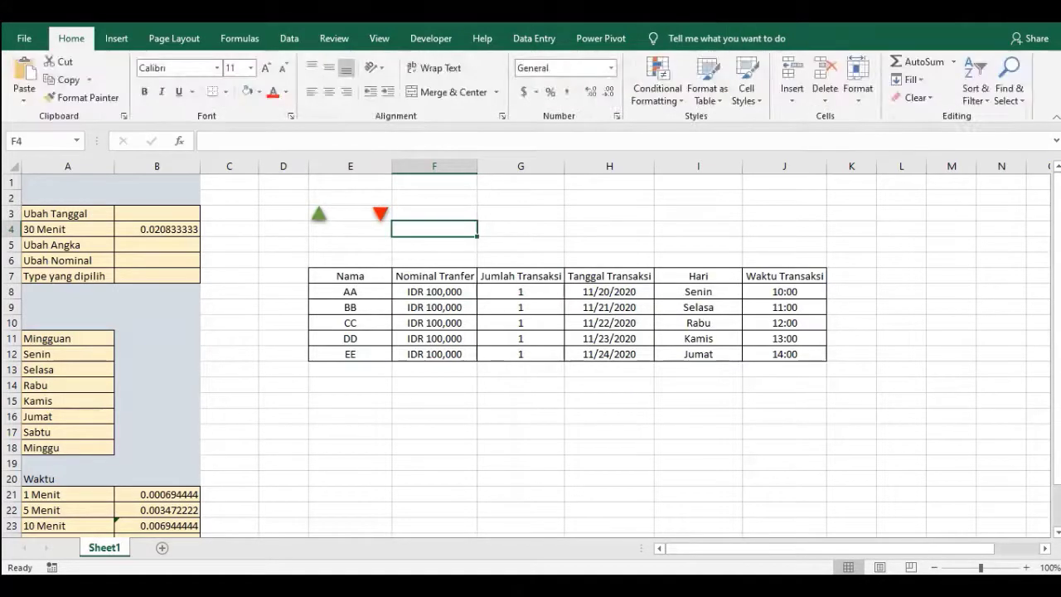
left_click(381, 214)
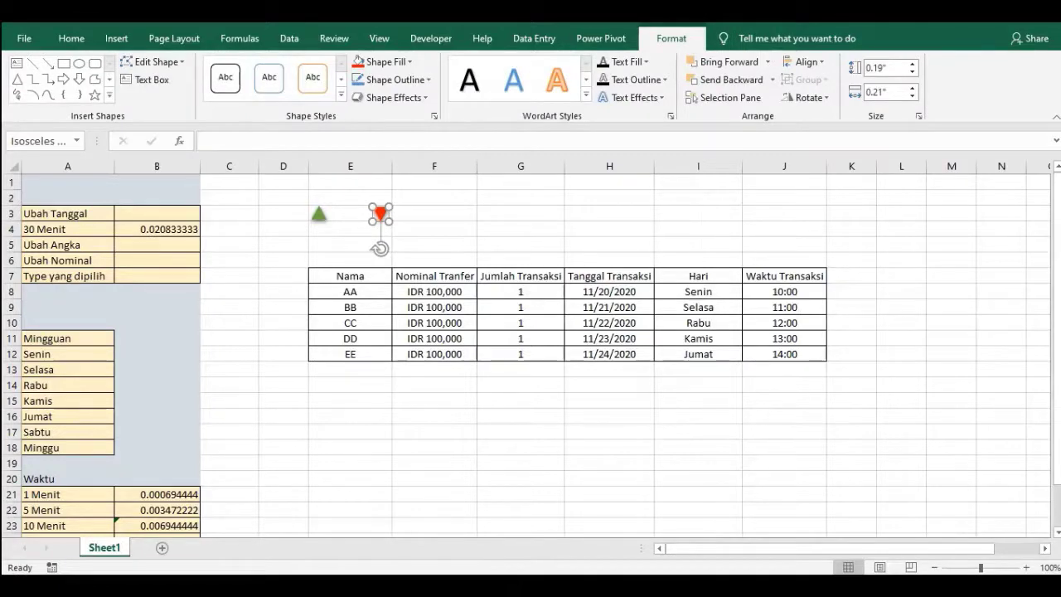
left_click(433, 228)
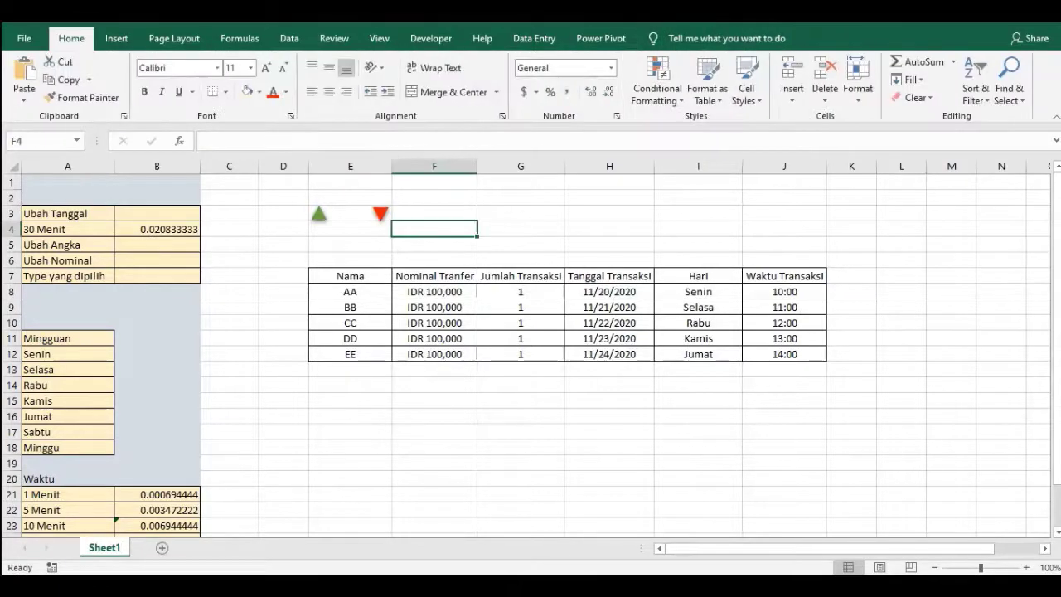
Set both triangles' object positioning to Move but don't size with cells.
left_click(380, 214)
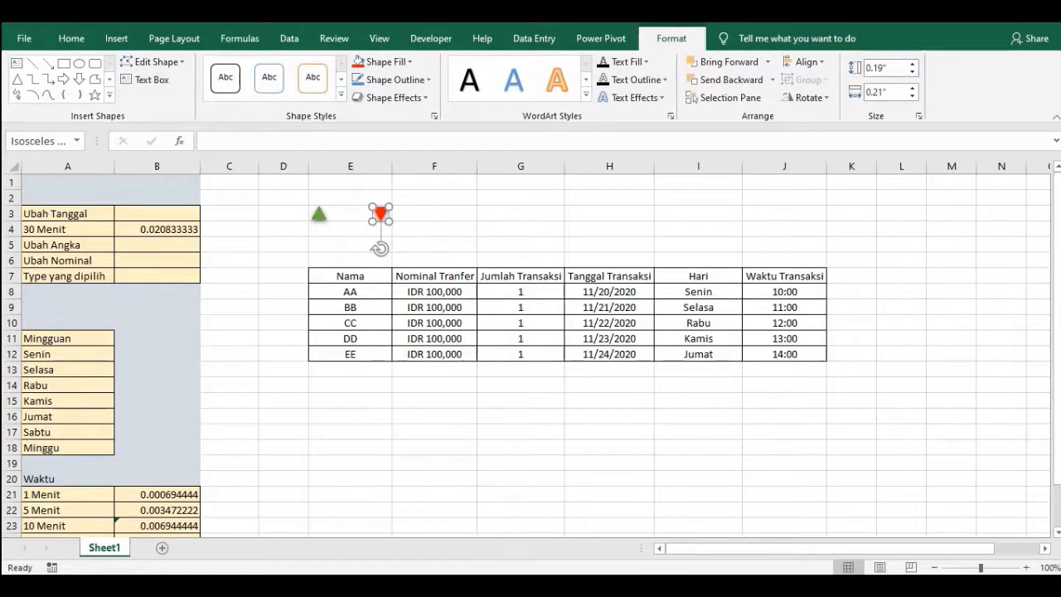
left_click(319, 215, "ctrl")
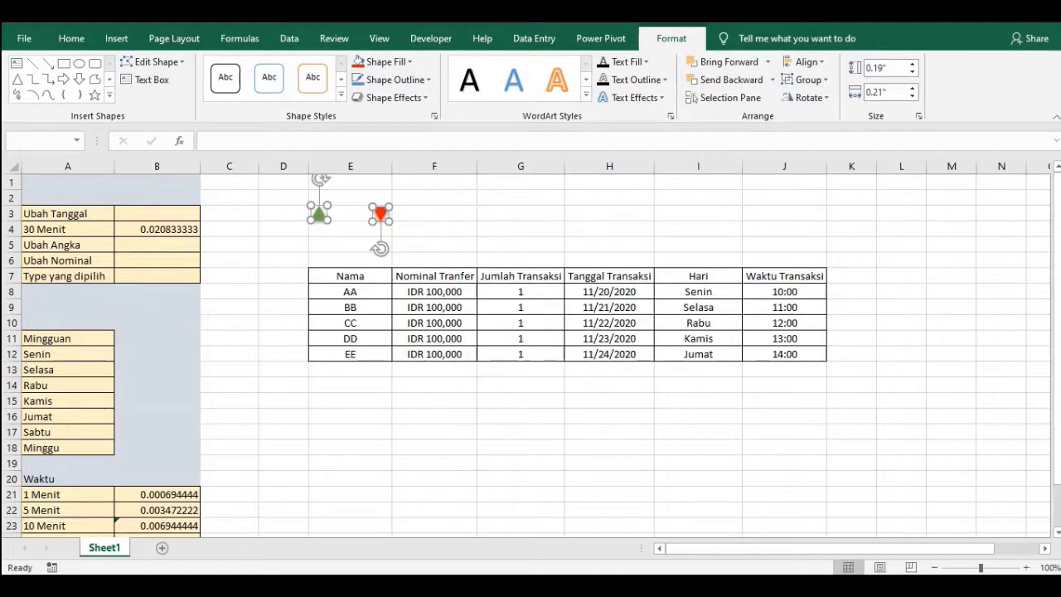
right_click(380, 213)
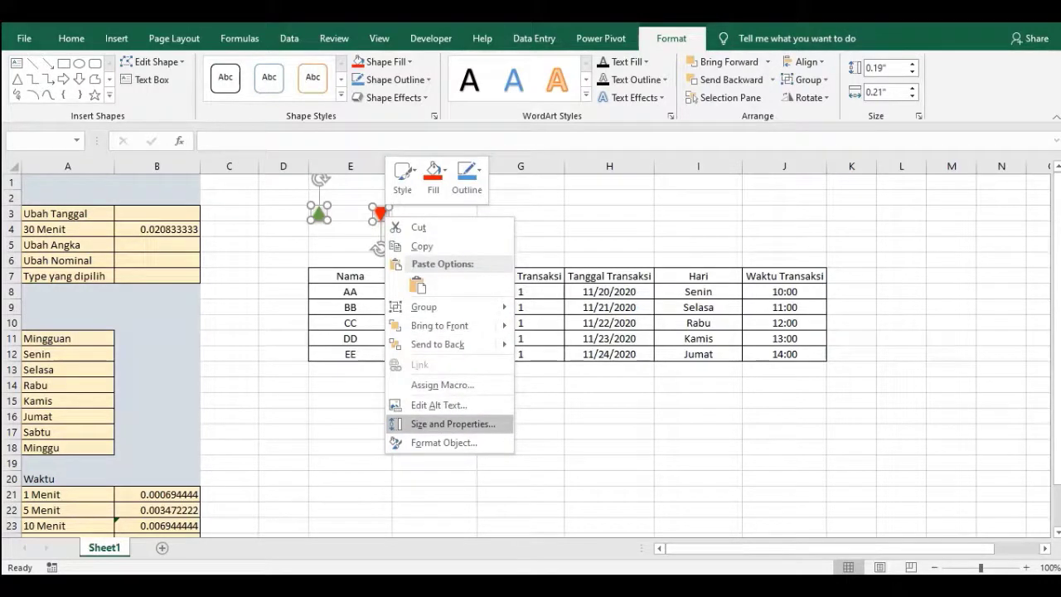
left_click(452, 424)
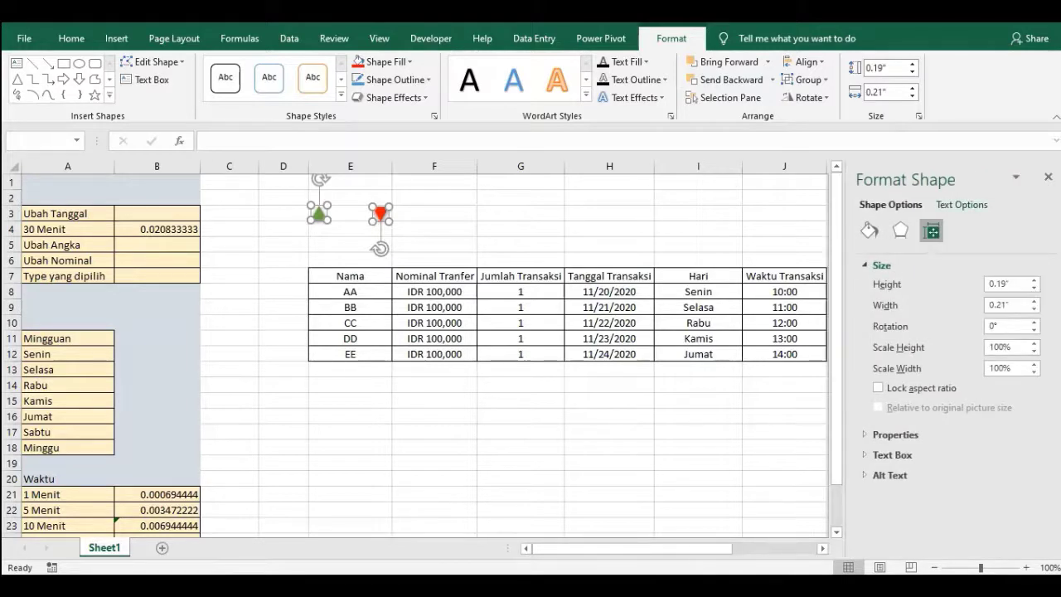
left_click(895, 434)
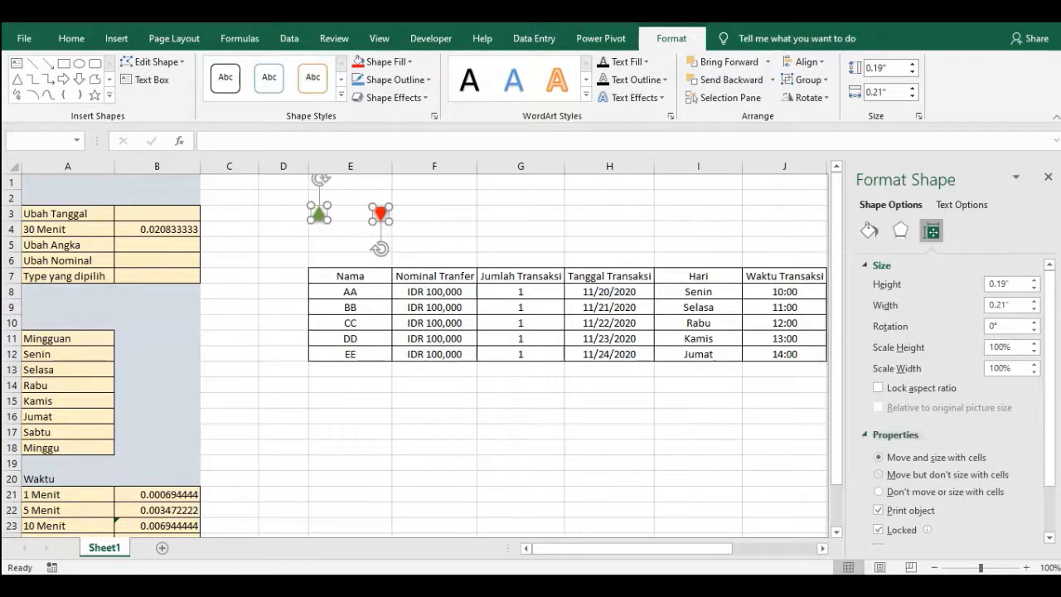
left_click(879, 475)
left_click(698, 479)
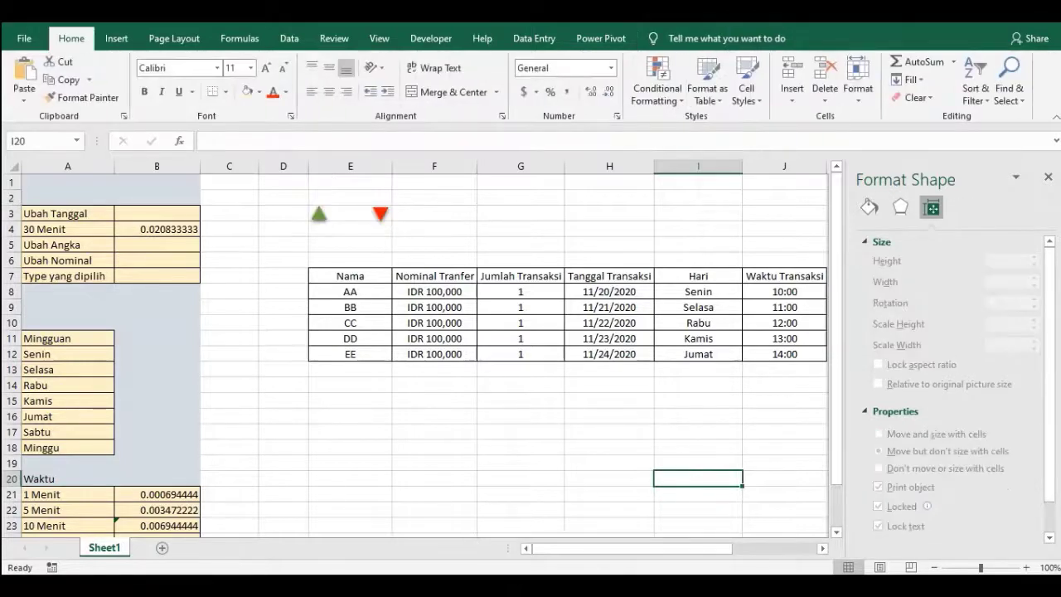
Widen column E and reposition the red triangle near the right edge of cell E3.
left_click(350, 182)
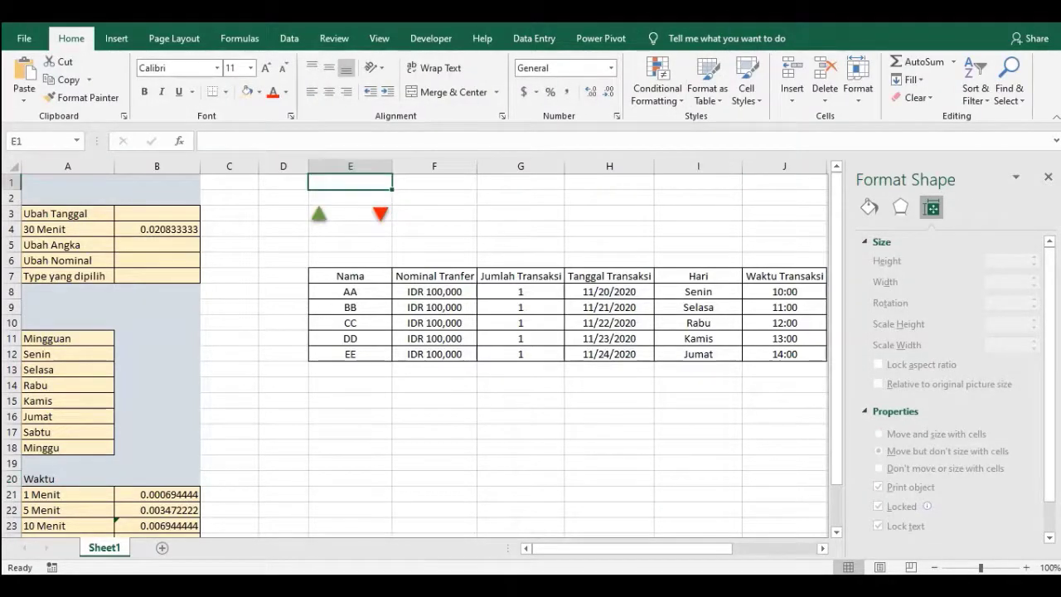
mouse_move(392, 167)
left_mouse_down()
mouse_move(513, 167)
mouse_move(404, 166)
left_mouse_up()
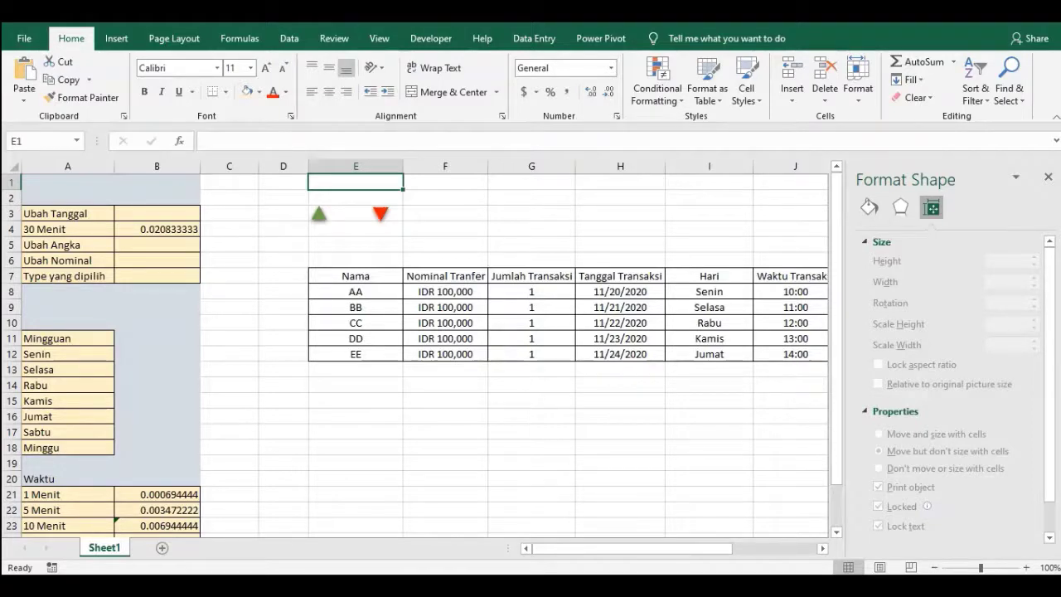
left_click_drag(380, 214, 390, 214)
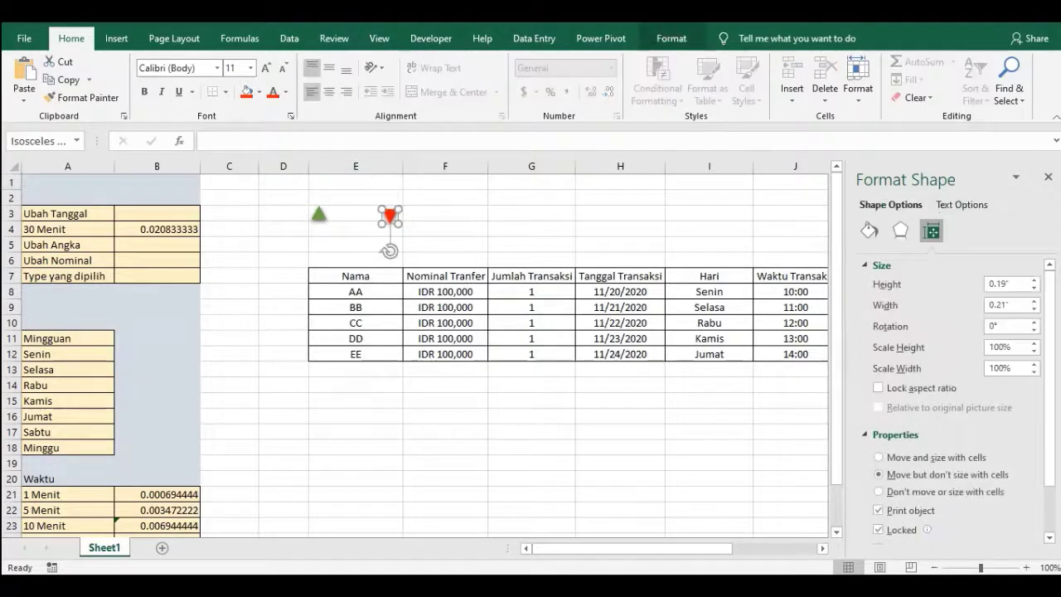
left_click_drag(404, 167, 546, 167)
left_click_drag(389, 215, 533, 212)
left_click_drag(546, 166, 429, 166)
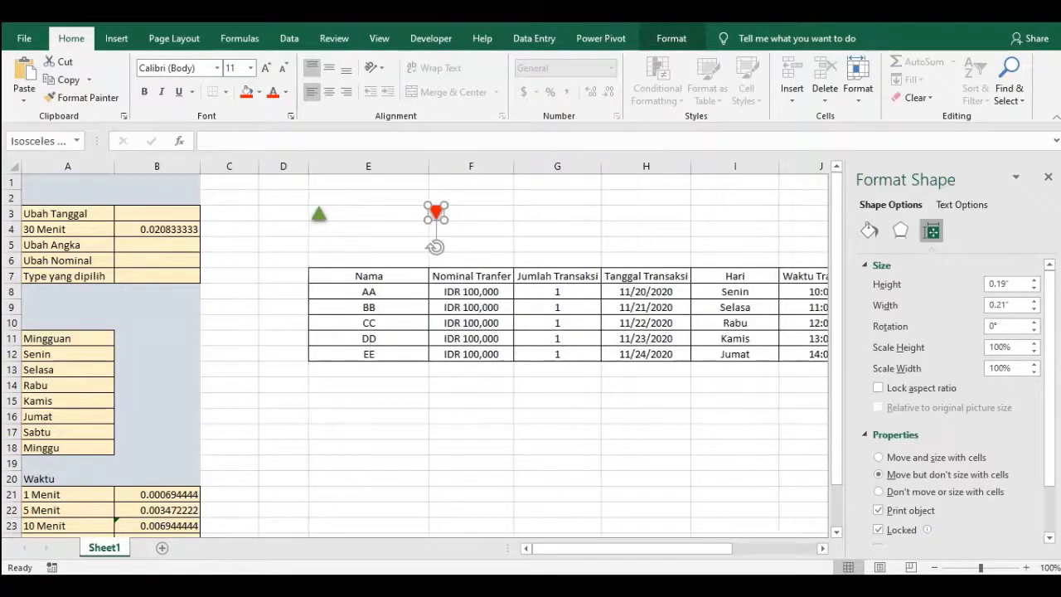
left_click_drag(436, 214, 416, 214)
left_click(471, 230)
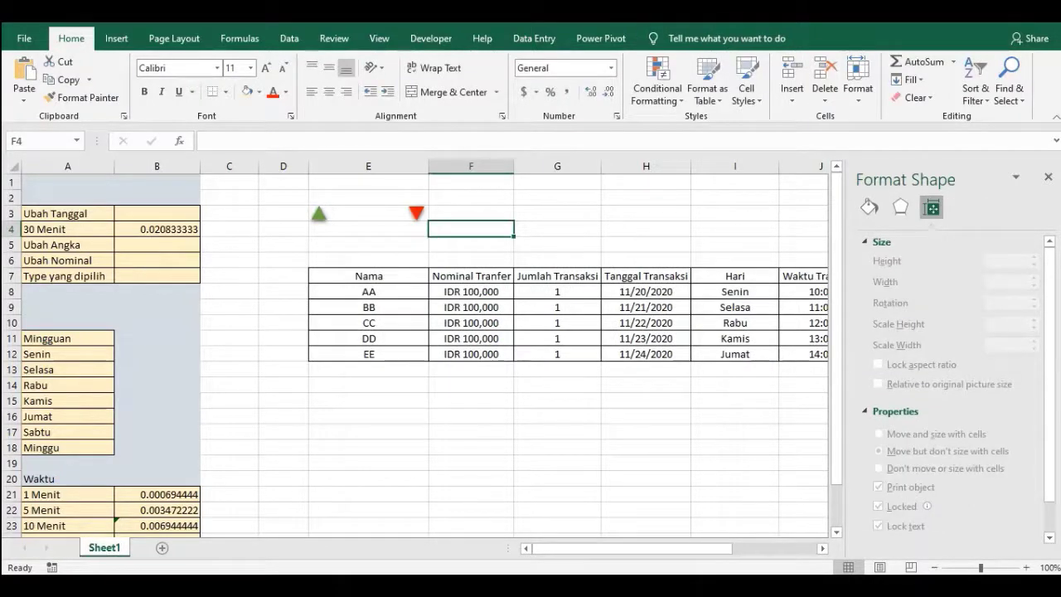
Dismiss the shape formatting options and name the green triangle Gbnaik.
left_click(557, 198)
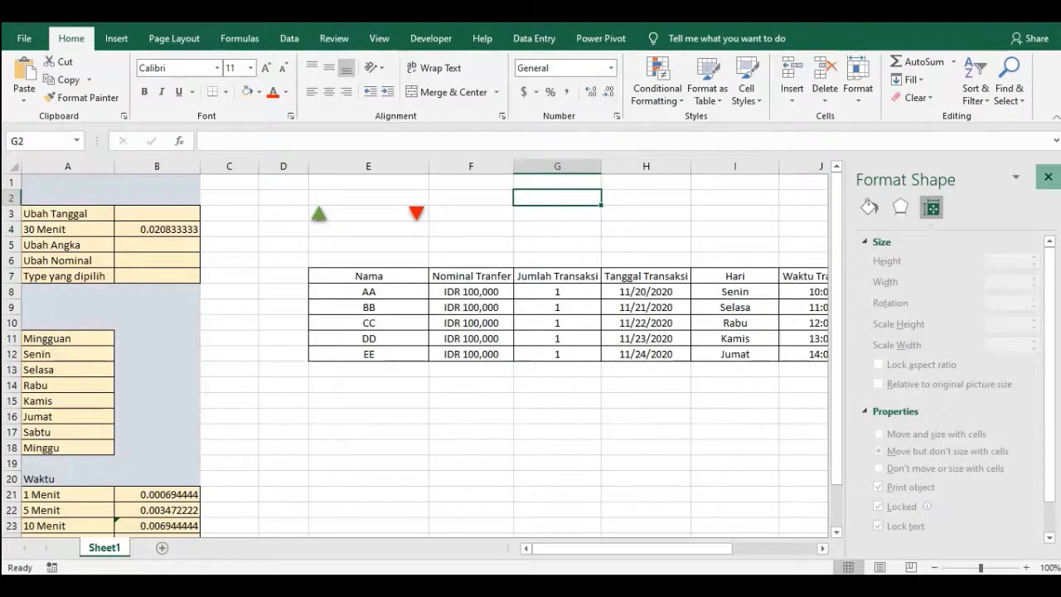
left_click(1048, 177)
left_click(319, 214)
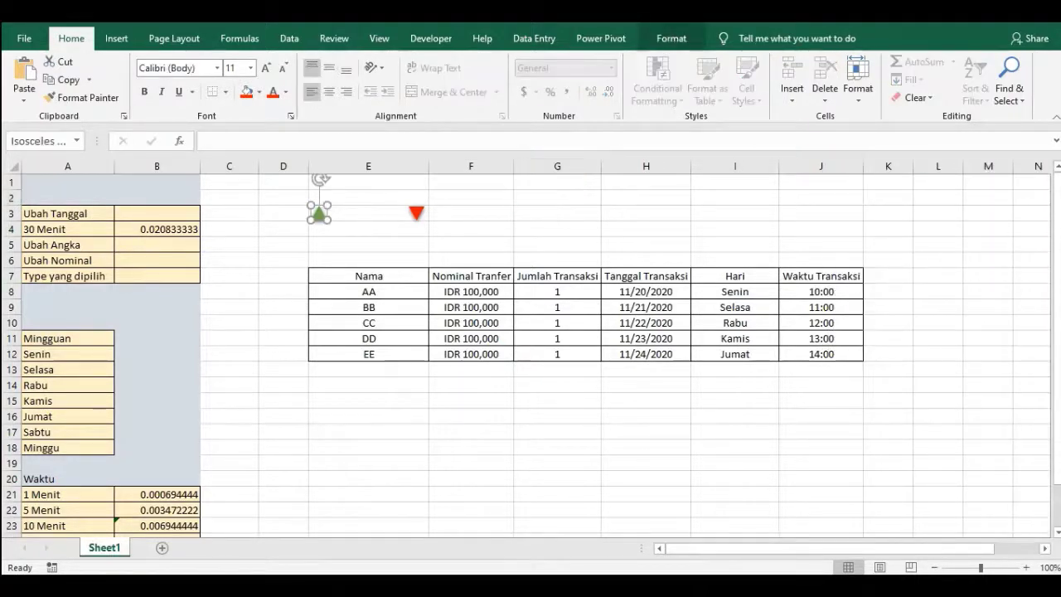
left_click(42, 141)
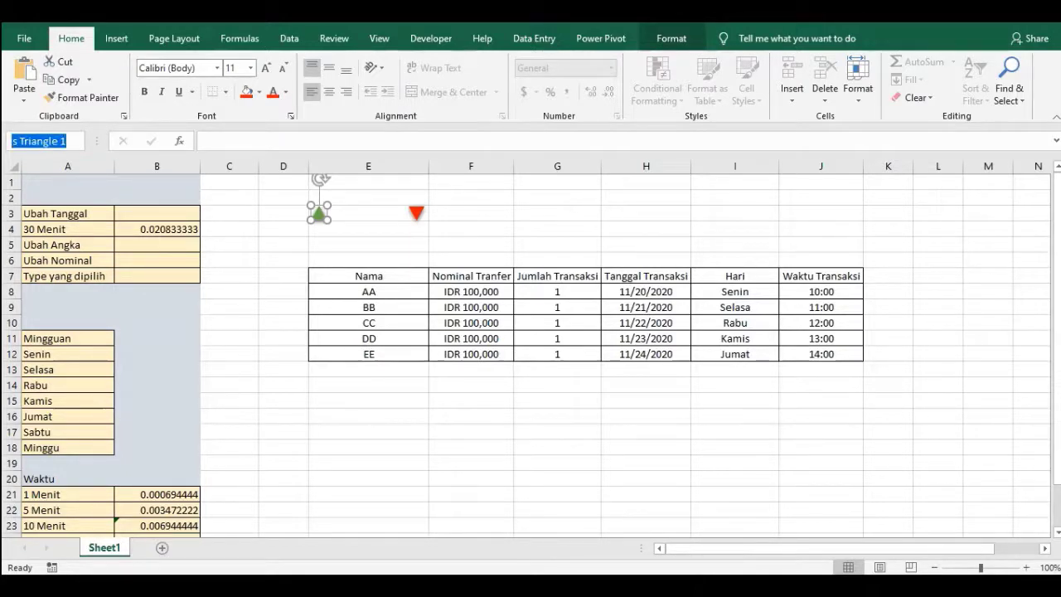
type("Gbnaik")
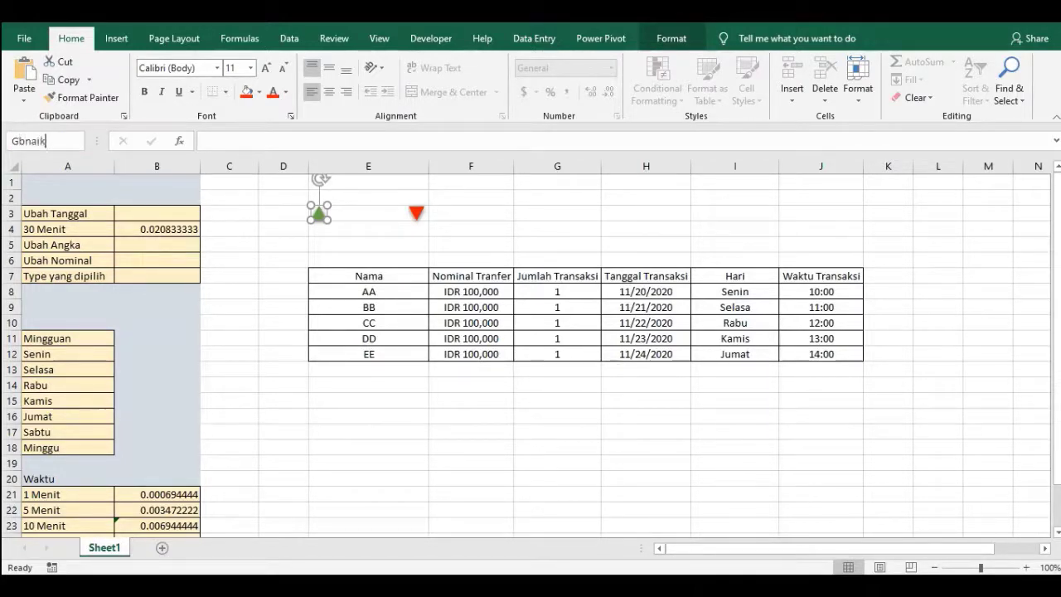
key("Return")
Name the red downward-pointing triangle Gbturun.
left_click(416, 213)
left_click(41, 141)
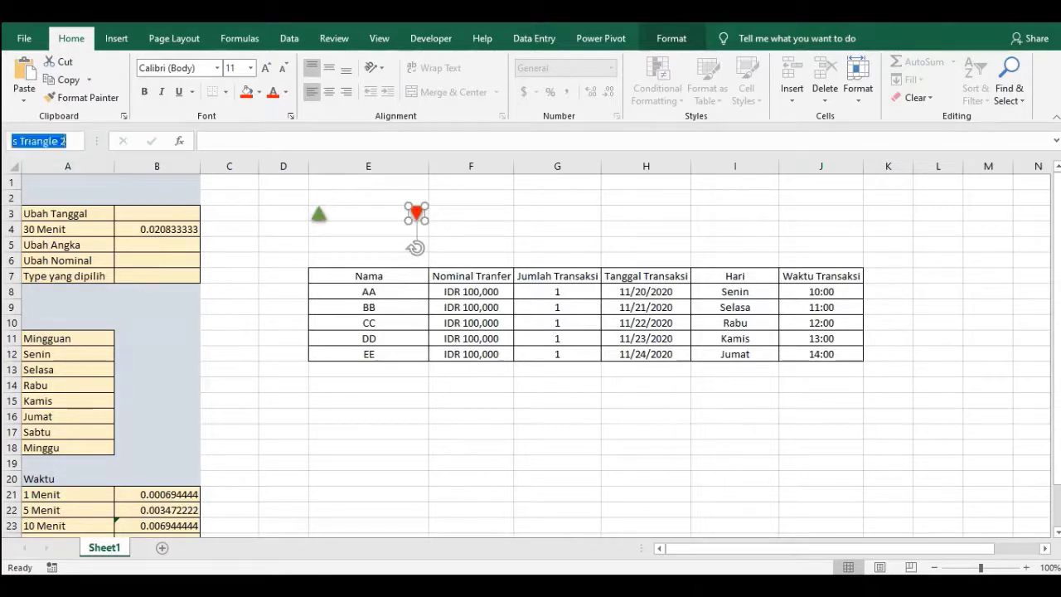
type("Gbturun")
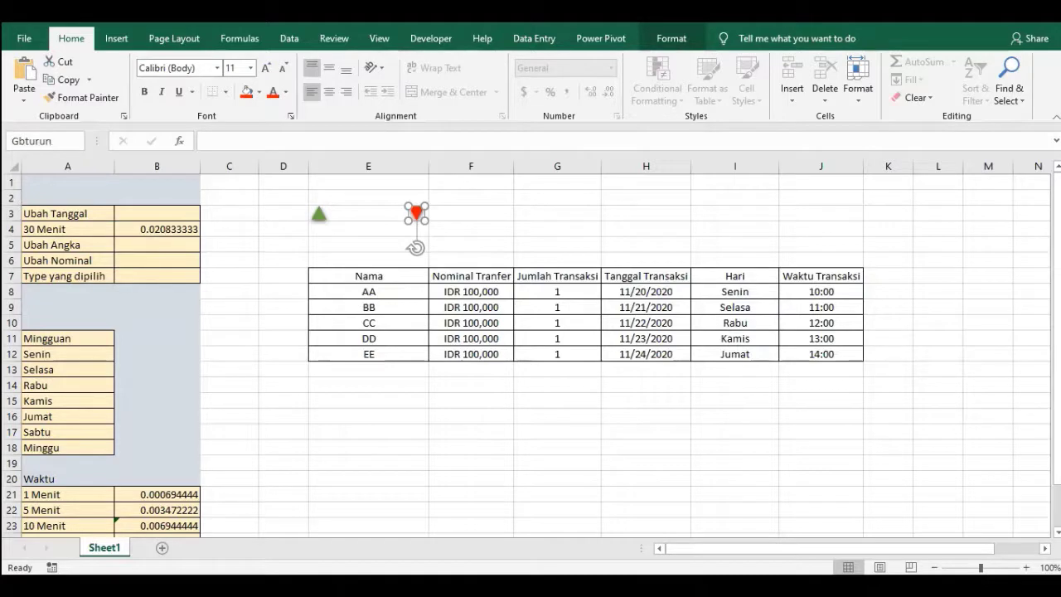
key("Return")
left_click(557, 228)
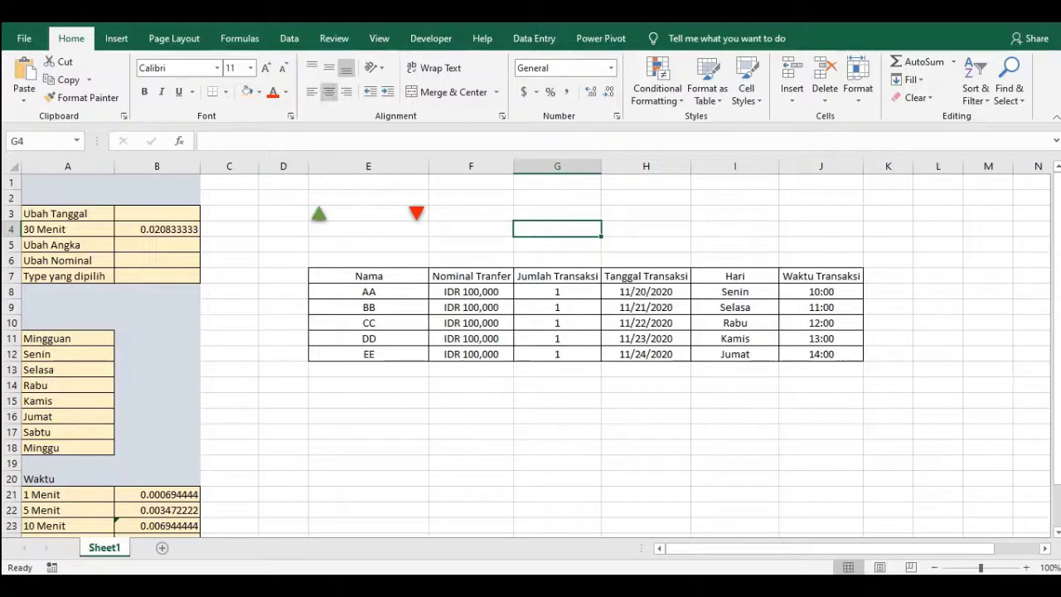
Examine the ribbon customization options to check whether Developer is enabled among the main tabs, leaving the settings as they are.
left_click(431, 38)
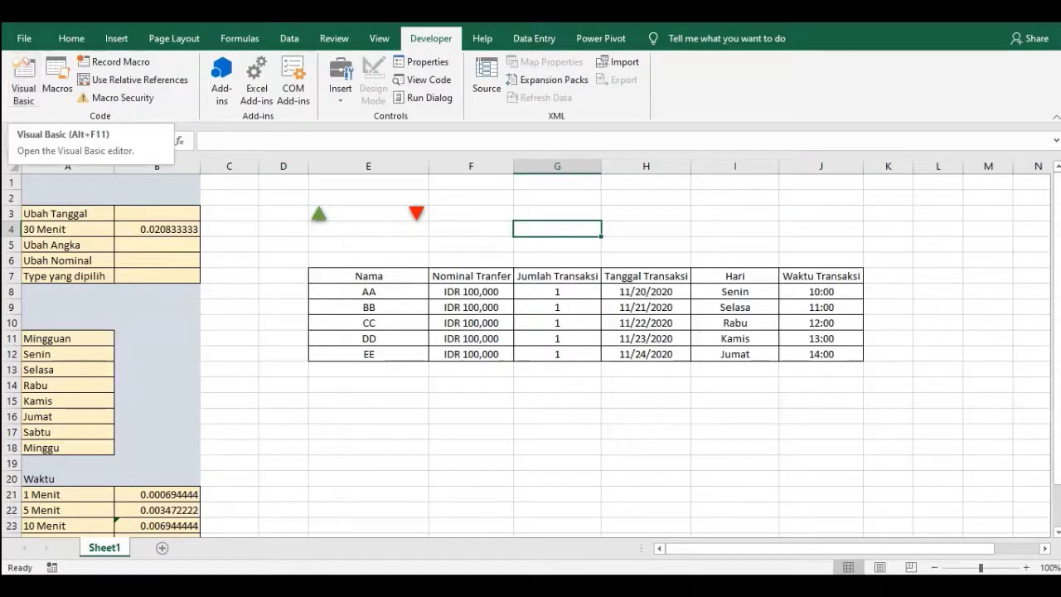
left_click(368, 260)
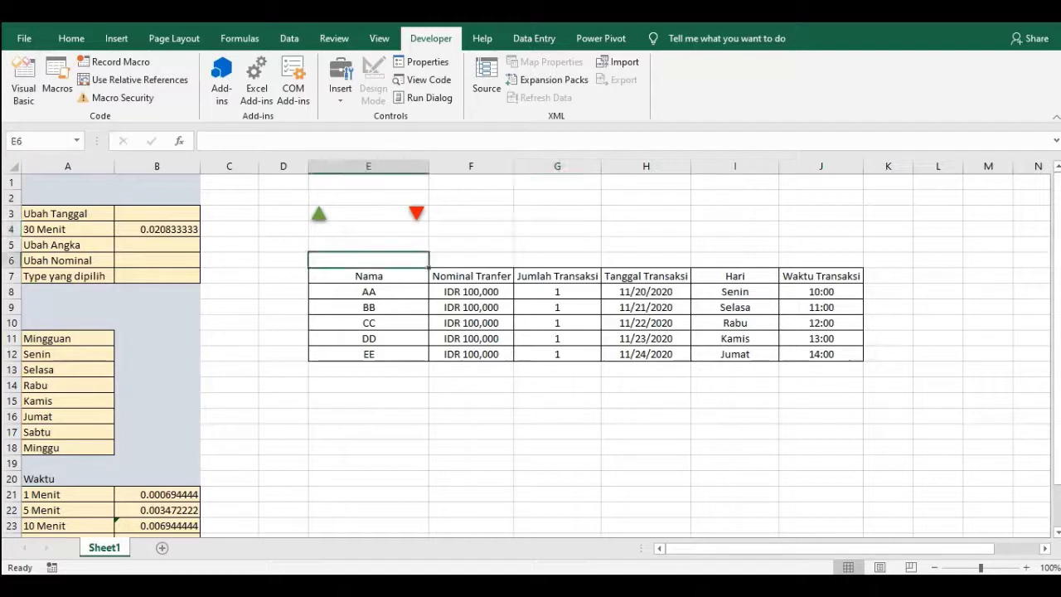
left_click(284, 260)
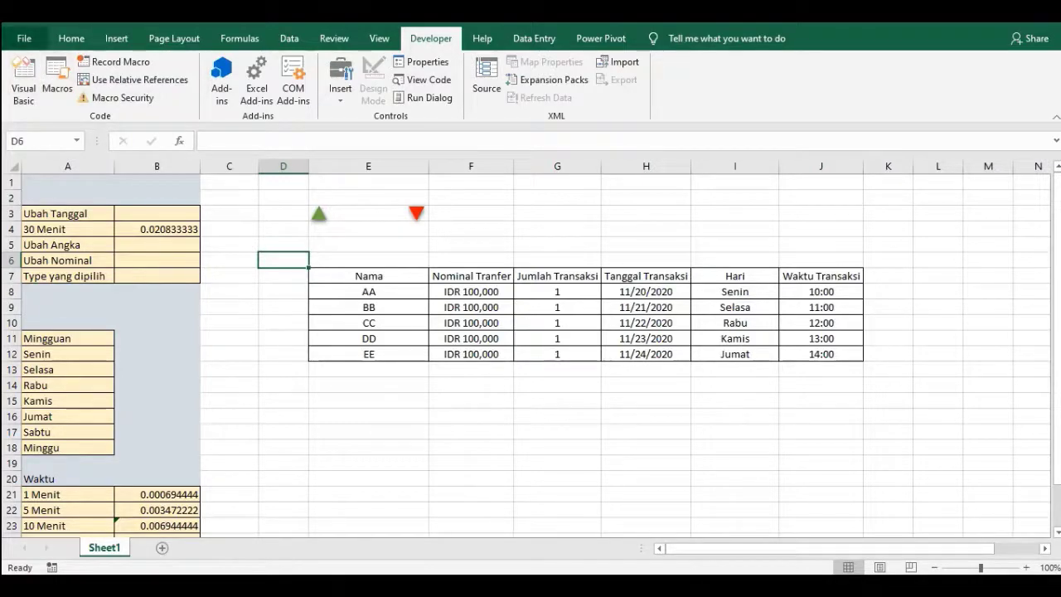
left_click(24, 38)
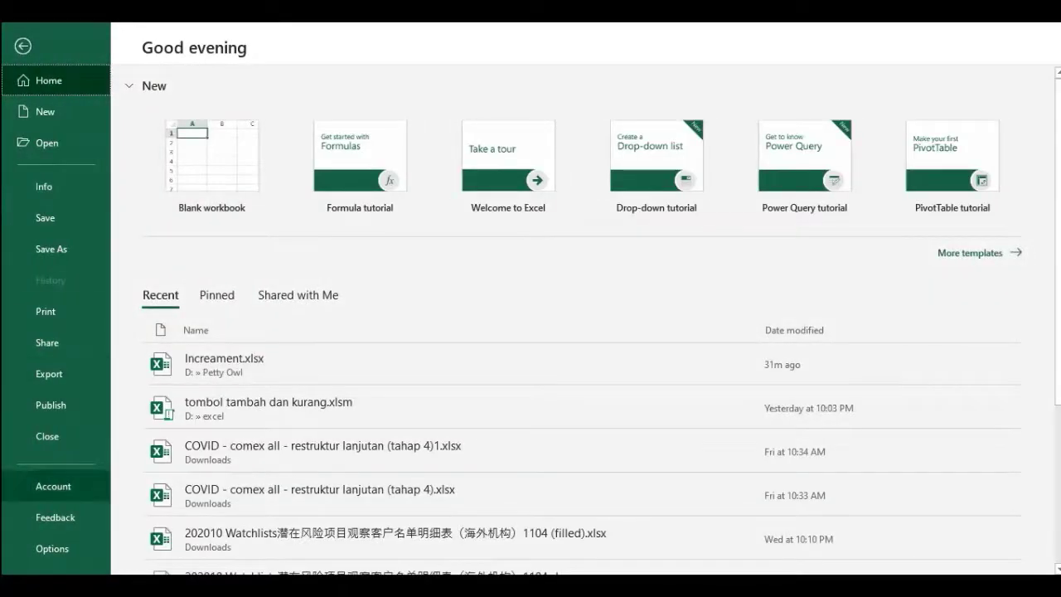
left_click(51, 548)
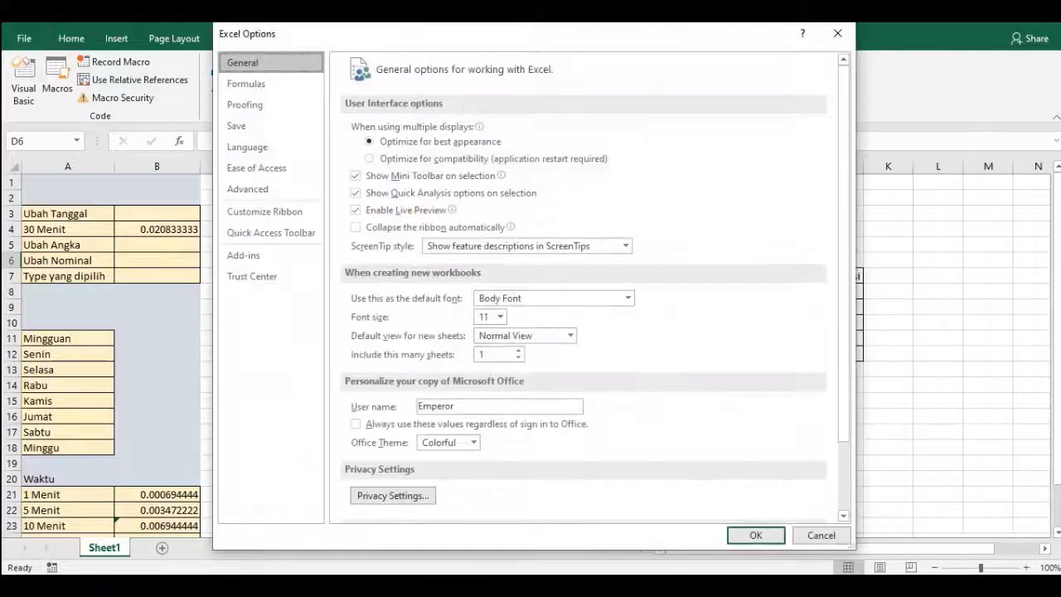
left_click(264, 212)
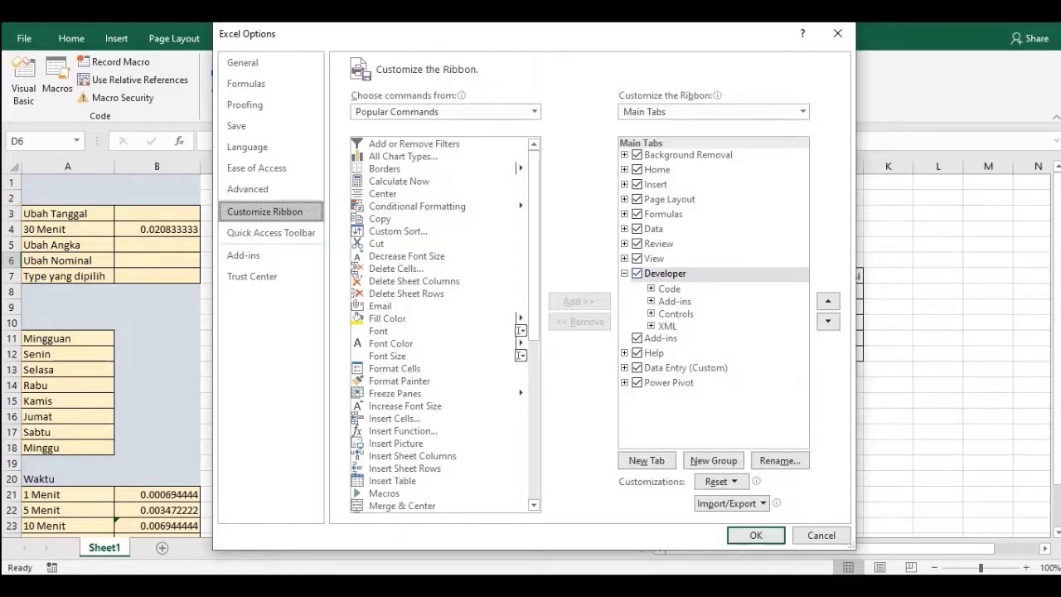
left_click(820, 535)
left_click(556, 416)
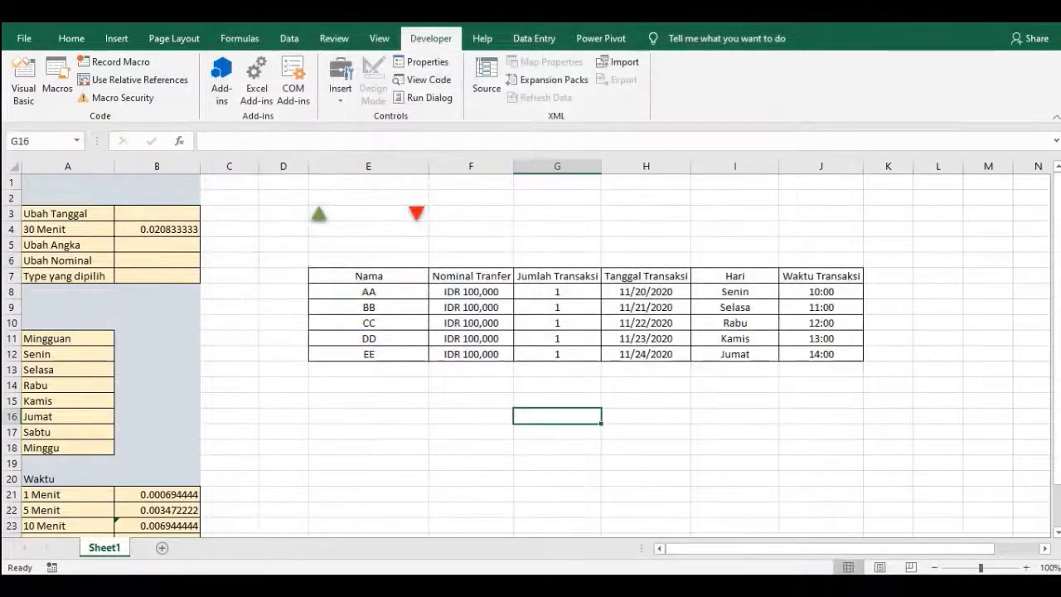